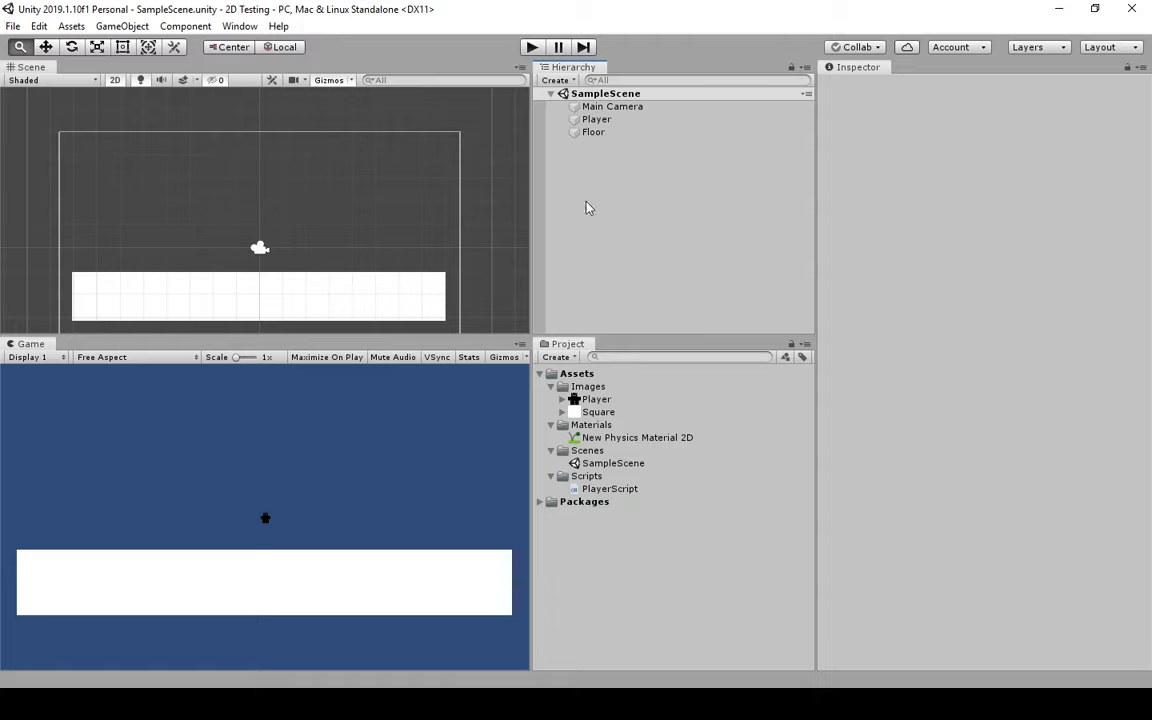
- Play-test the scene by walking the small player character right and left, and stop play mode
left_click(530, 48)
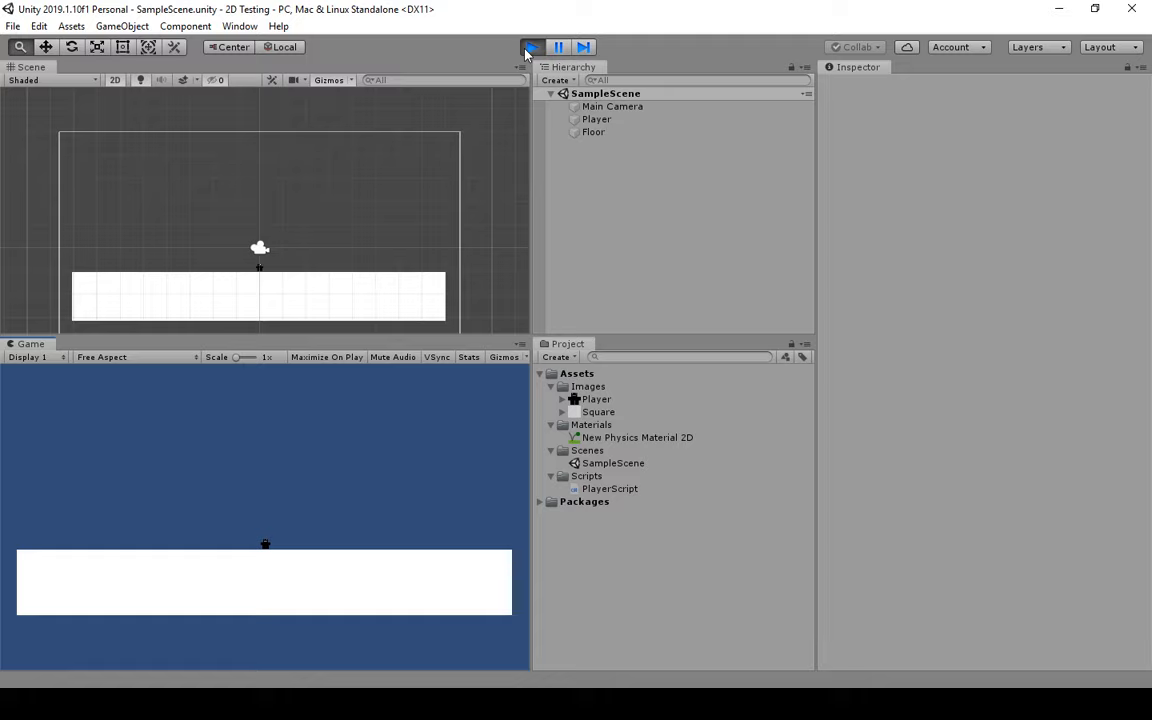
key("Right")
key("Left")
key("Right")
key("Left")
left_click(530, 48)
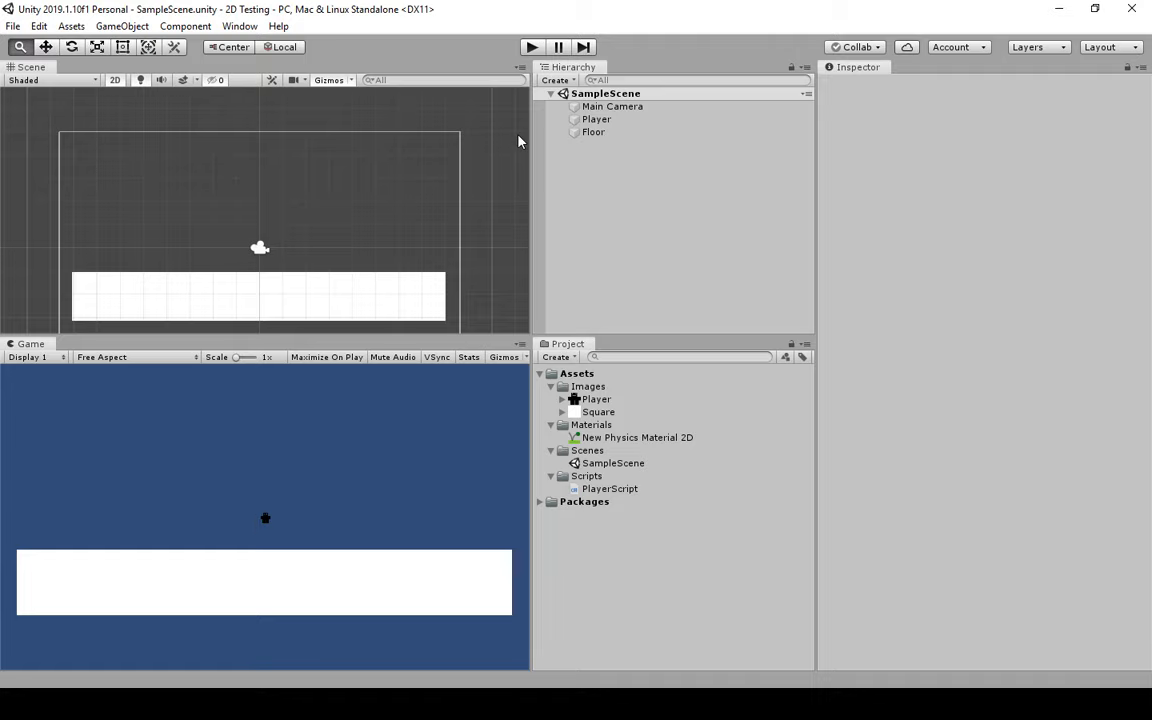
- Set the Player object's scale to 2 in X and 2 in Y
left_click(612, 120)
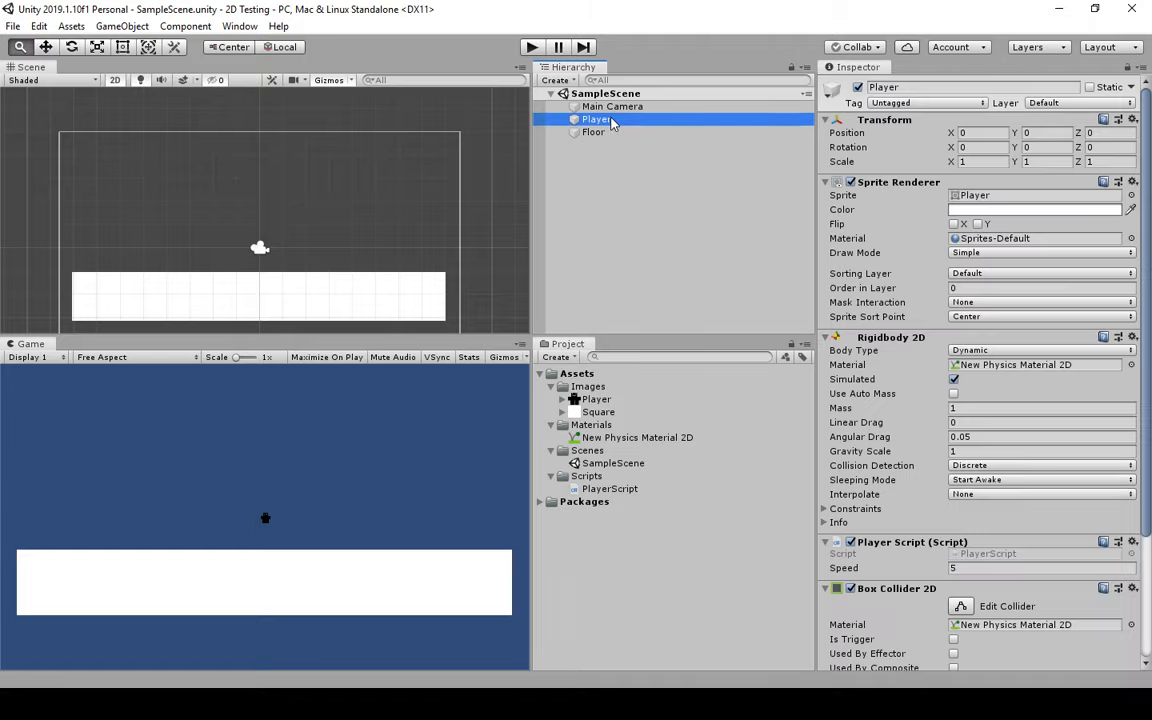
left_click(978, 161)
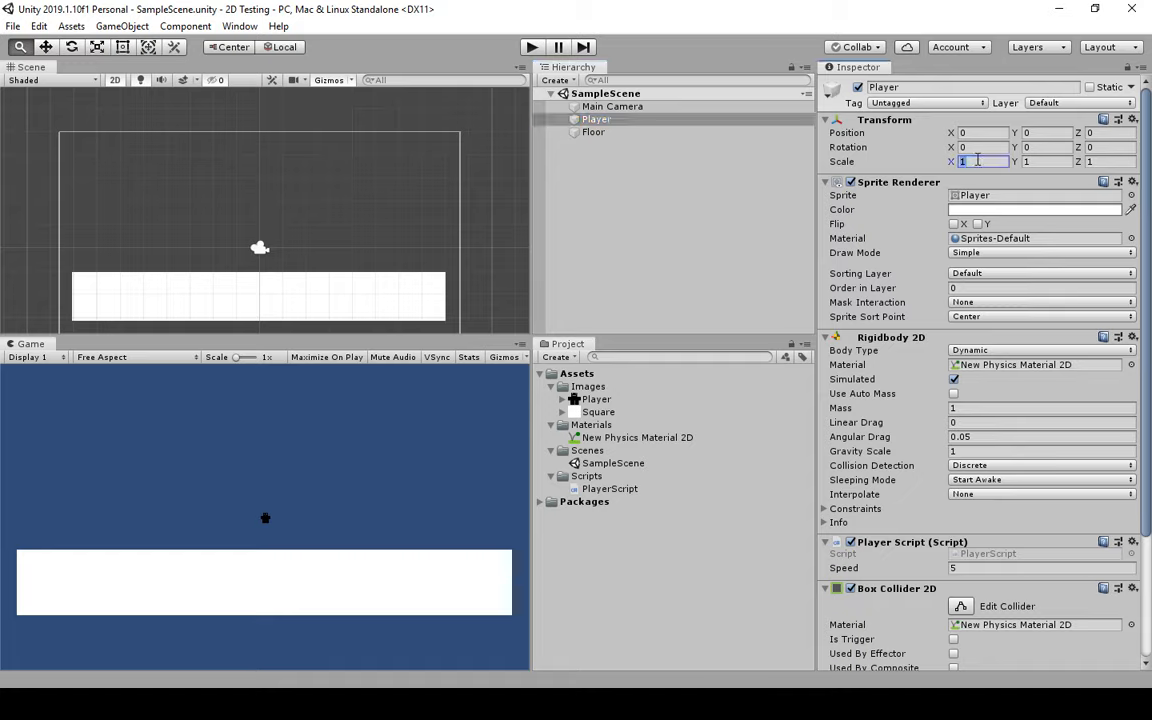
type("2")
key("Tab")
type("2")
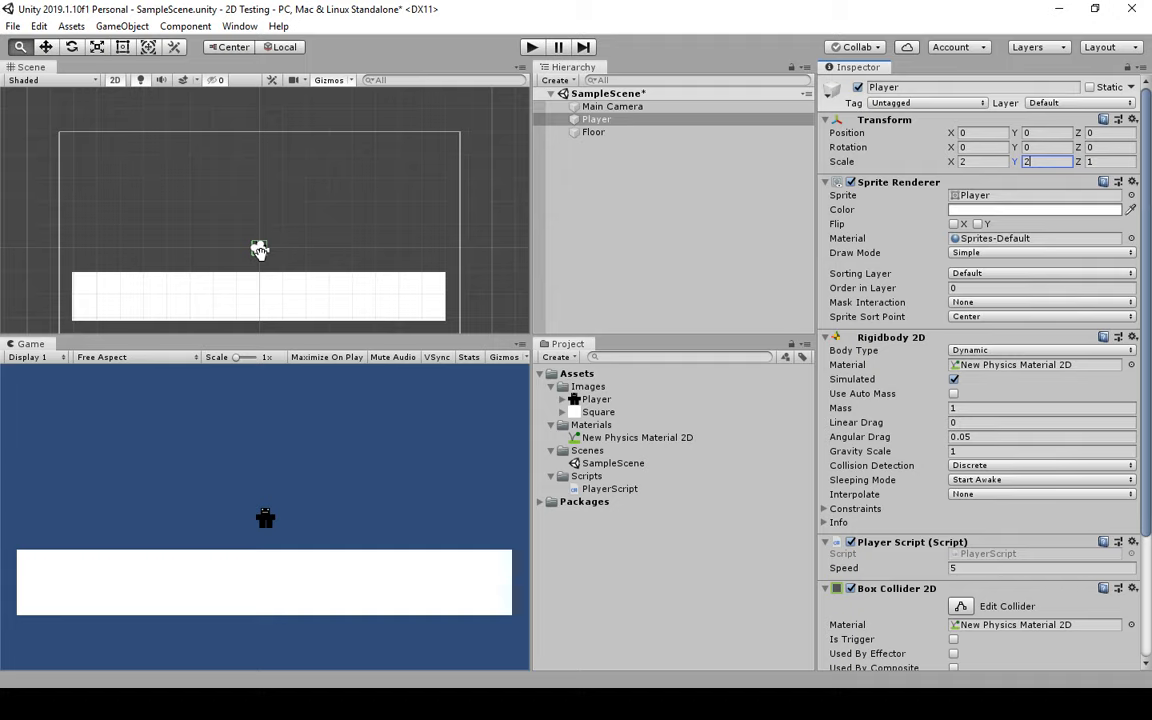
- Enlarge the Player in the scene with the Scale tool to about 3.5 in X and 5.6 in Y
left_click(98, 48)
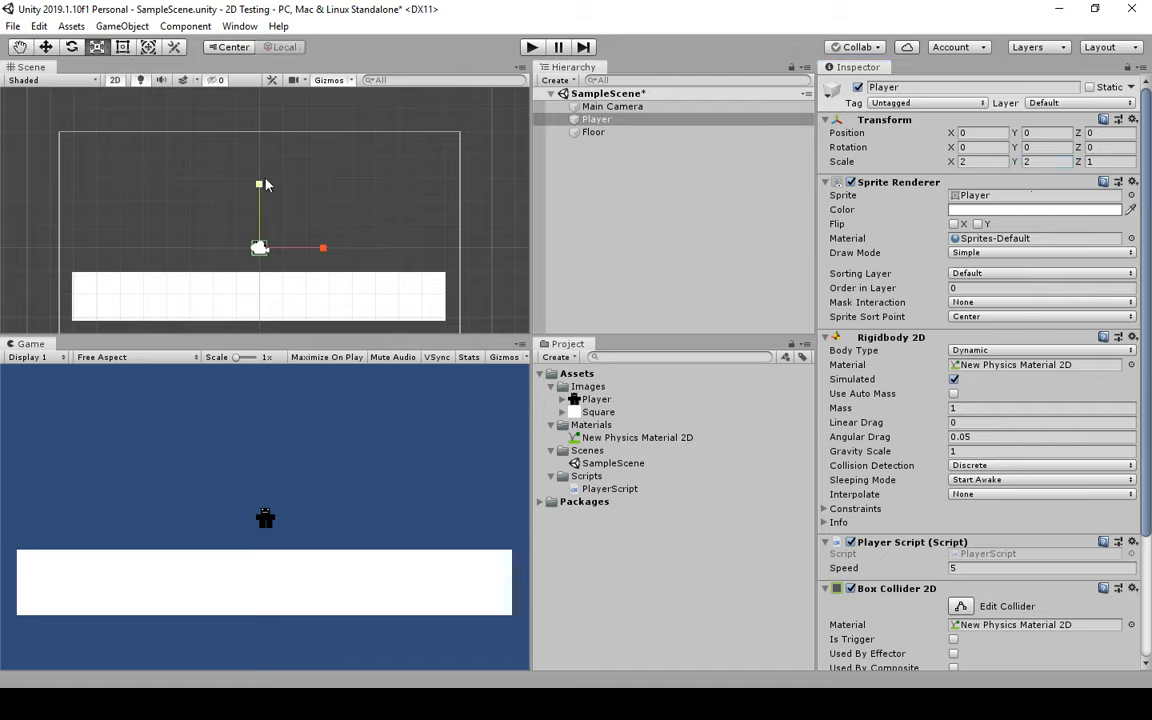
left_click_drag(260, 187, 260, 122)
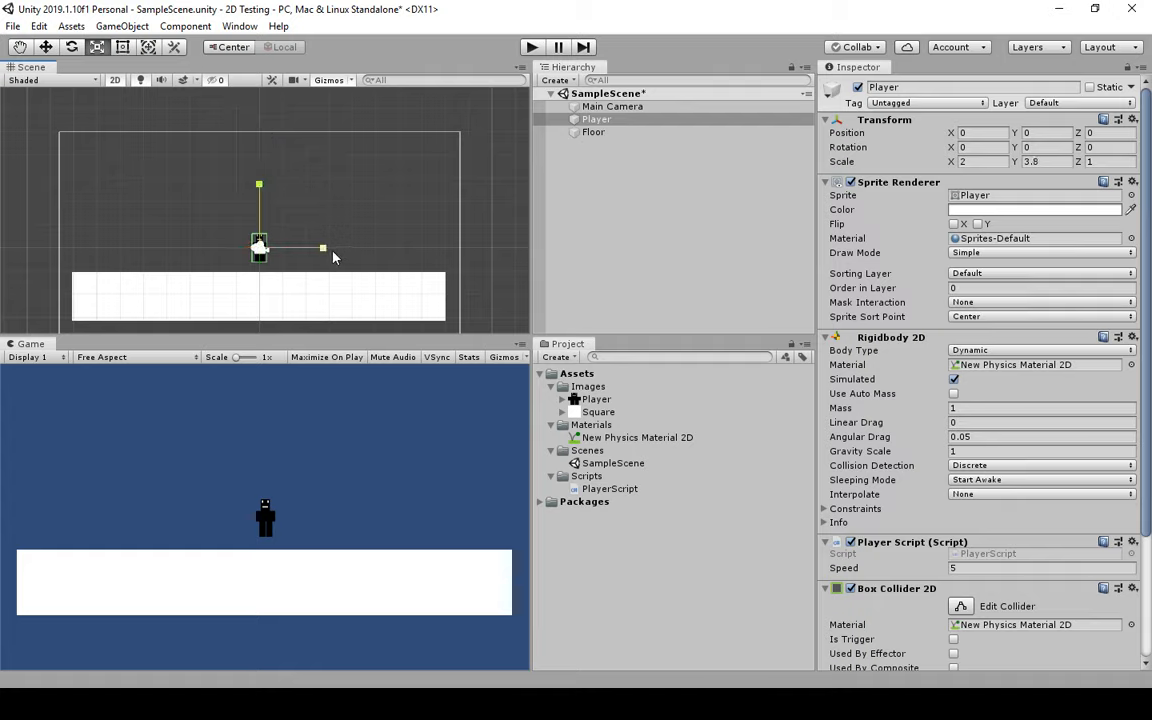
left_click_drag(323, 252, 370, 250)
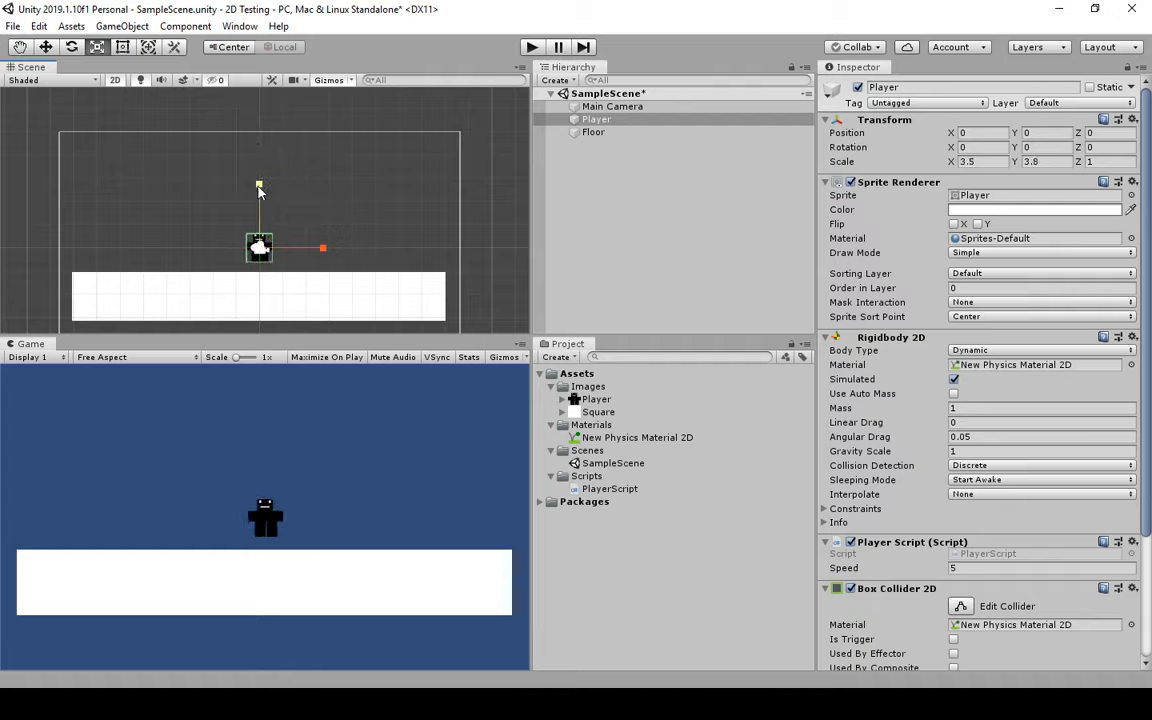
left_click_drag(259, 185, 268, 161)
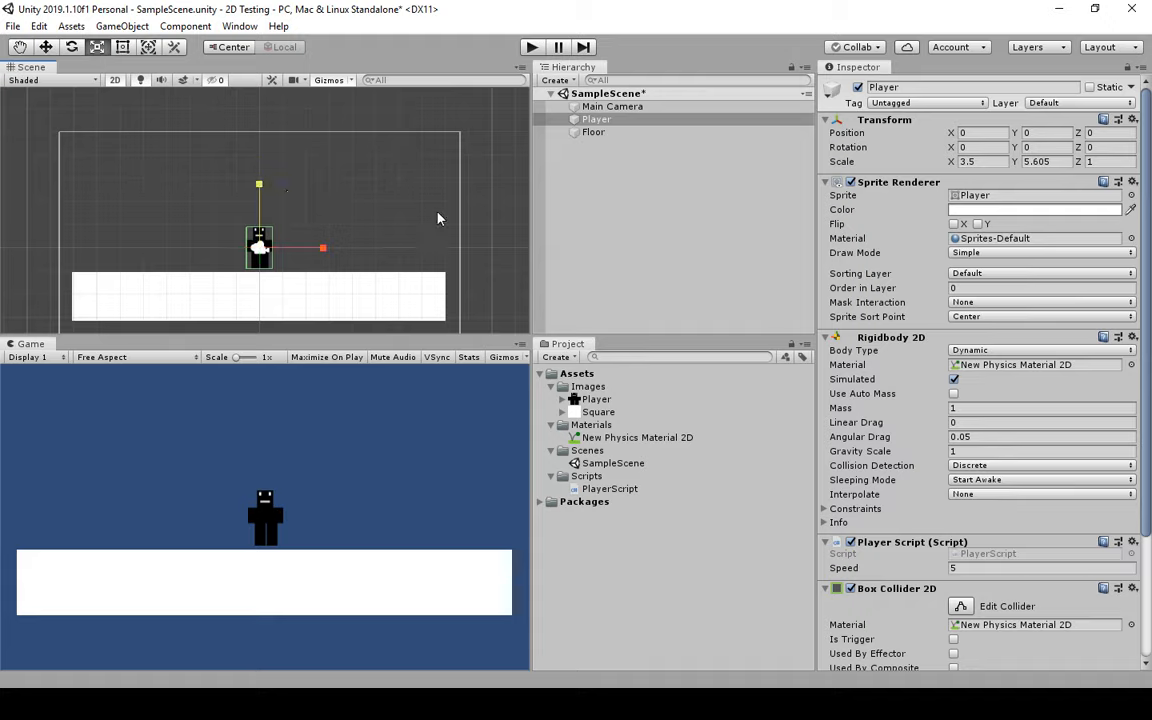
- Run the game with the enlarged Player, move it back and forth across the floor, and stop play mode
left_click(533, 47)
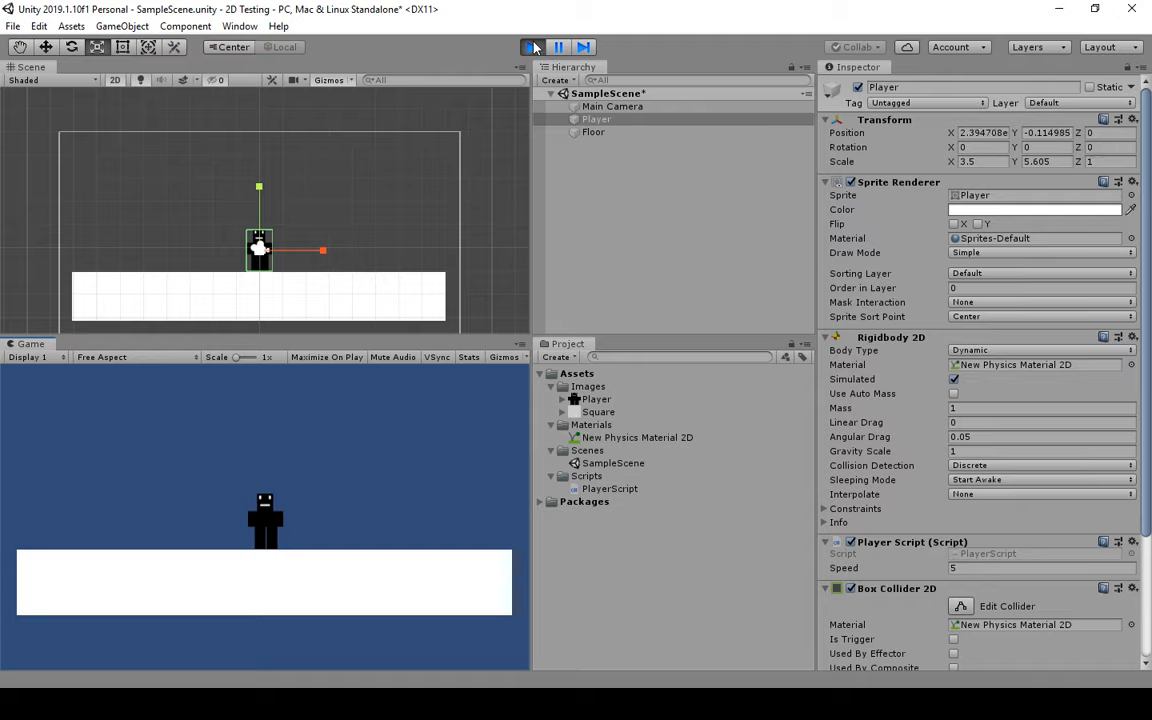
key("Right")
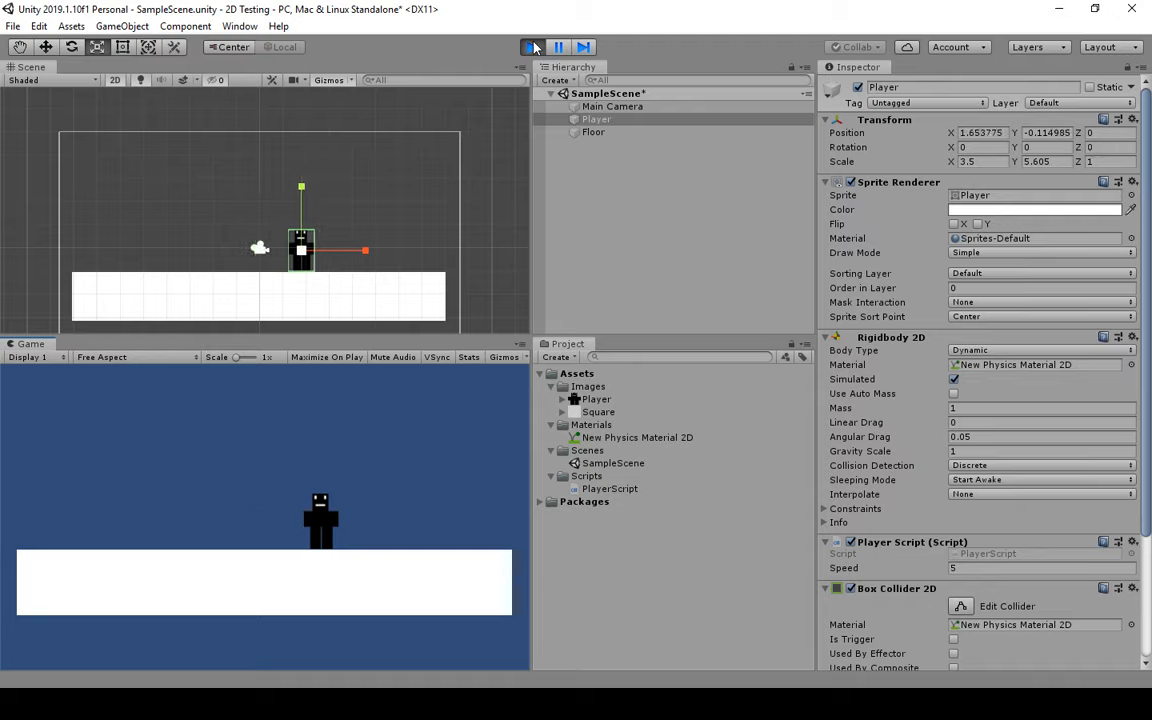
key("Left")
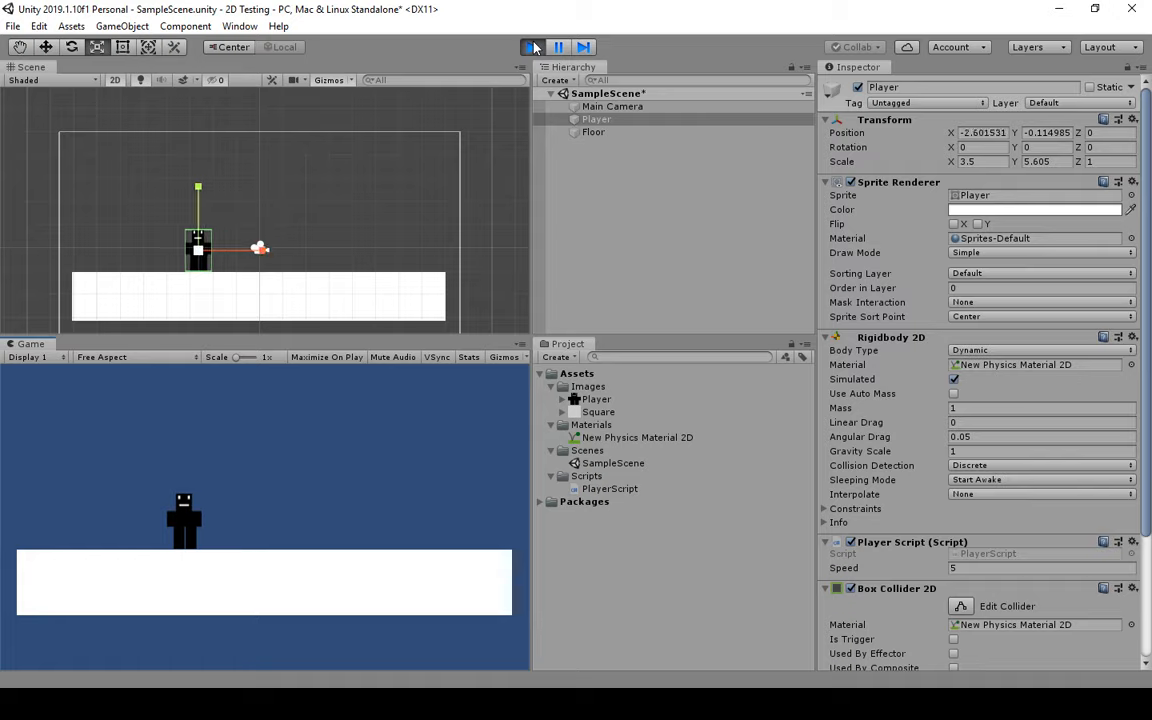
key("Right")
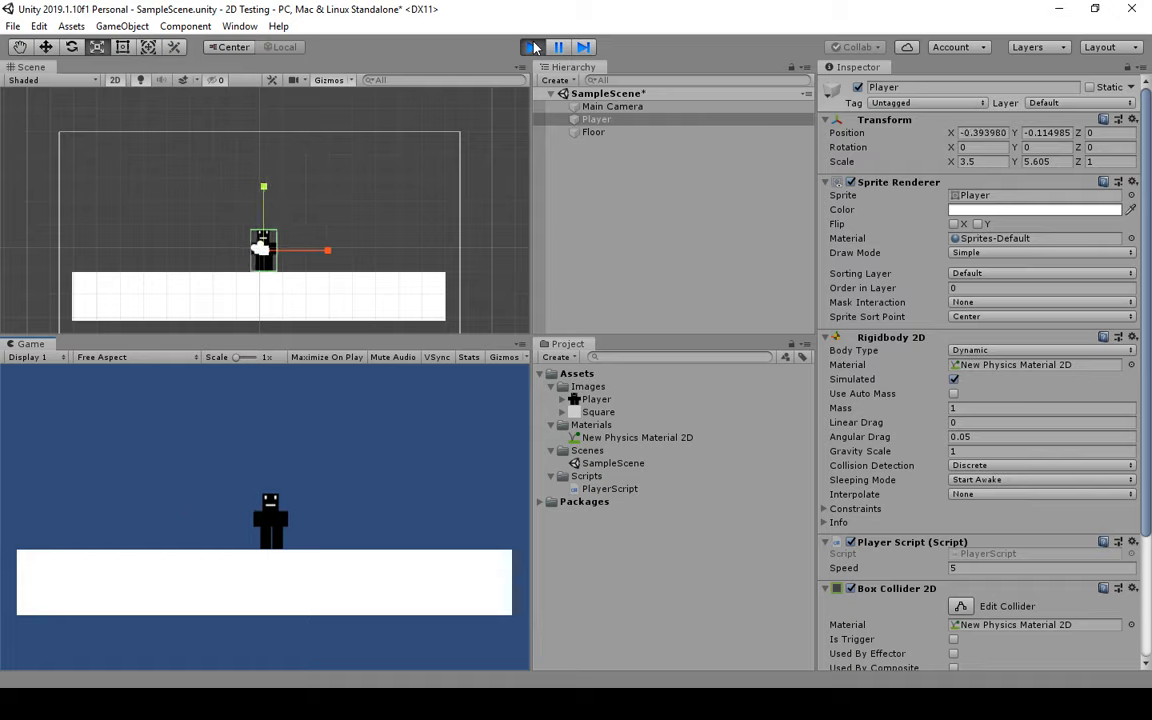
key("Left")
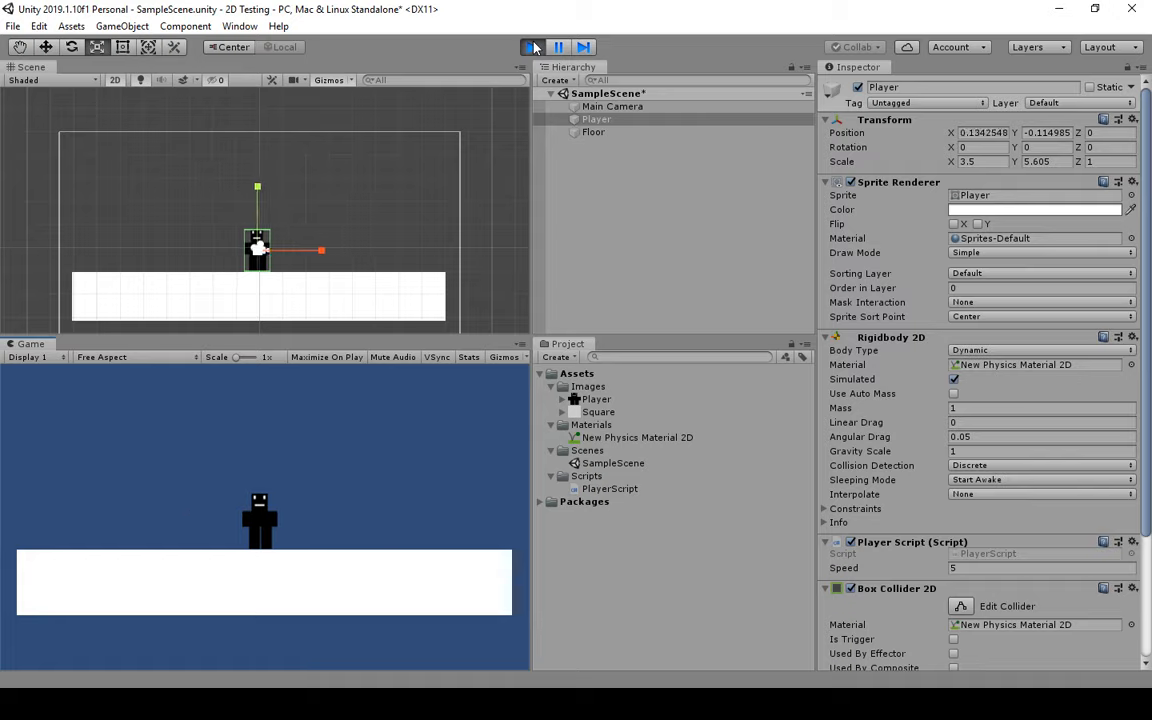
key("Right")
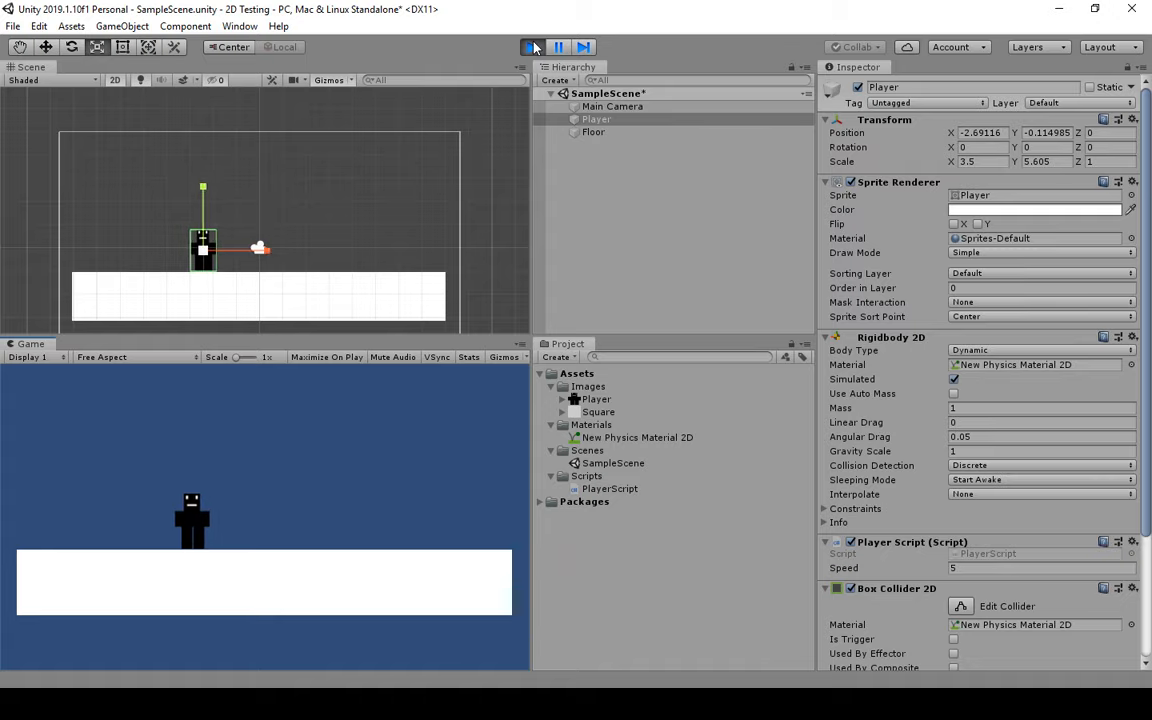
key("Right")
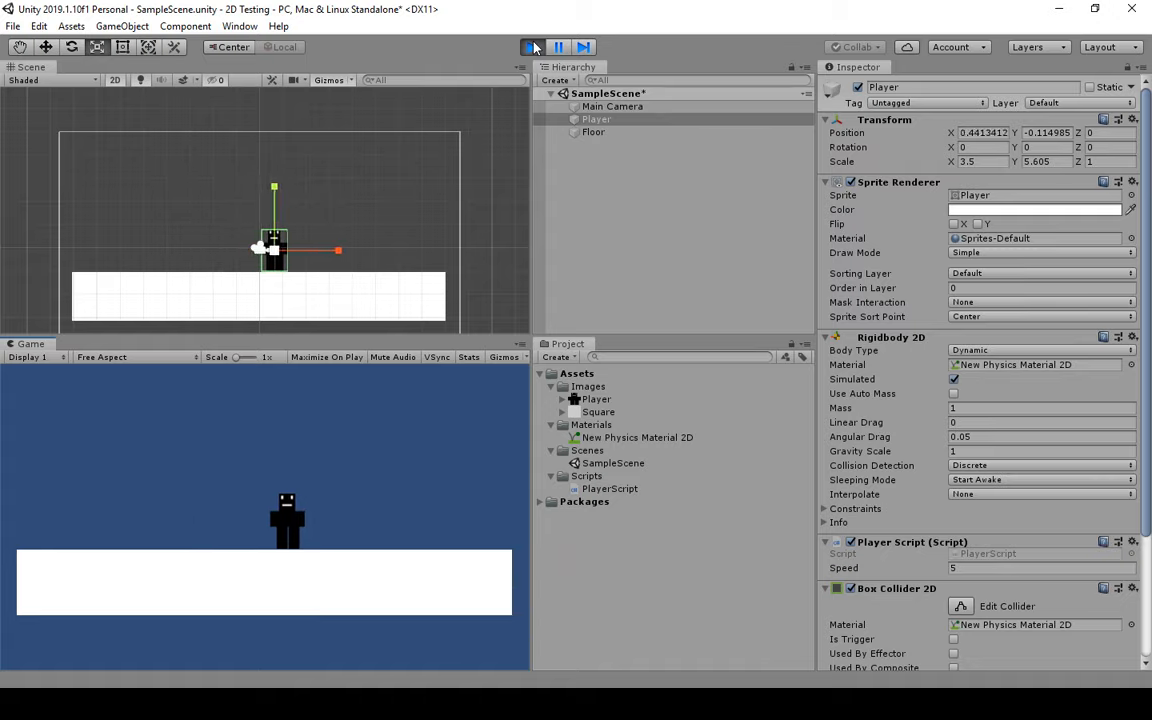
key("Left")
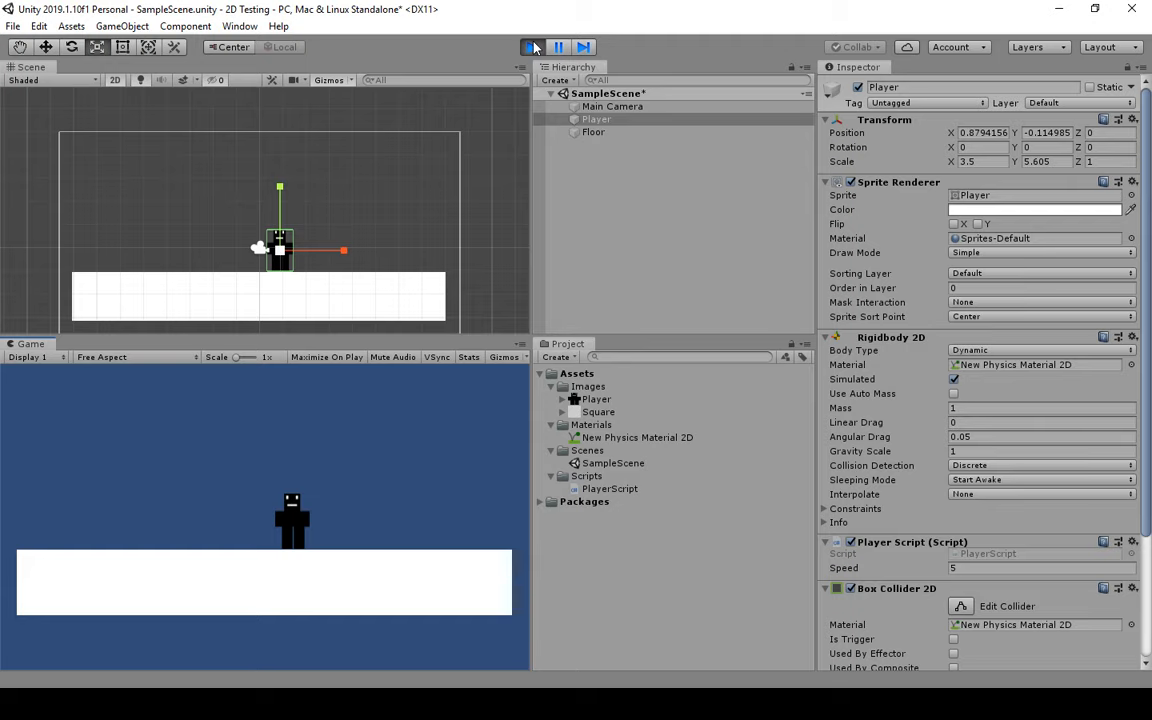
left_click(532, 47)
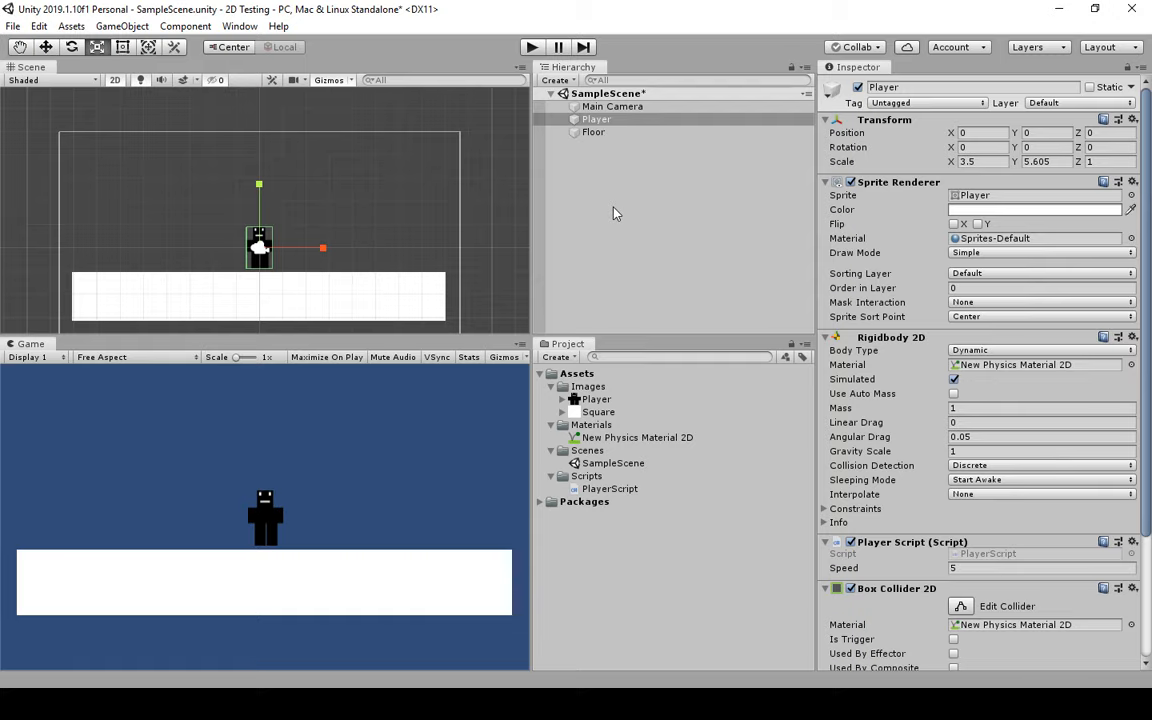
- Import the Tiles image from the Unity 2D Basics folder into the project's Images folder
left_click(596, 133)
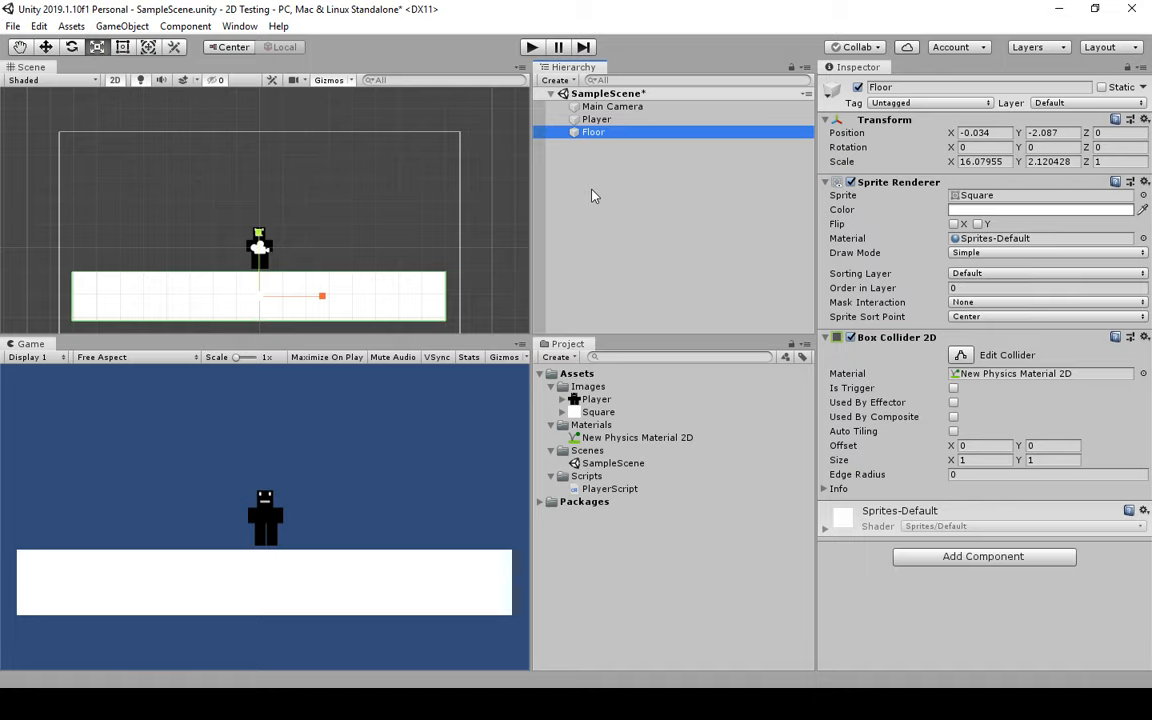
left_click(599, 389)
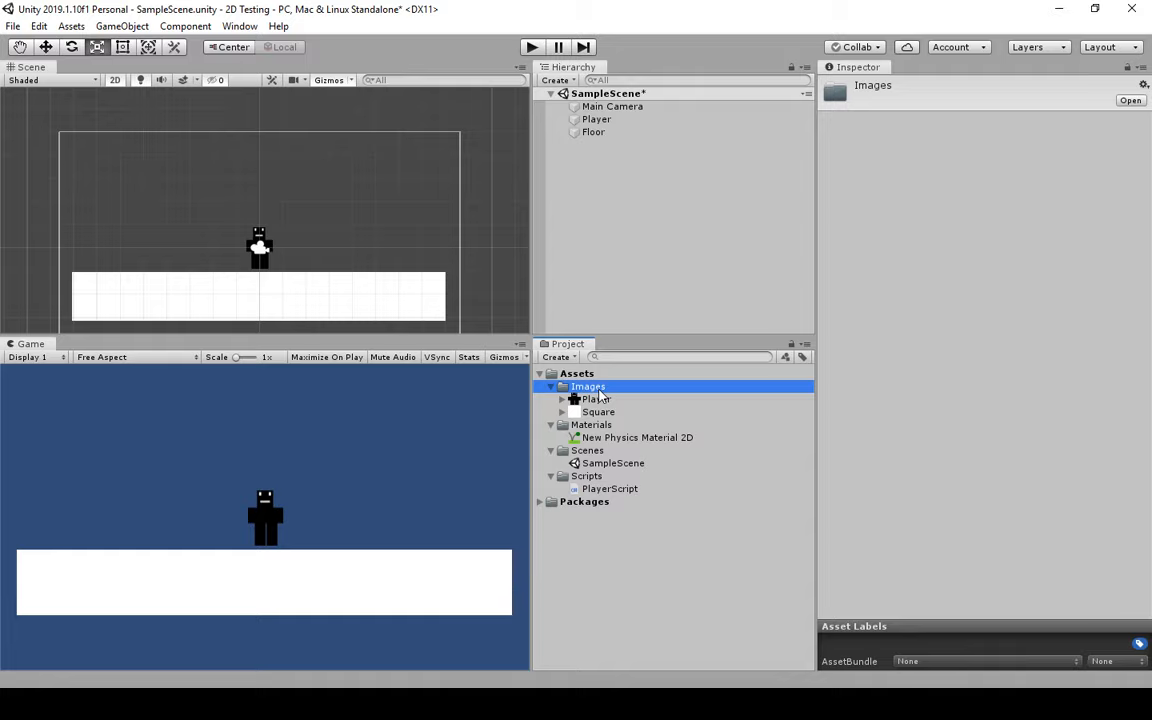
left_click(71, 26)
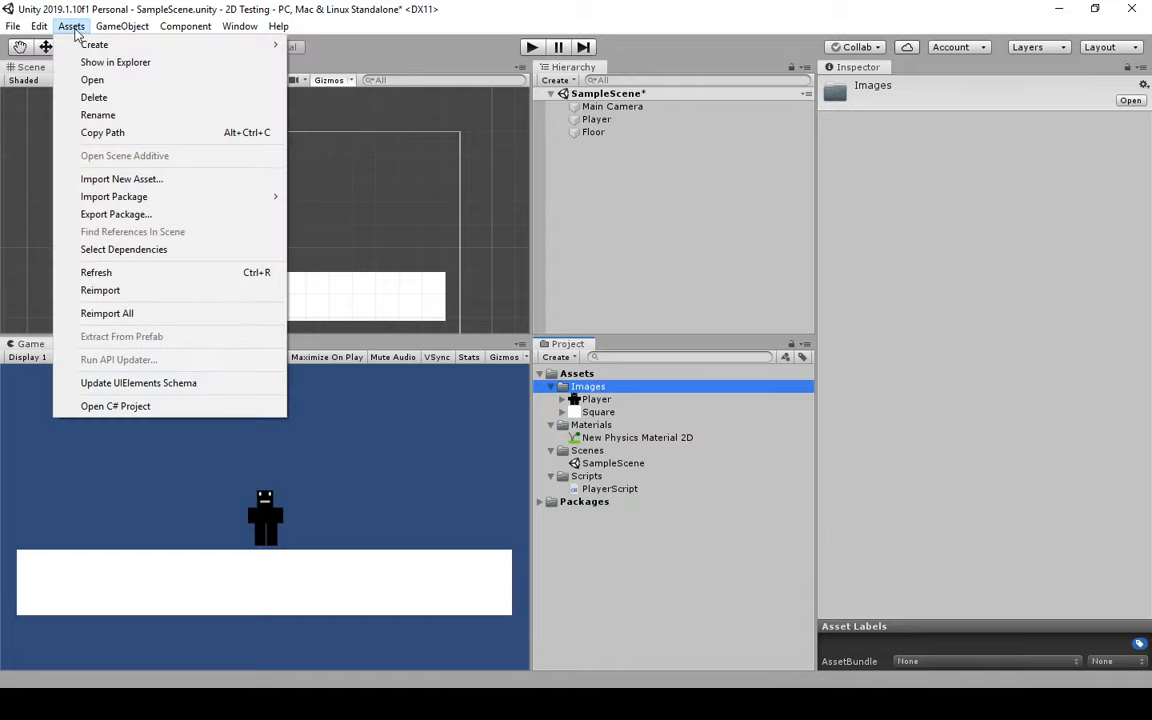
left_click(113, 179)
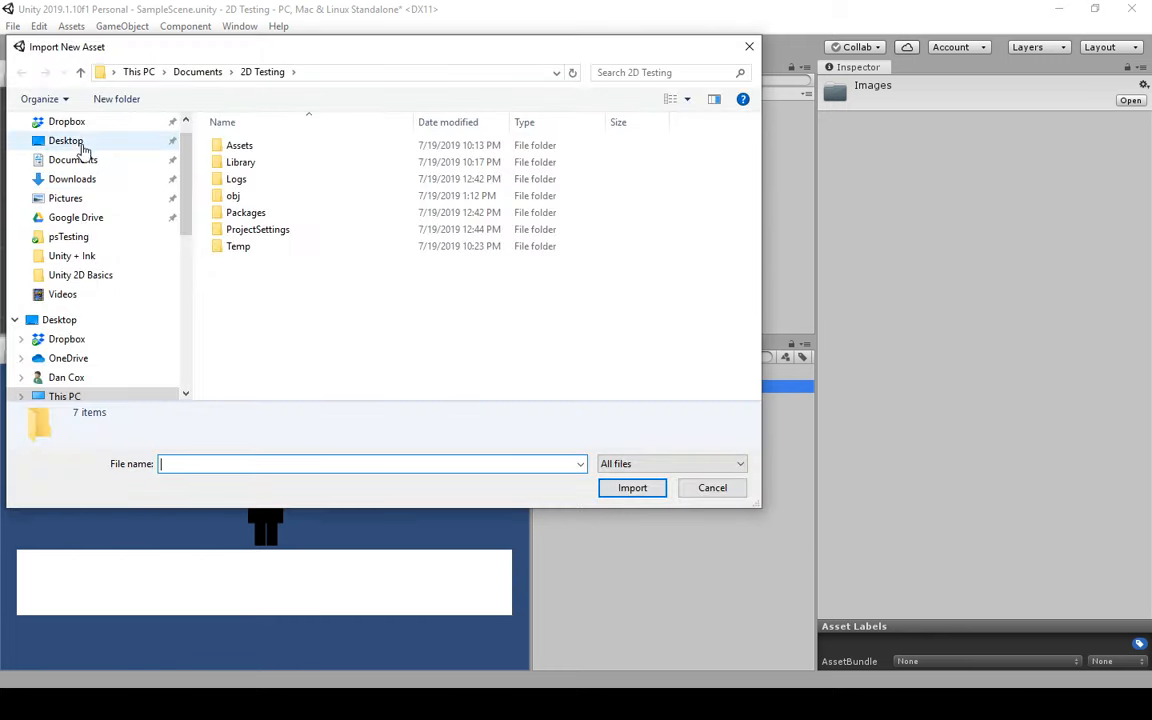
left_click(108, 276)
left_click(434, 176)
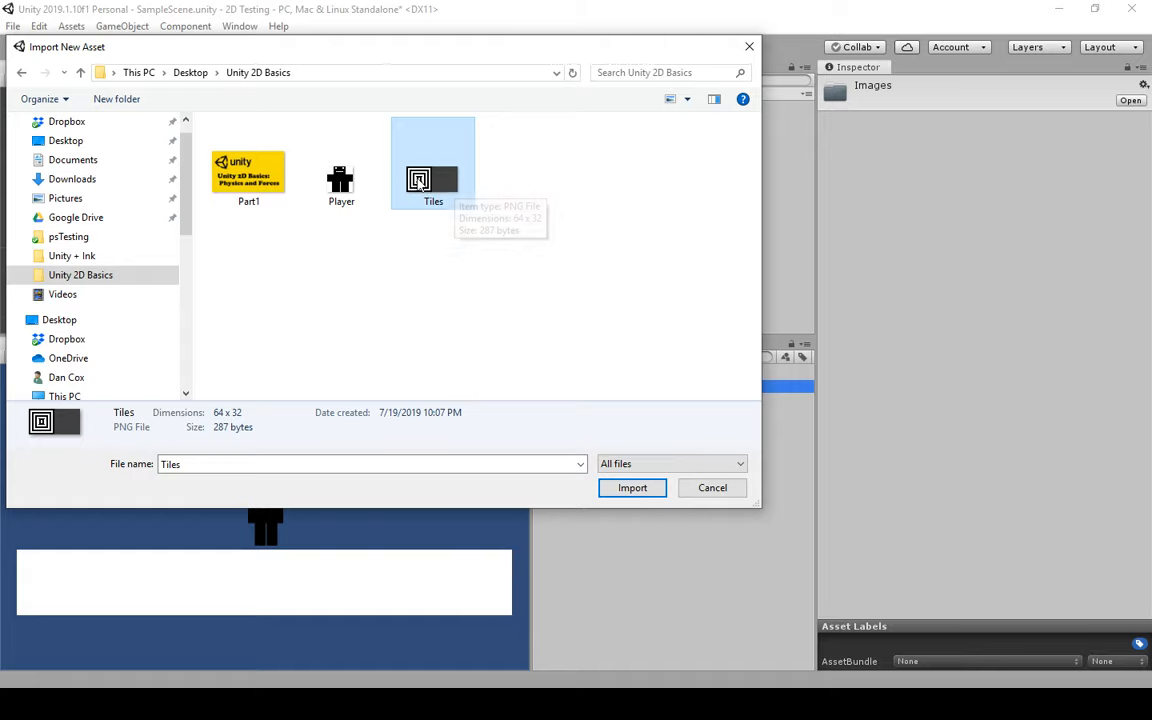
left_click(646, 489)
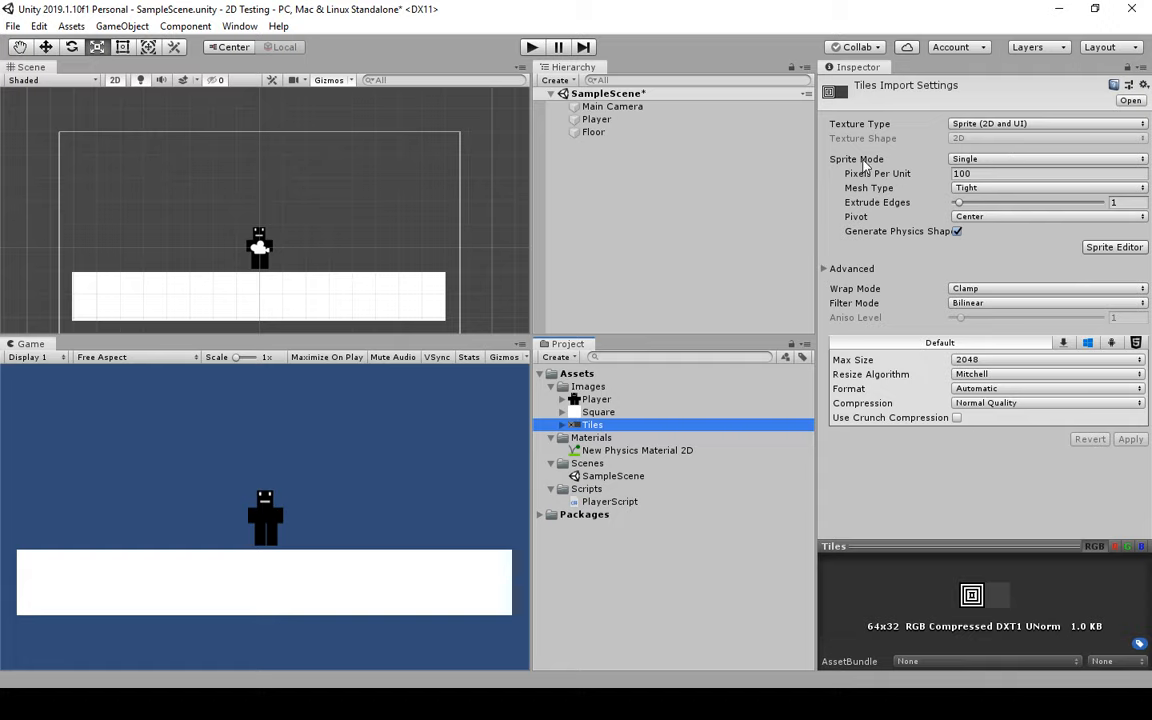
- Set the Tiles image's sprite mode to Multiple and its pixels per unit to 32, and apply the import settings
left_click(995, 160)
left_click(1003, 193)
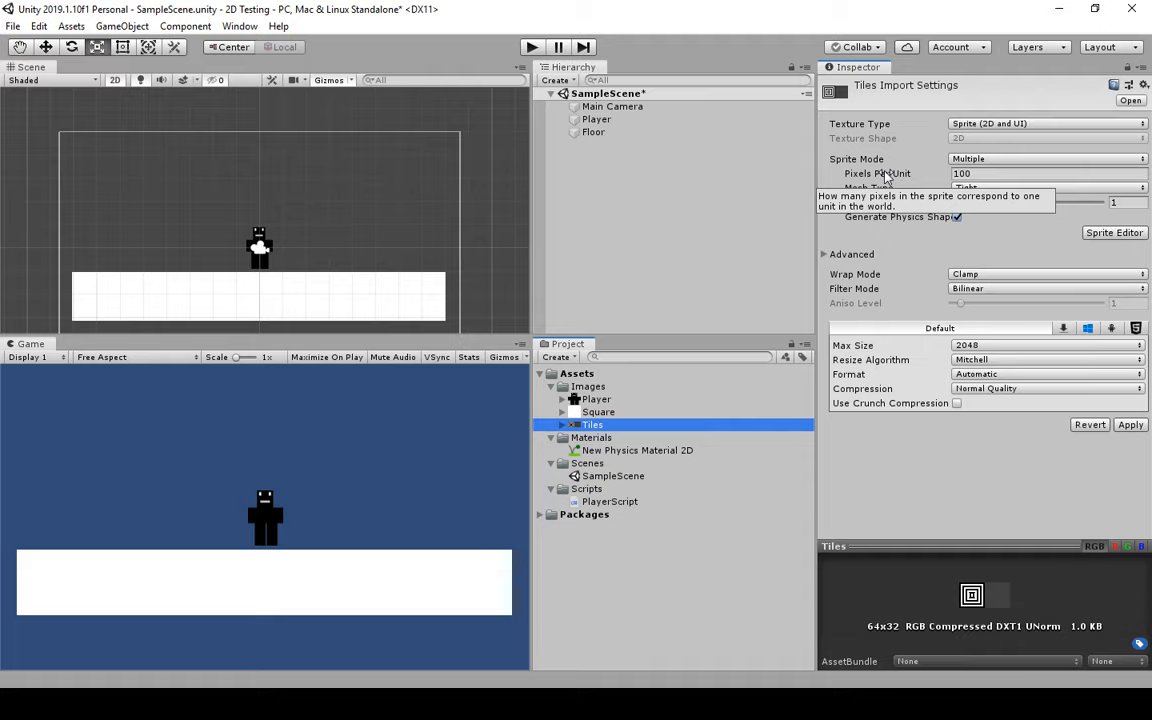
left_click(987, 173)
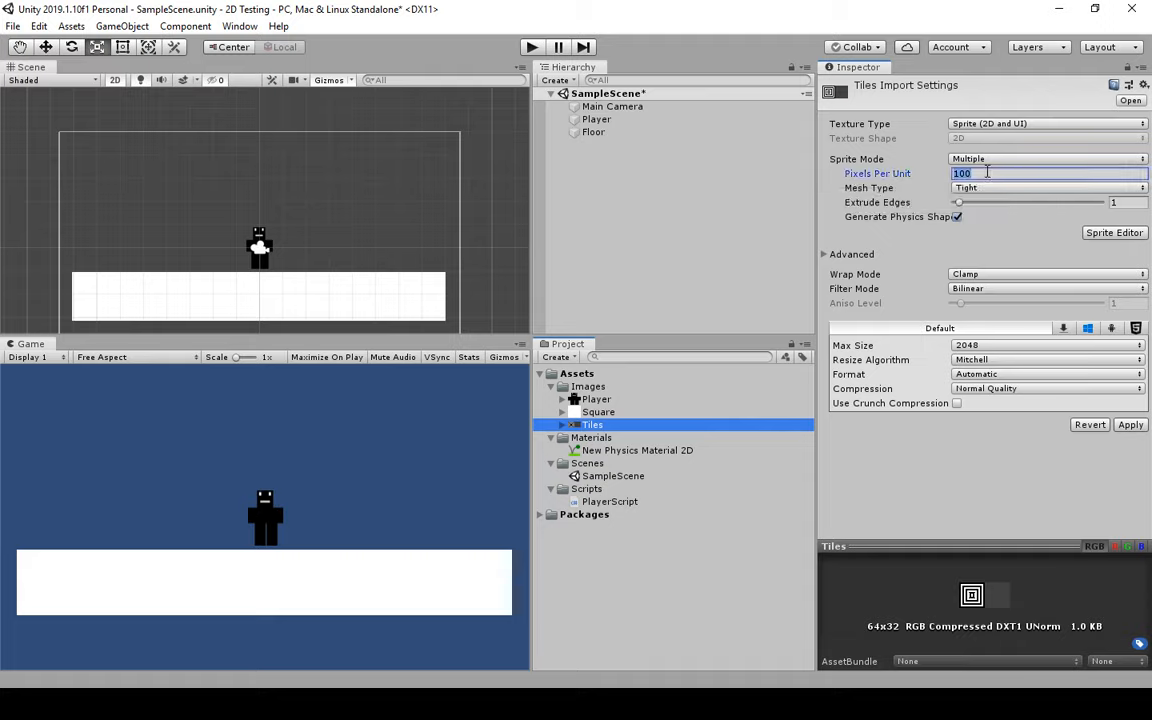
type("32")
left_click(1130, 425)
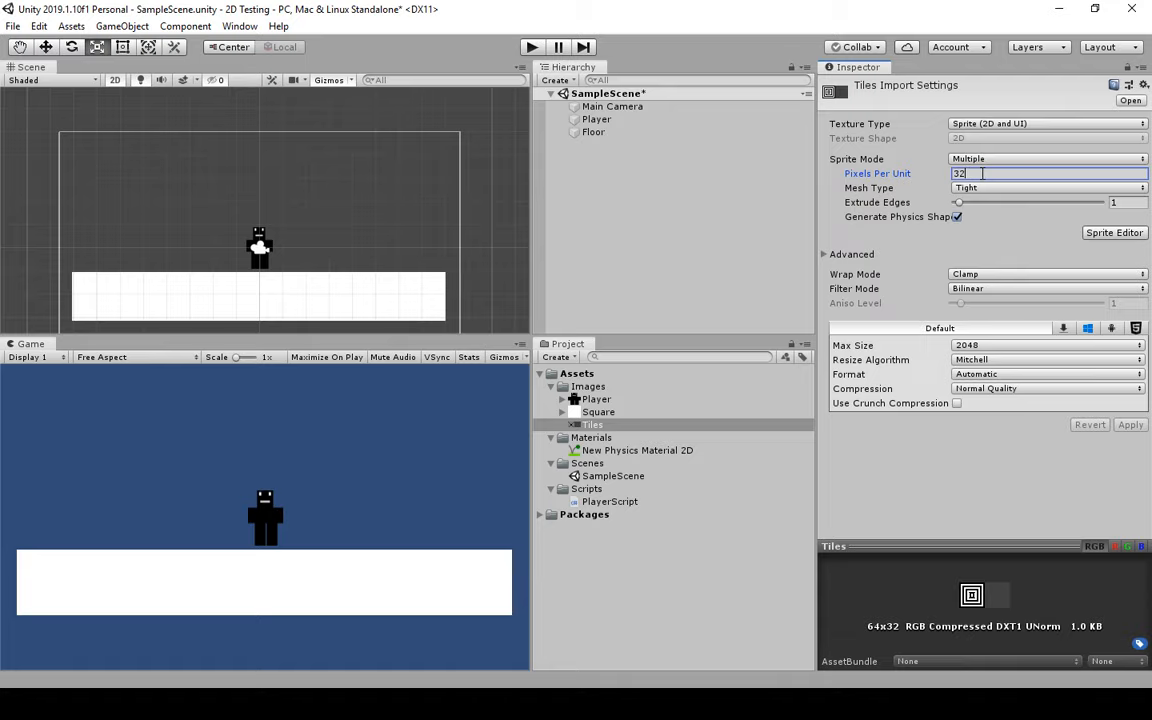
- Slice the Tiles image in the Sprite Editor by cell size into 32 x 32 pixel sprites, and apply the slicing
left_click(1113, 232)
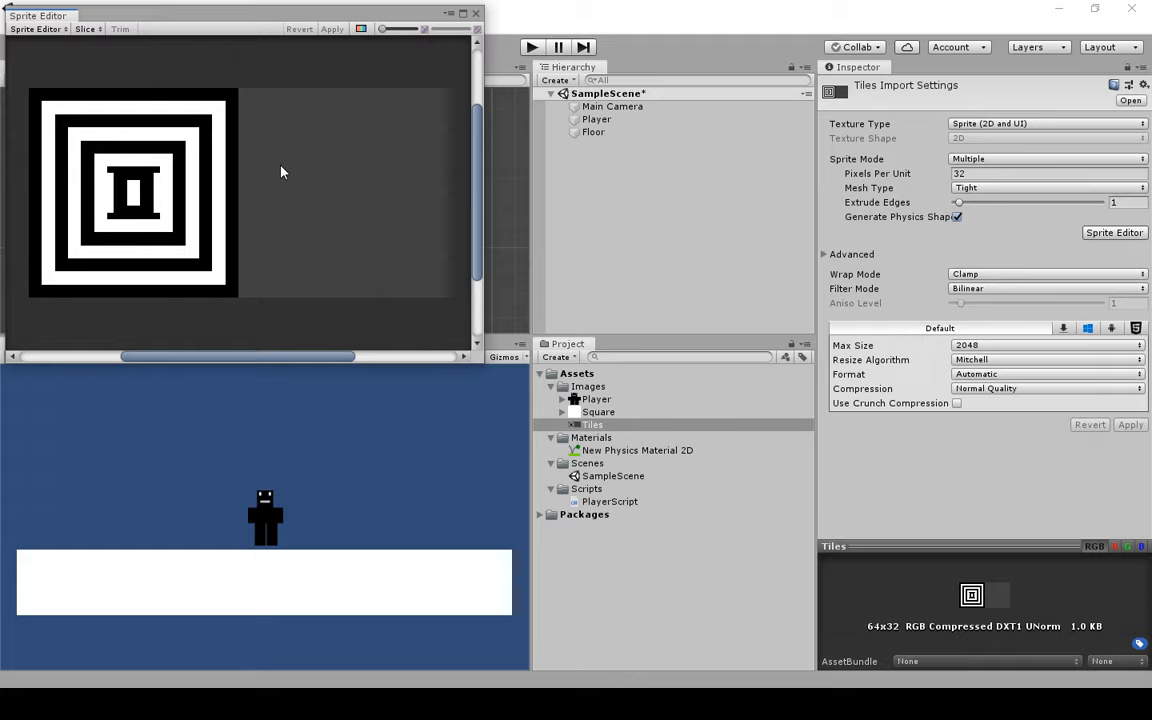
left_click(90, 29)
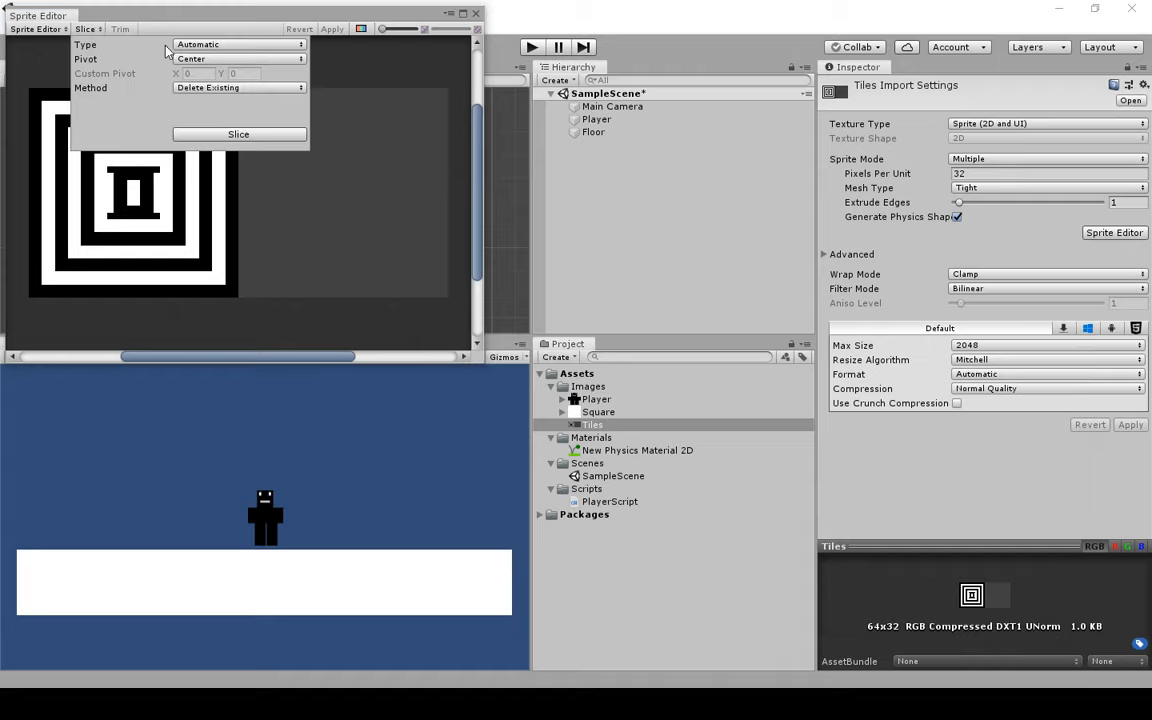
left_click(239, 45)
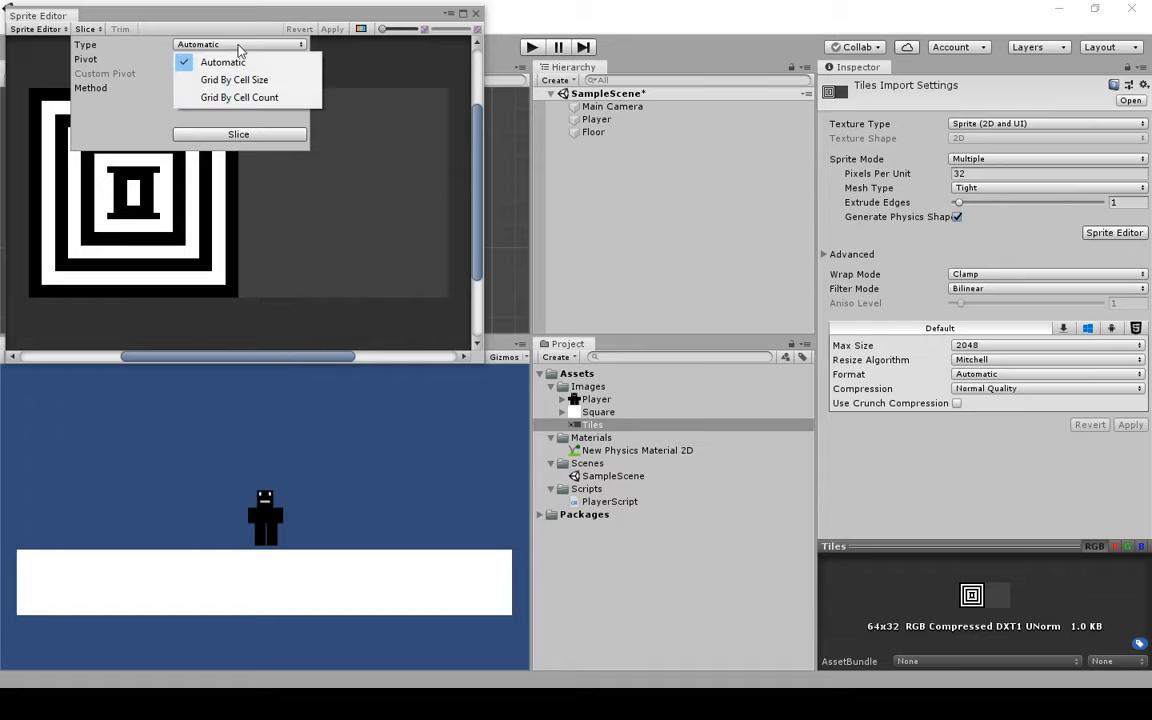
left_click(282, 84)
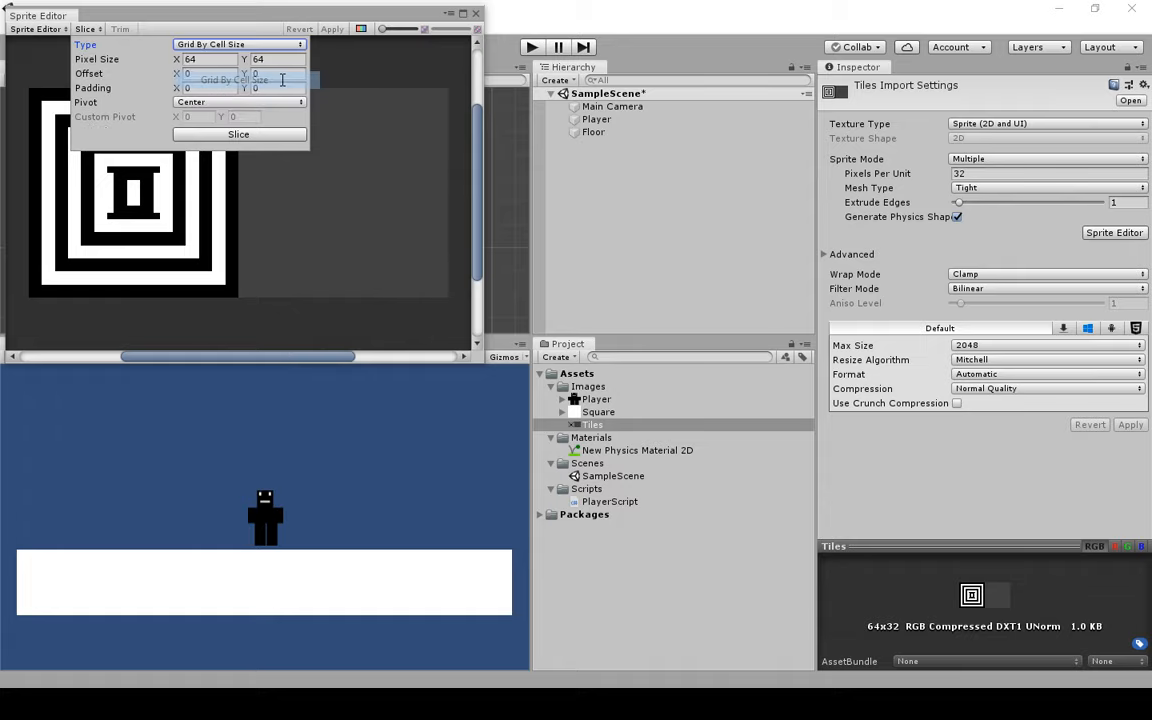
left_click(212, 58)
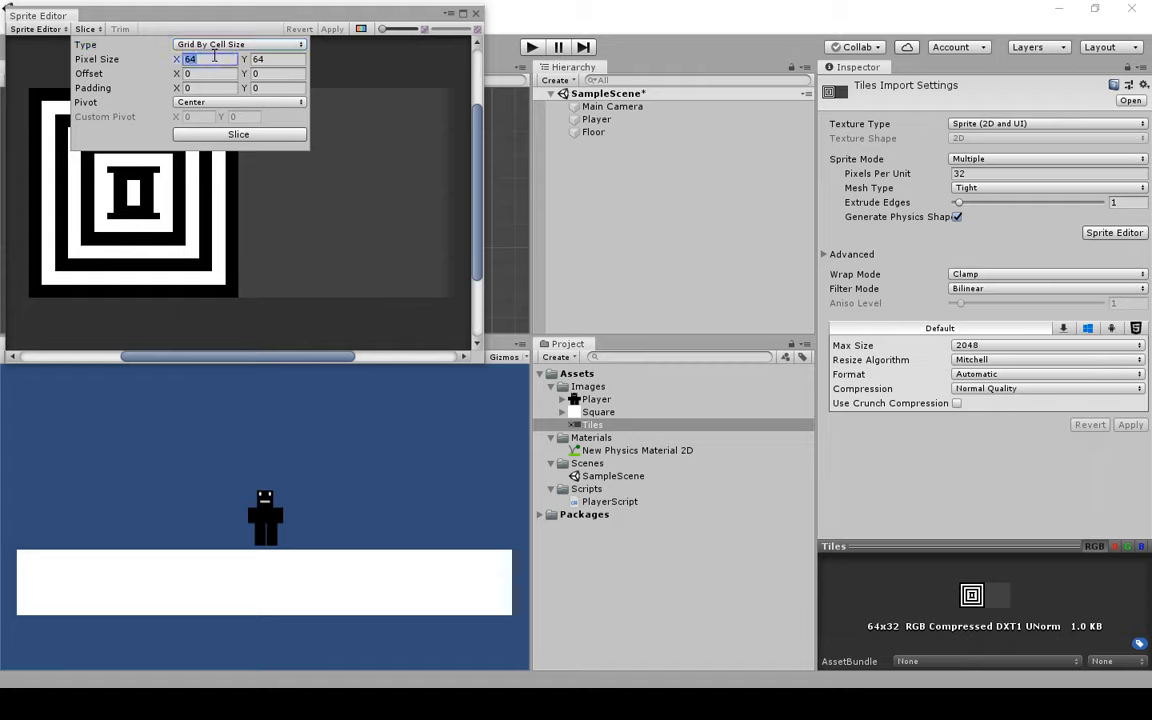
type("32")
left_click(257, 139)
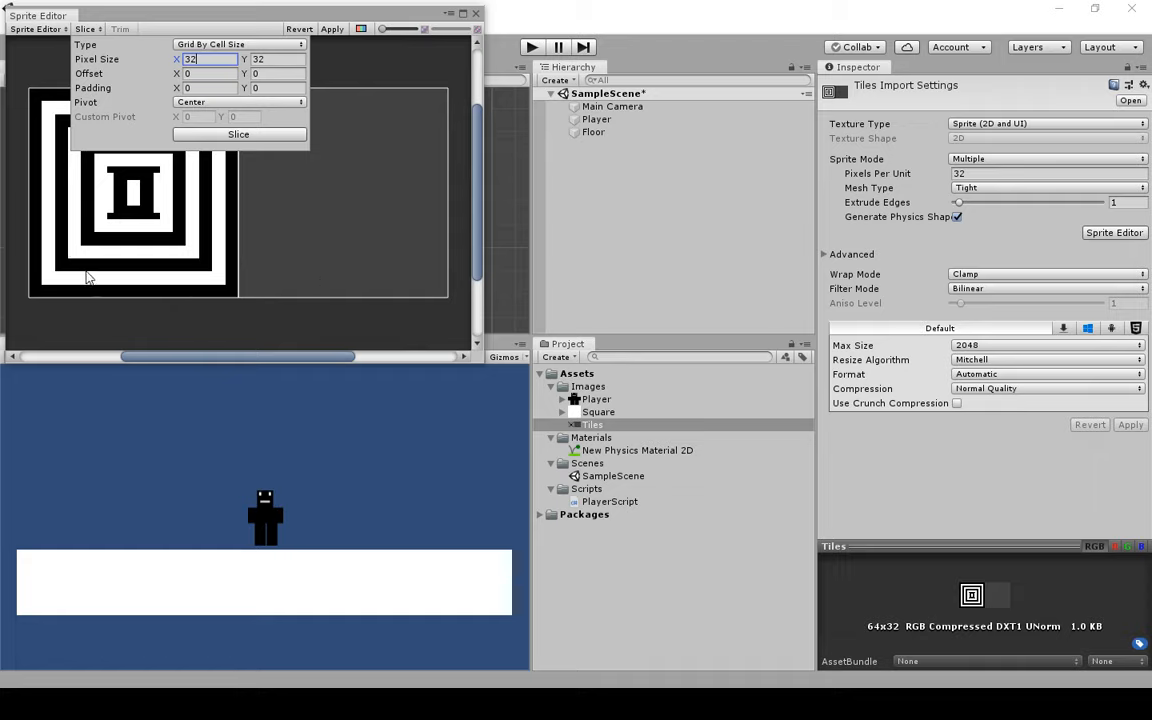
left_click(331, 30)
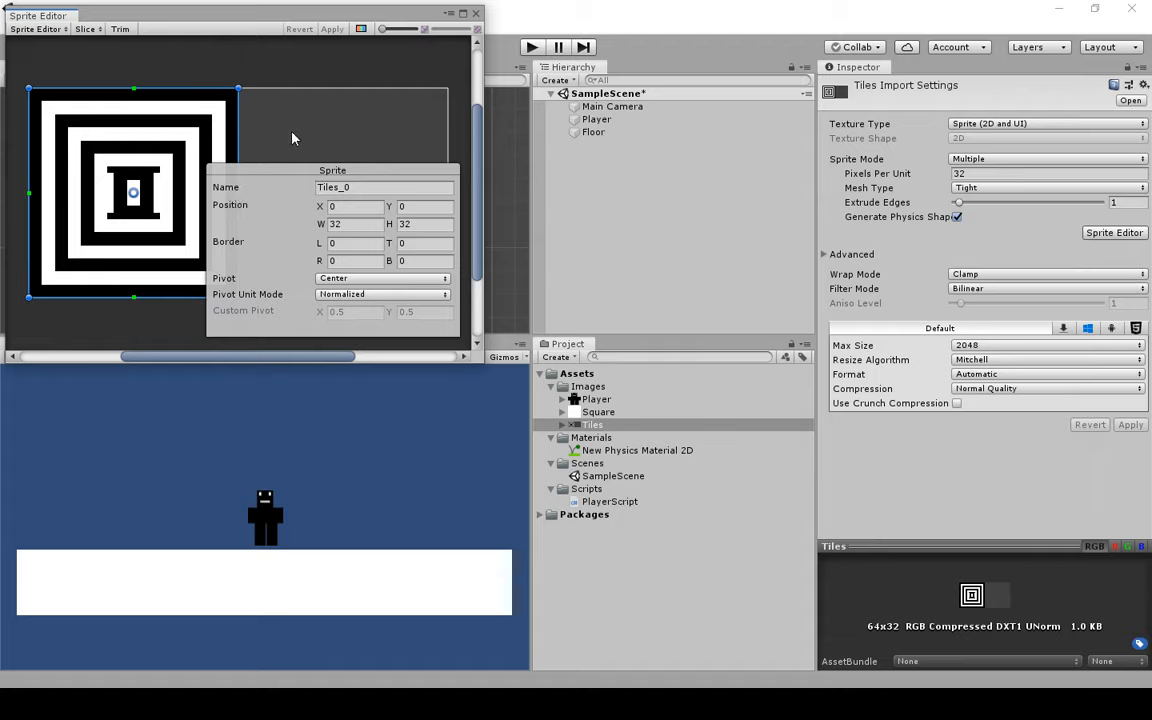
left_click(366, 138)
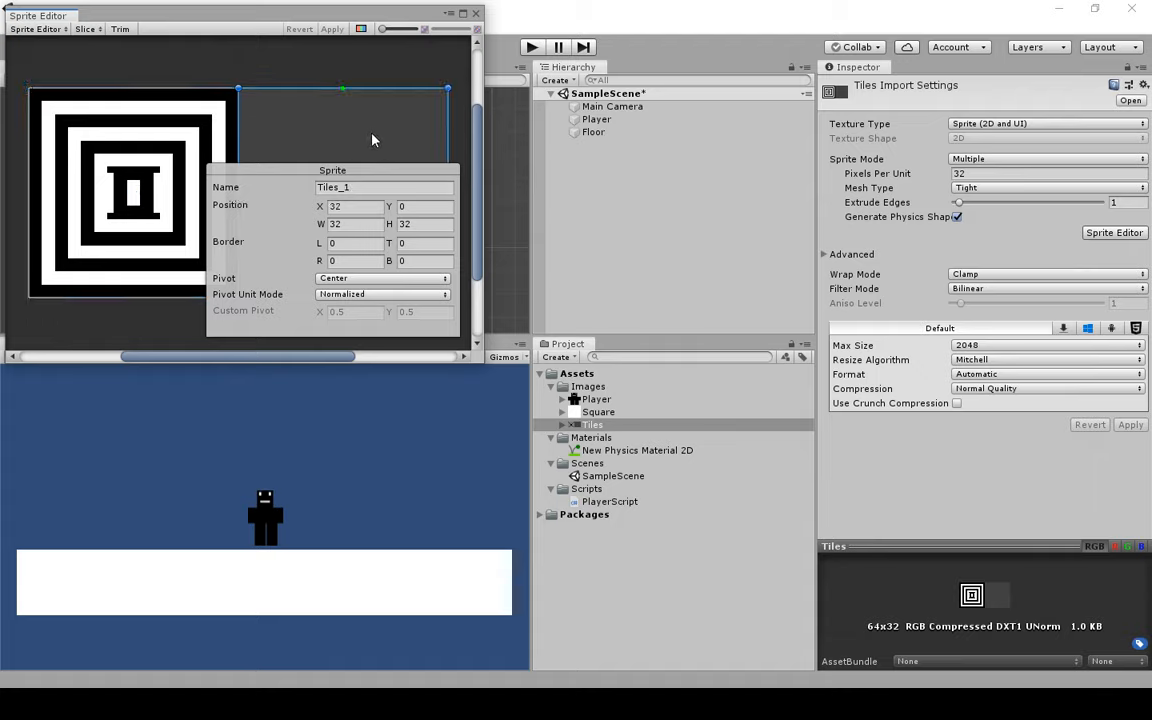
- Check both sliced sprites of the Tiles image in the Sprite Editor, close the editor and deselect the image
left_click(148, 185)
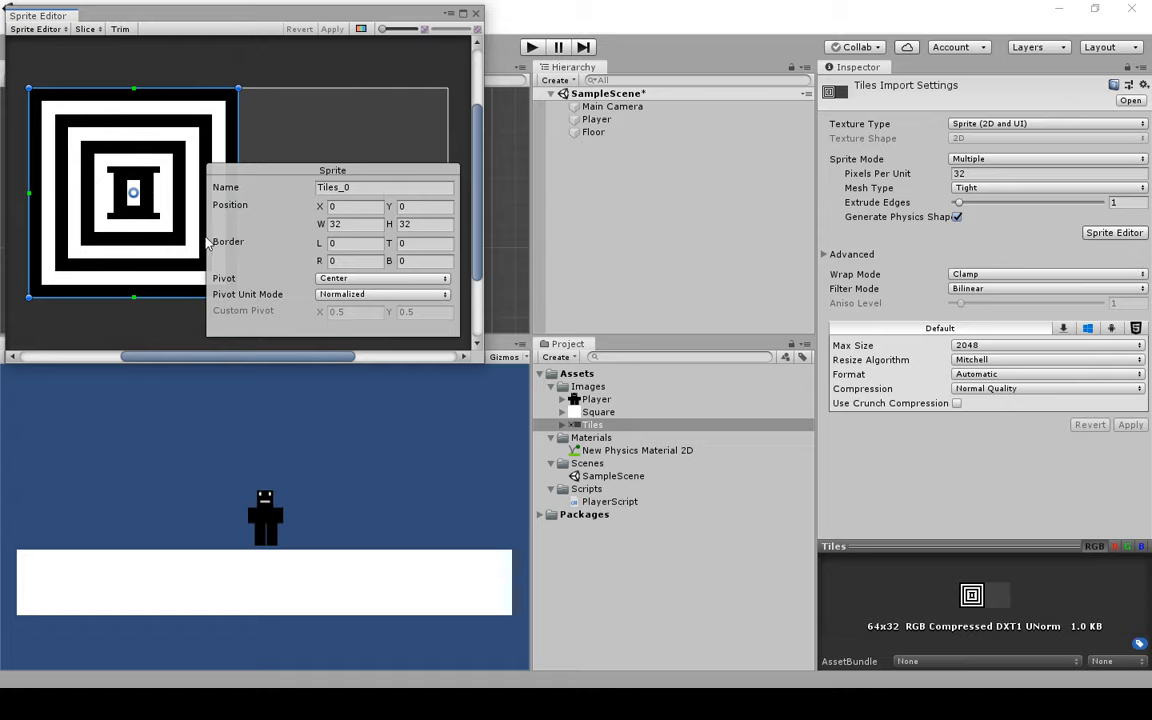
left_click(368, 156)
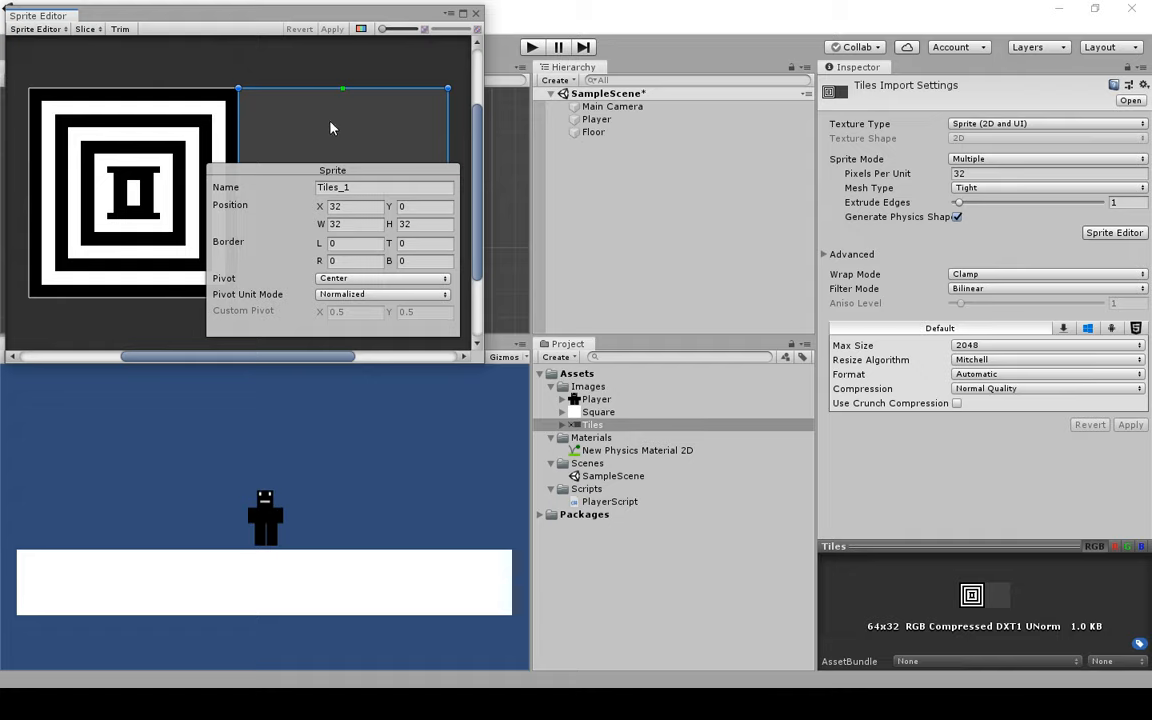
left_click(477, 14)
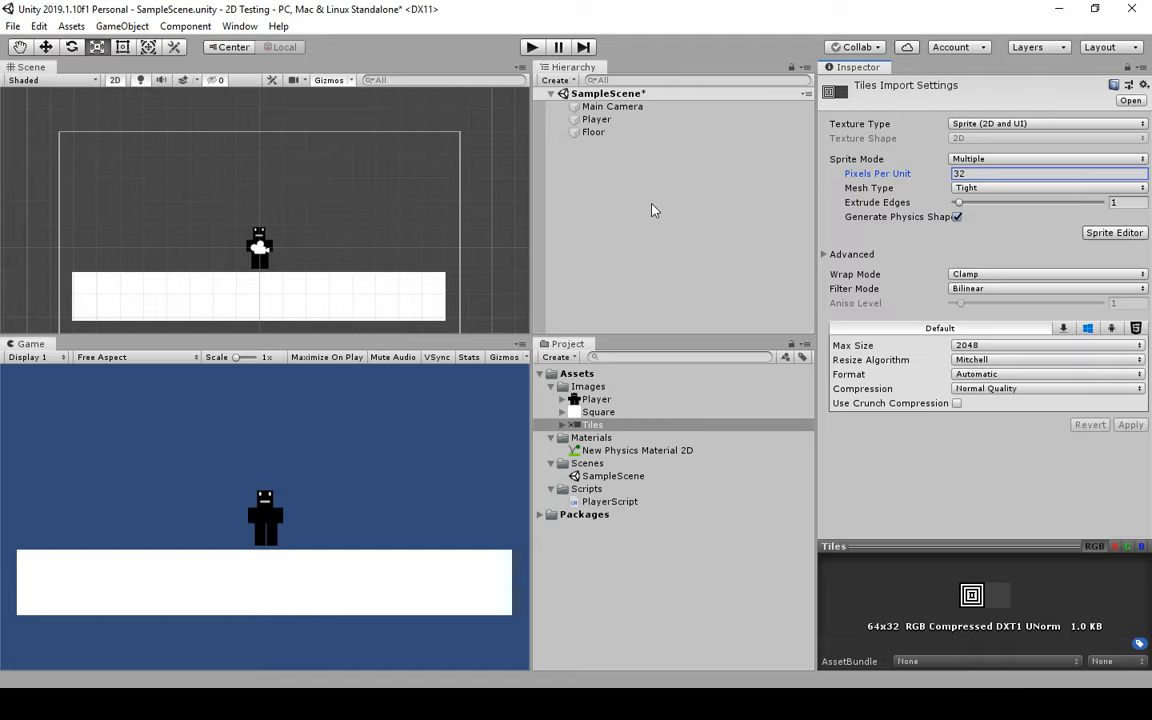
left_click(602, 186)
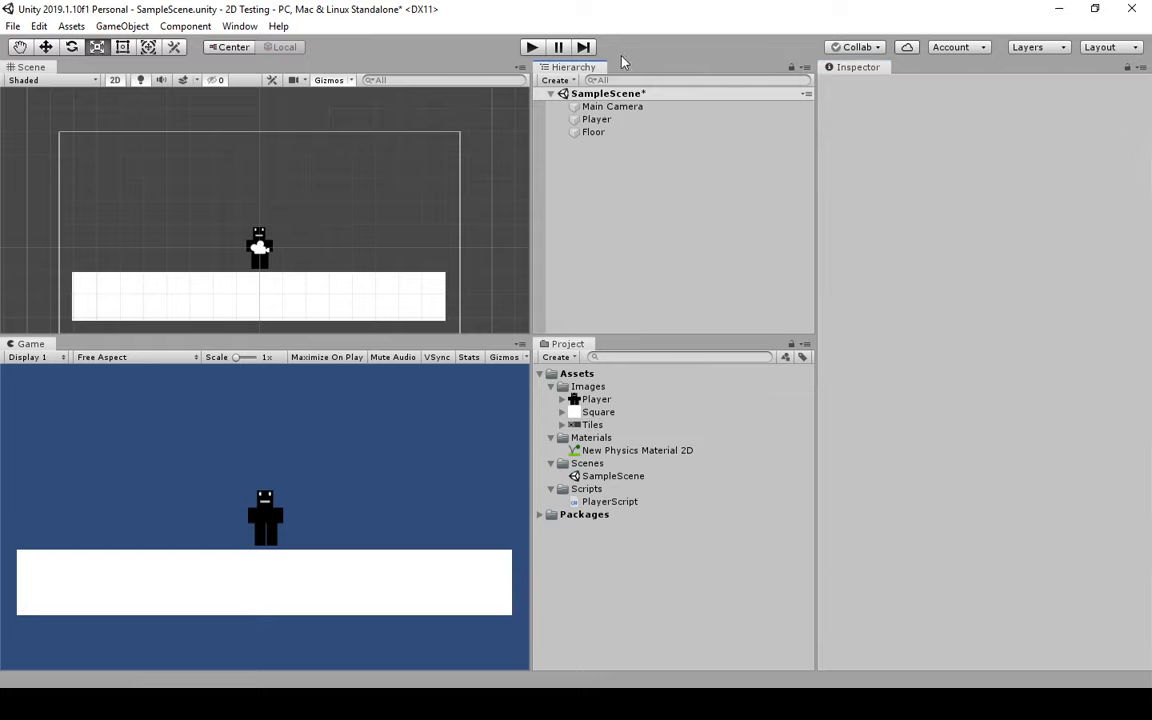
- Add a 2D Tilemap object to the scene, expand its parent Grid and select the child Tilemap
left_click(571, 84)
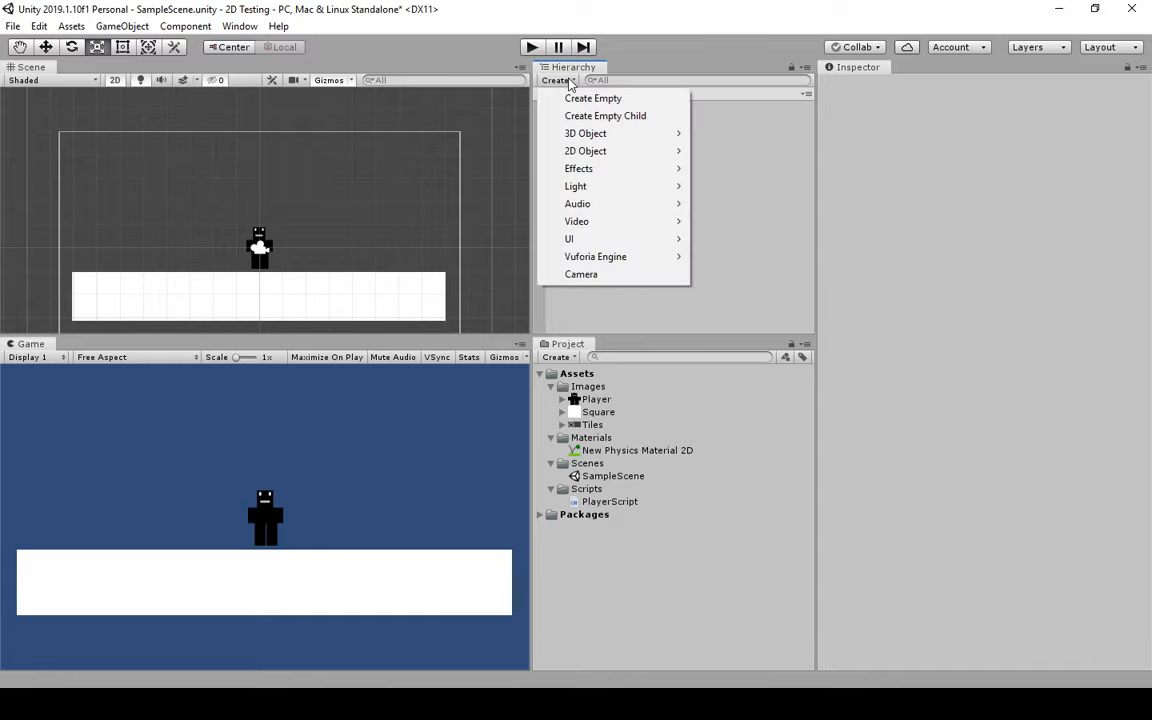
mouse_move(628, 154)
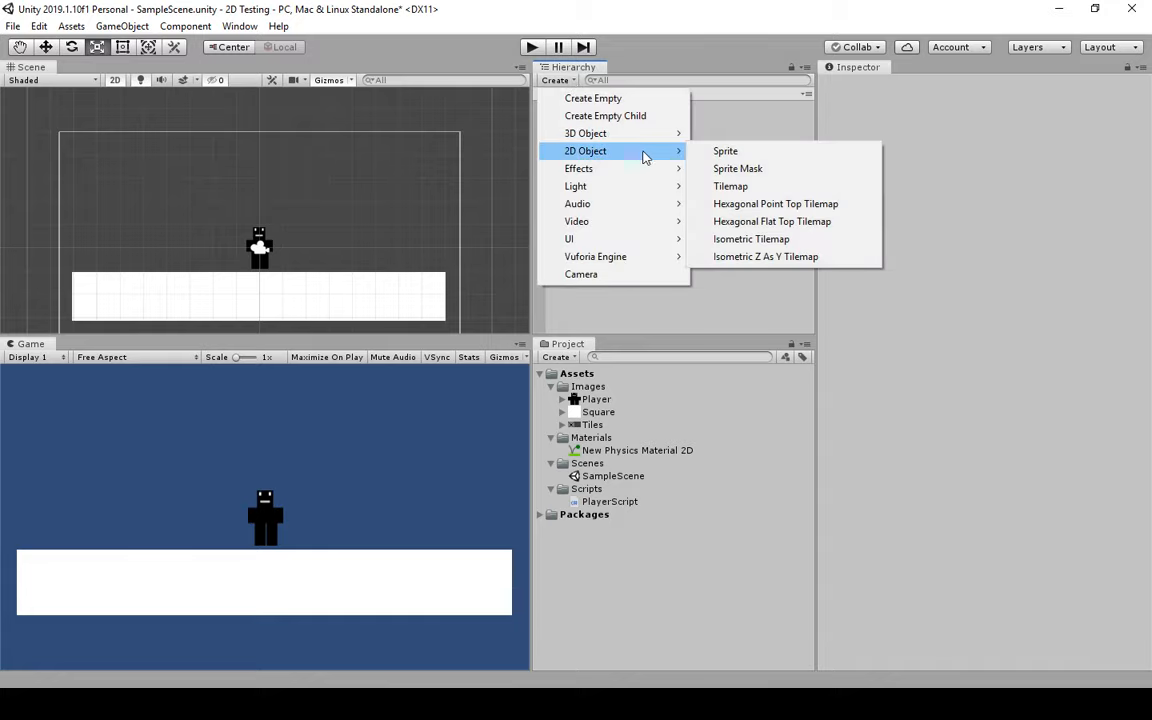
left_click(729, 188)
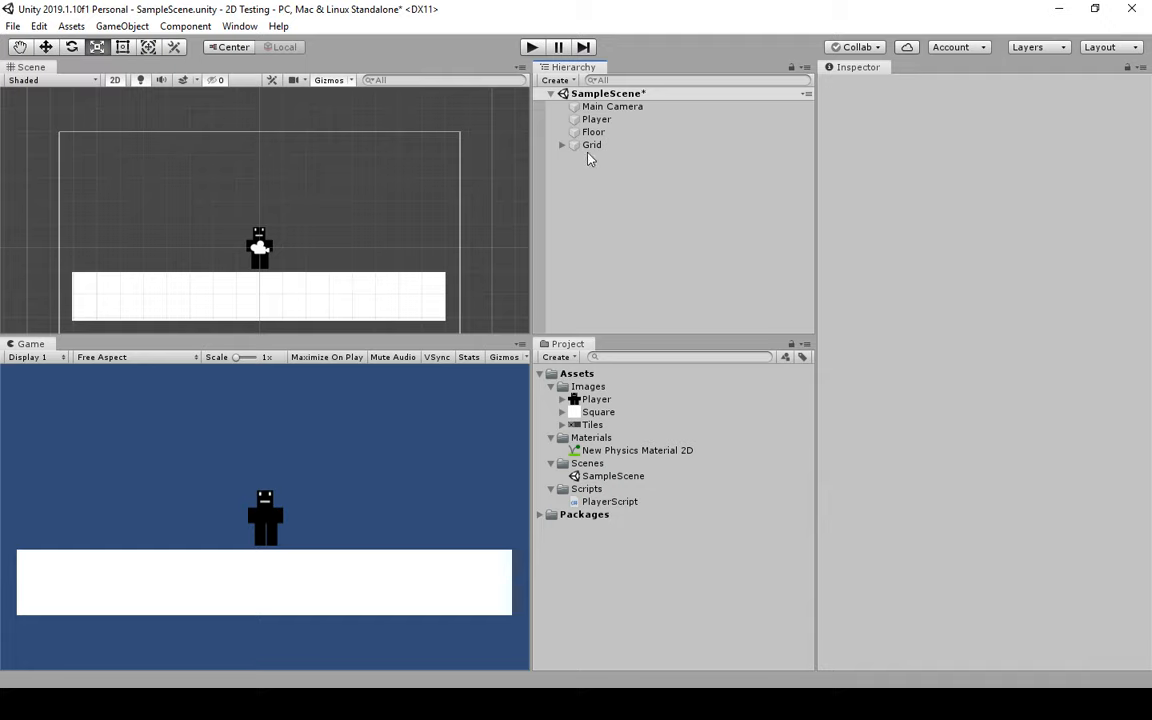
left_click(593, 147)
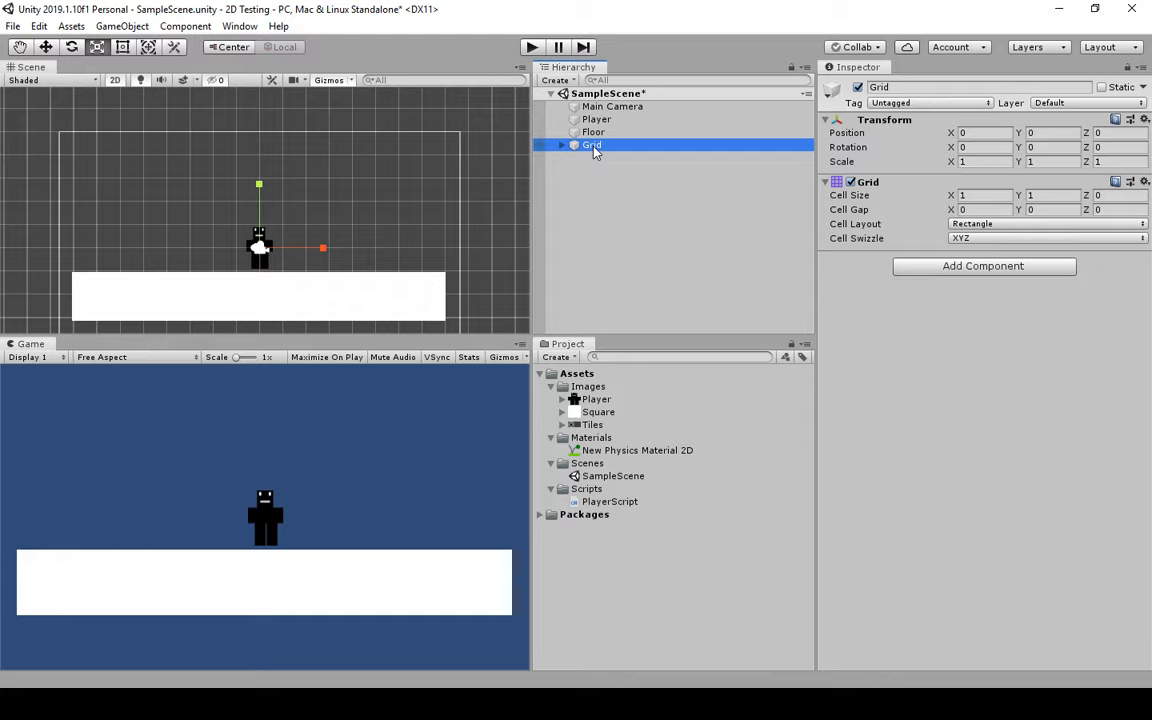
left_click(563, 146)
left_click(612, 158)
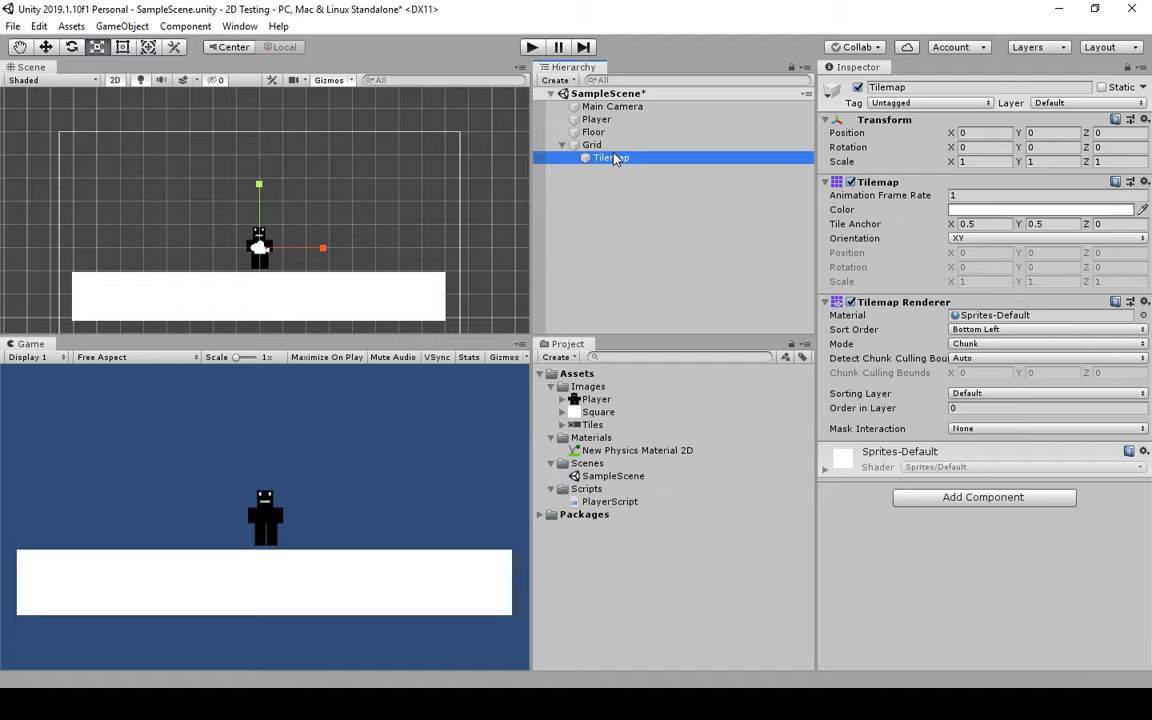
key("Up")
left_click(619, 159)
- Open the Tile Palette and create a palette named New Palette with a rectangle grid, saved in a new Palettes folder inside Assets
left_click(240, 29)
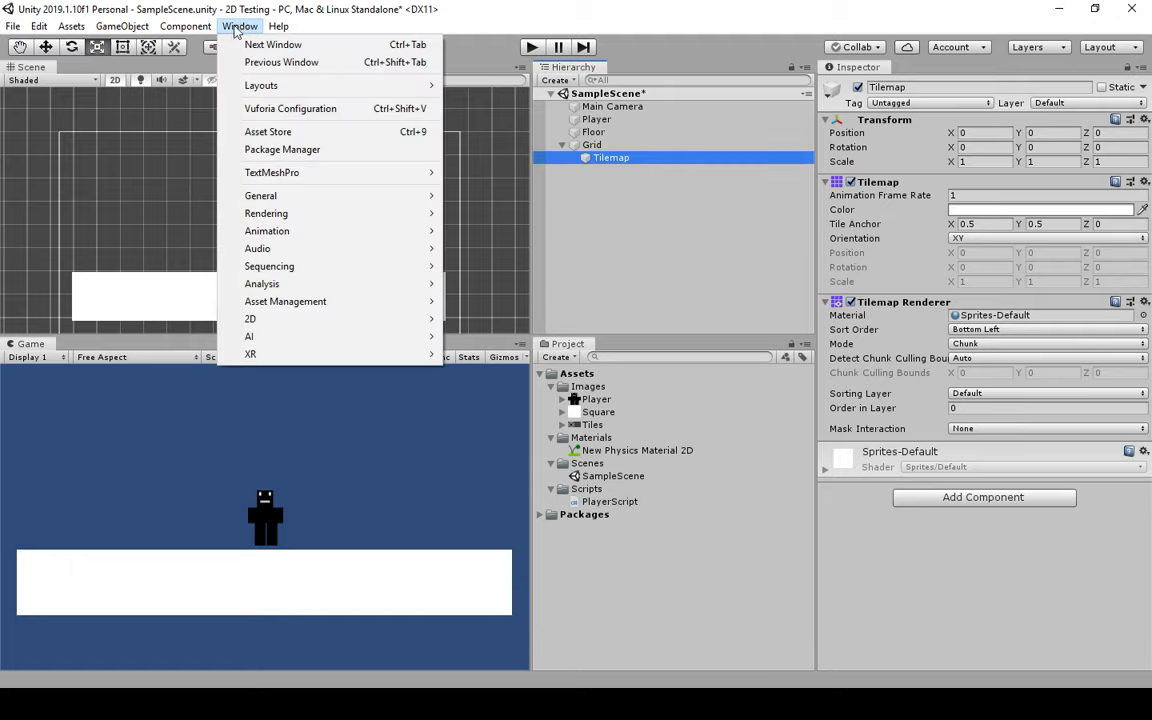
mouse_move(278, 319)
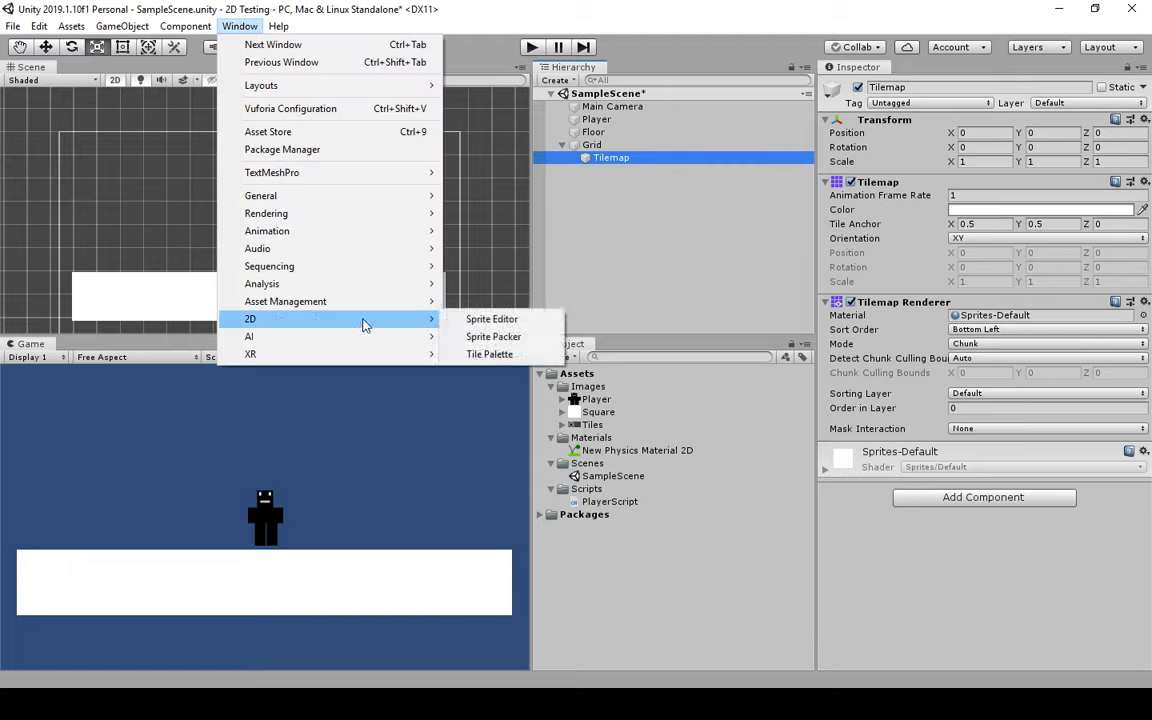
left_click(512, 362)
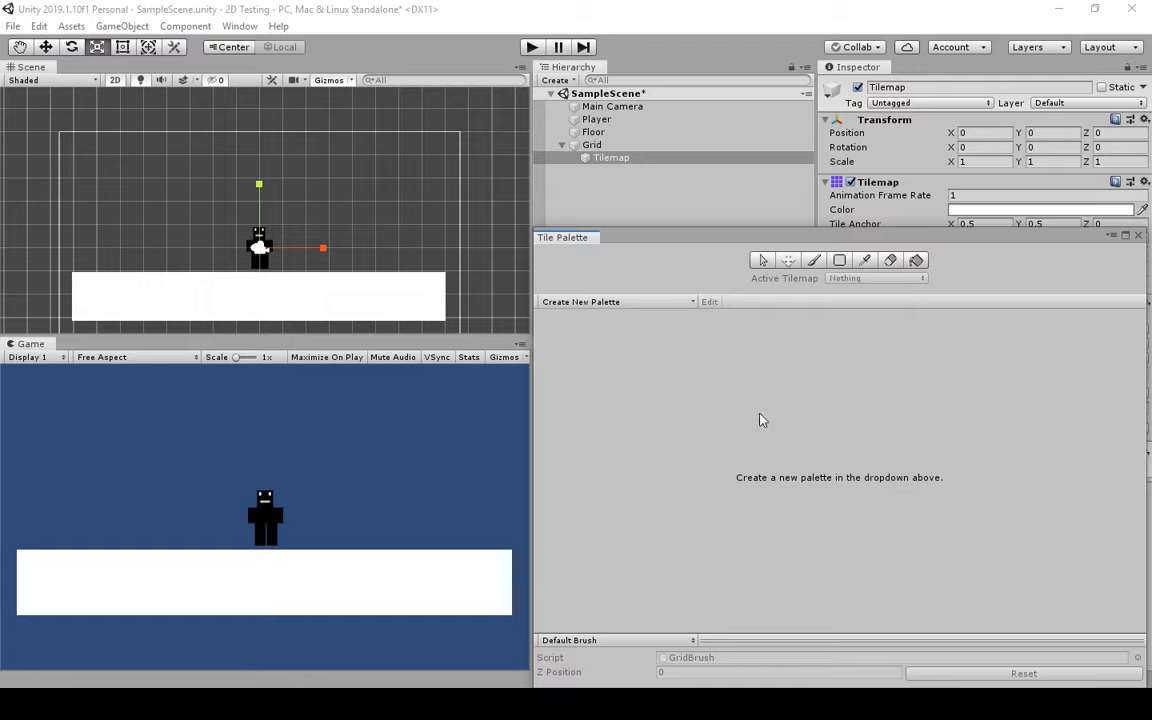
left_click(623, 302)
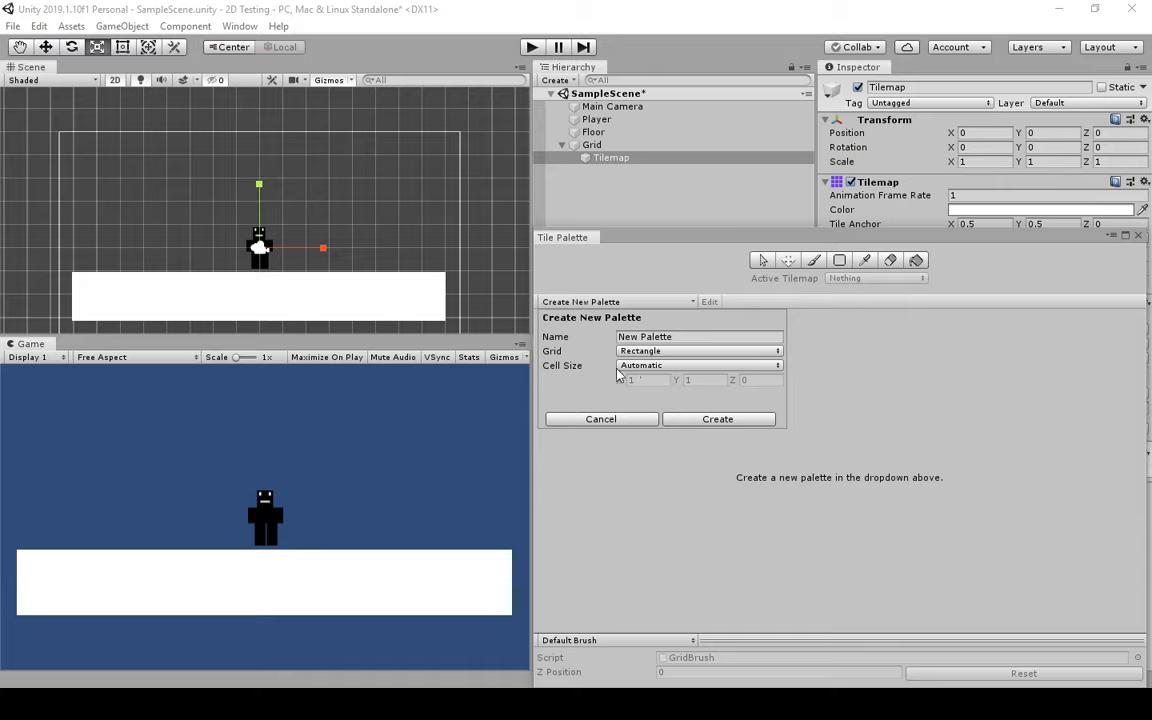
left_click(714, 421)
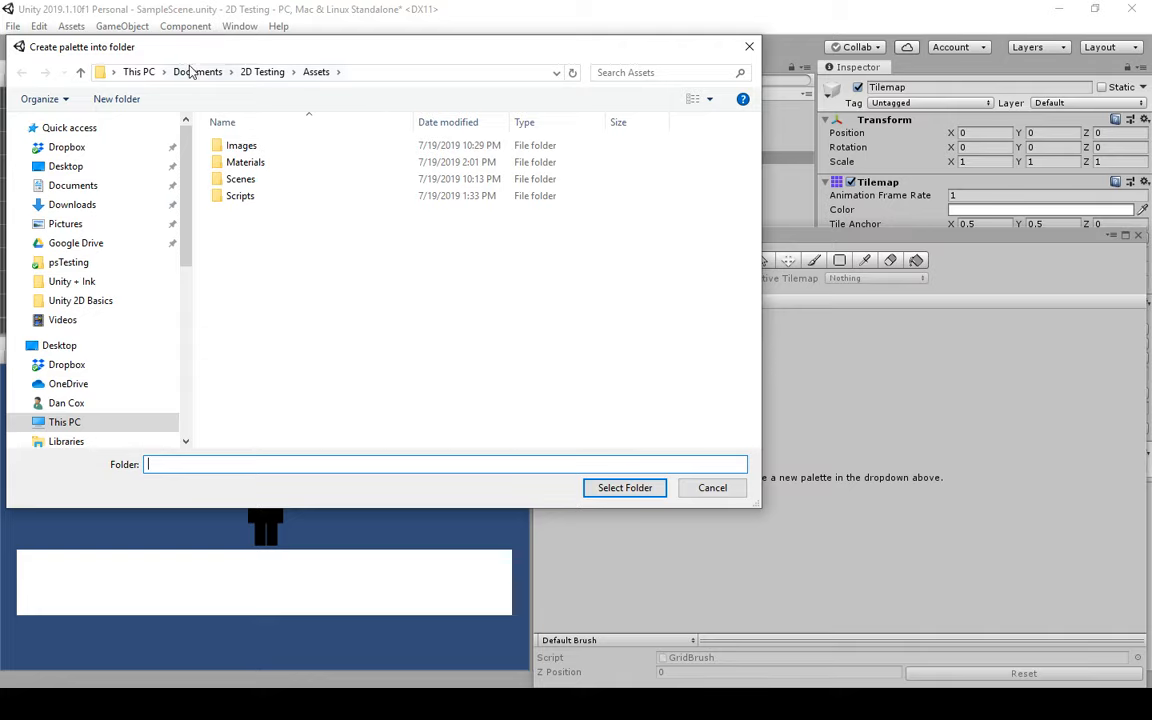
left_click(116, 99)
key("BackSpace")
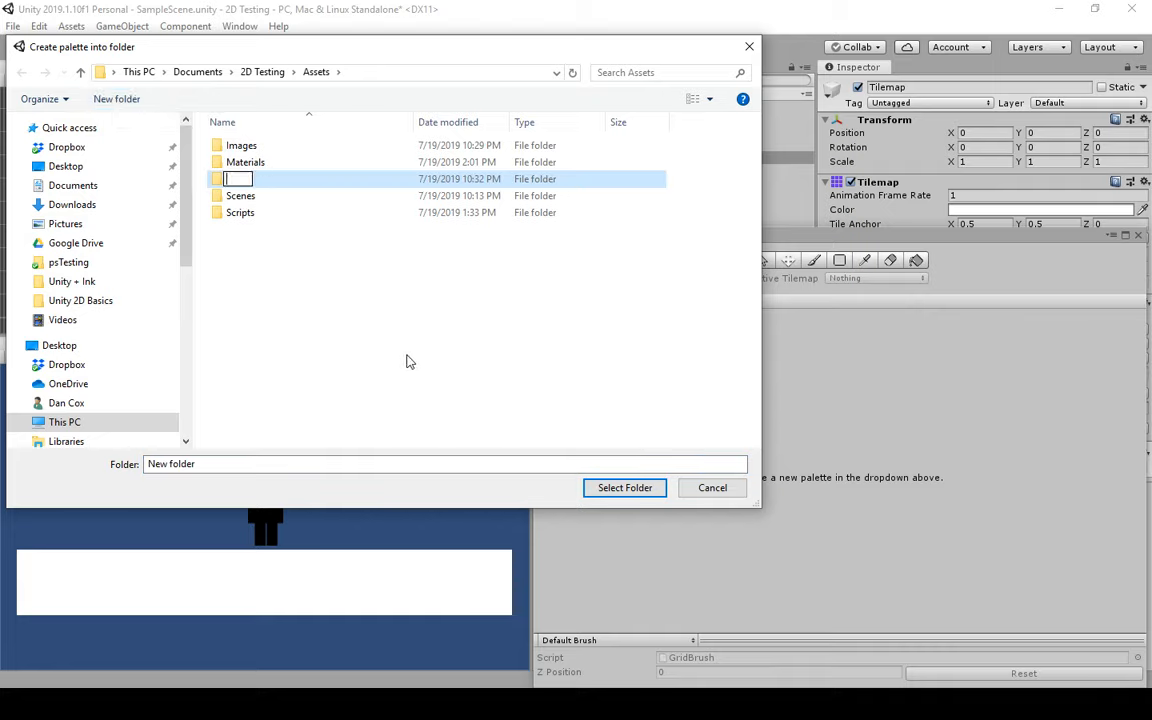
type("Palettes")
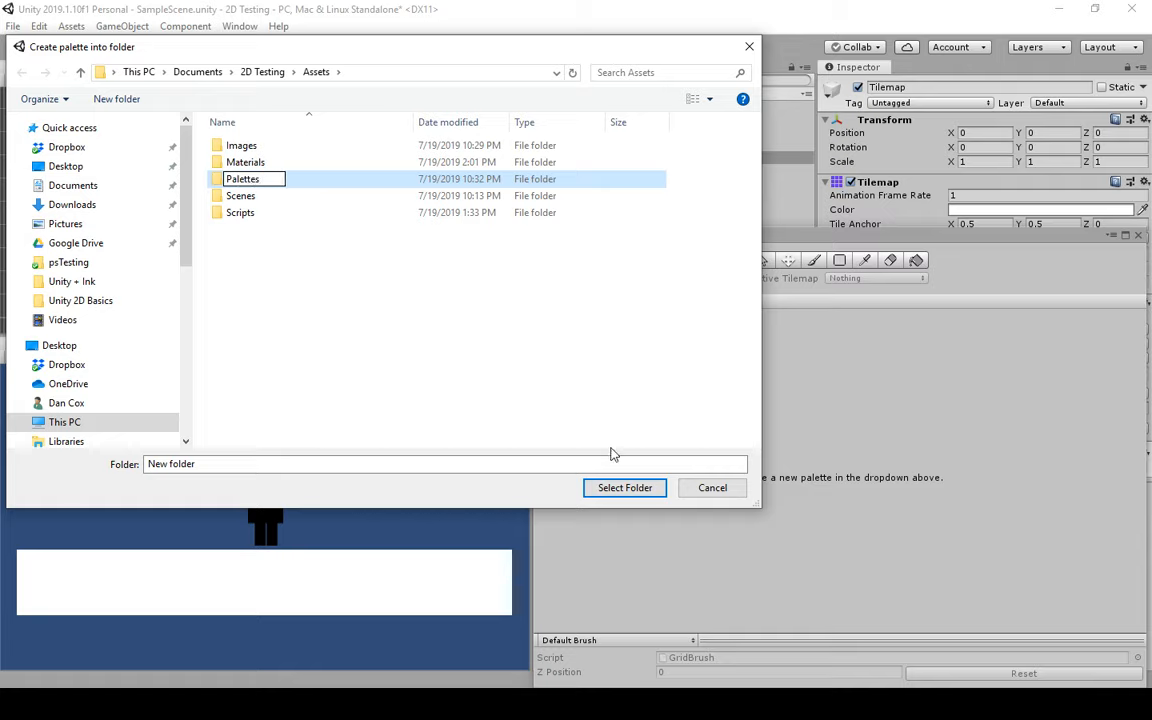
key("Return")
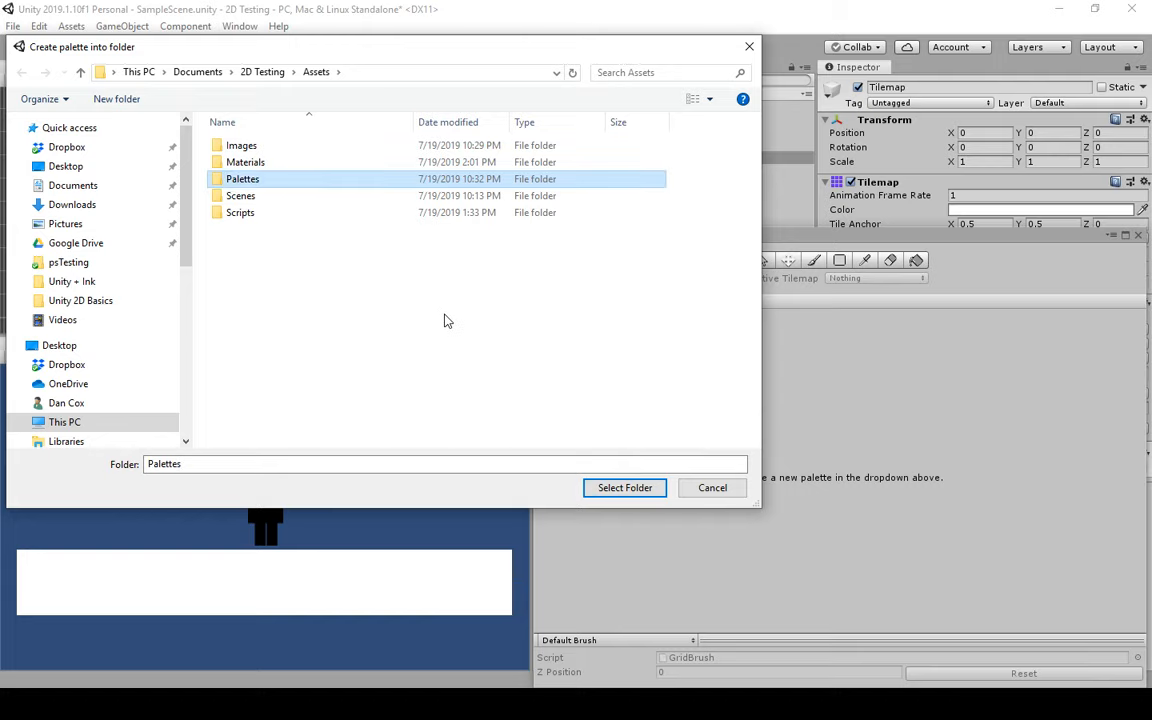
left_click(632, 490)
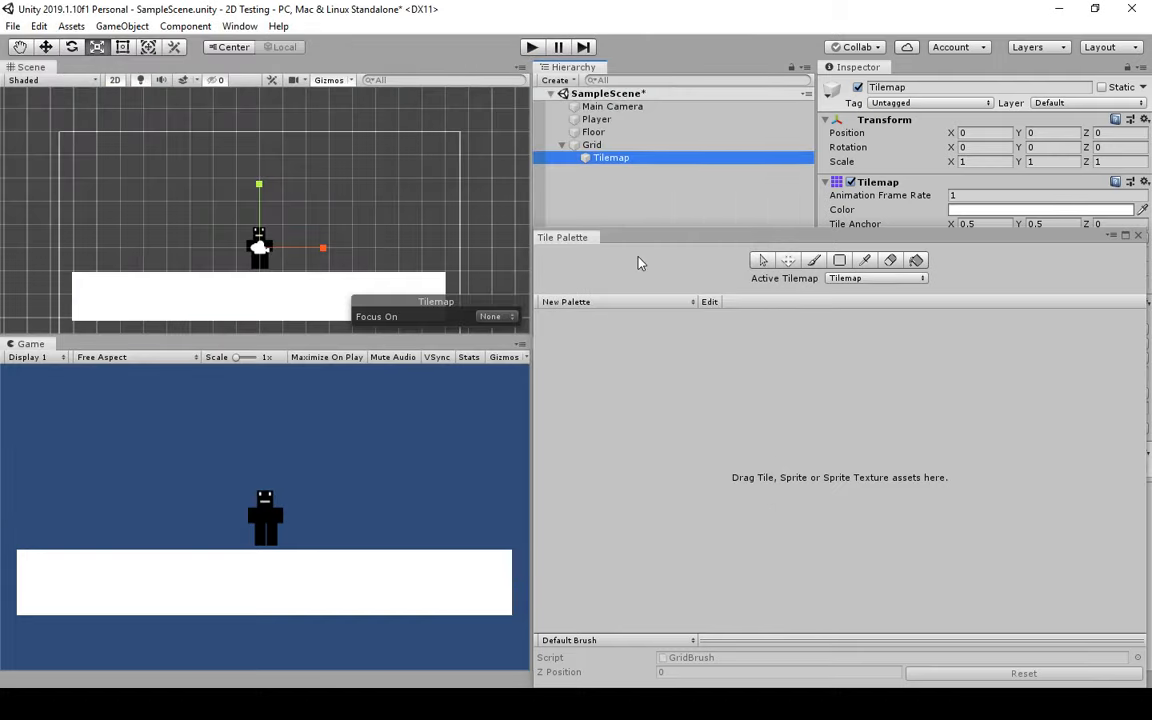
- Add the sliced Tiles image to the new palette, generating its tiles into a new Tiles folder inside Assets
left_click_drag(686, 231, 96, 87)
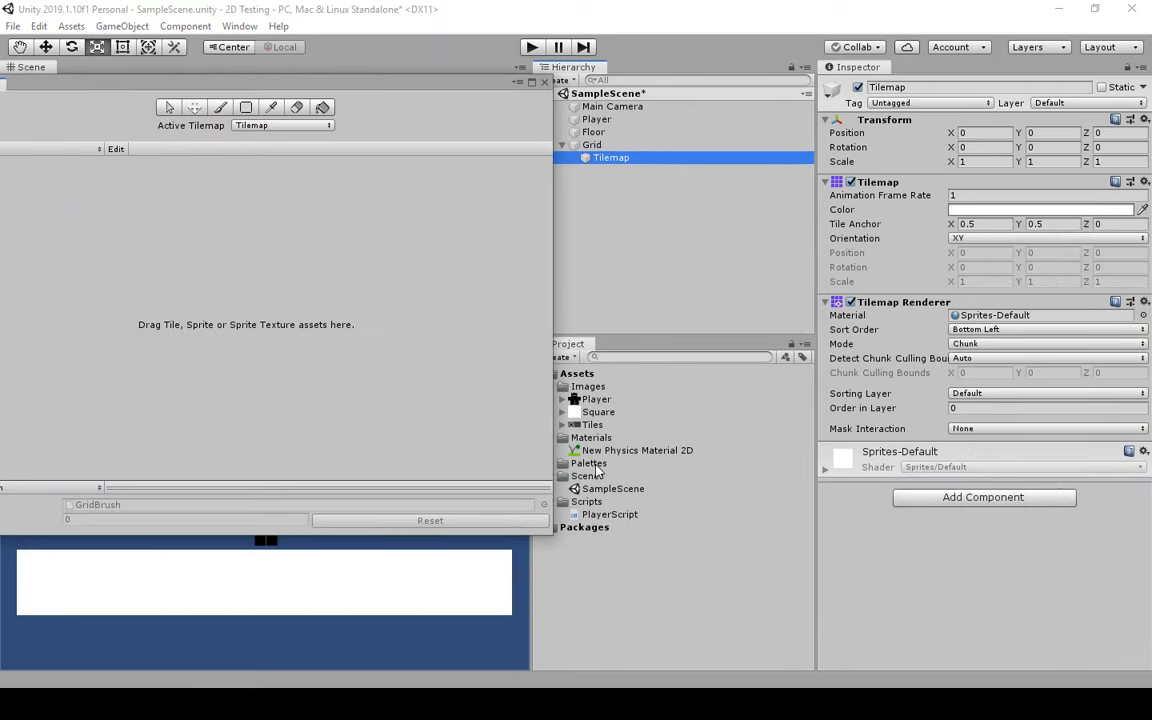
left_click(370, 93)
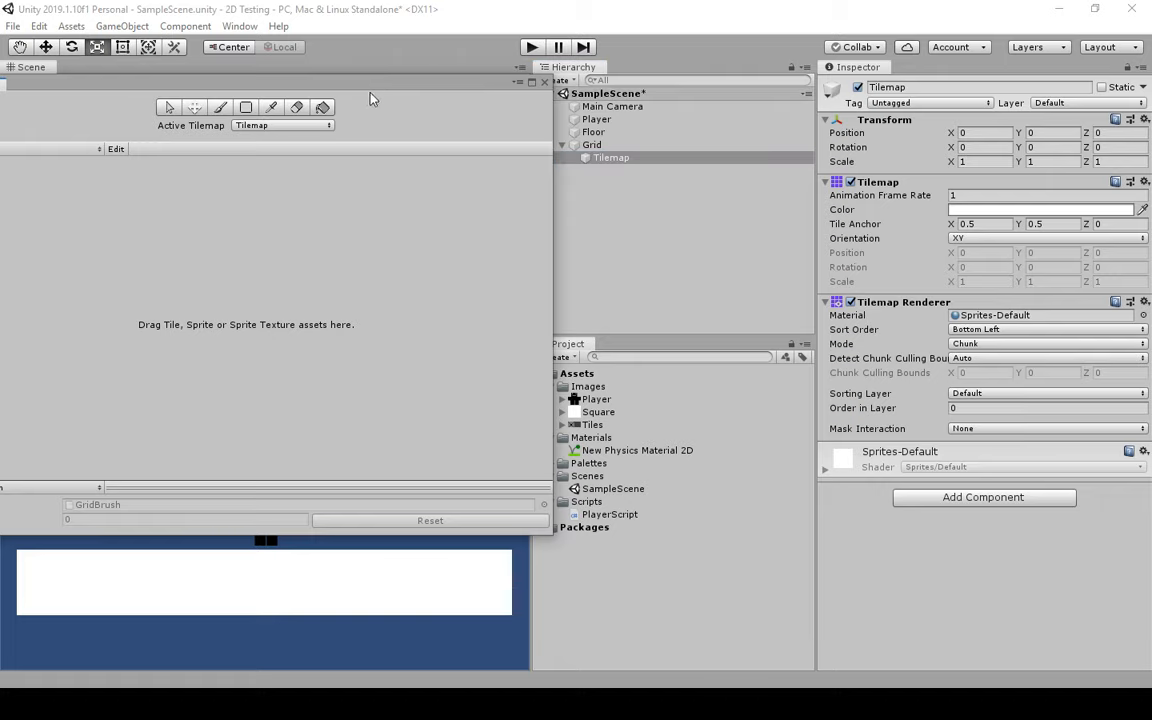
left_click_drag(350, 88, 827, 113)
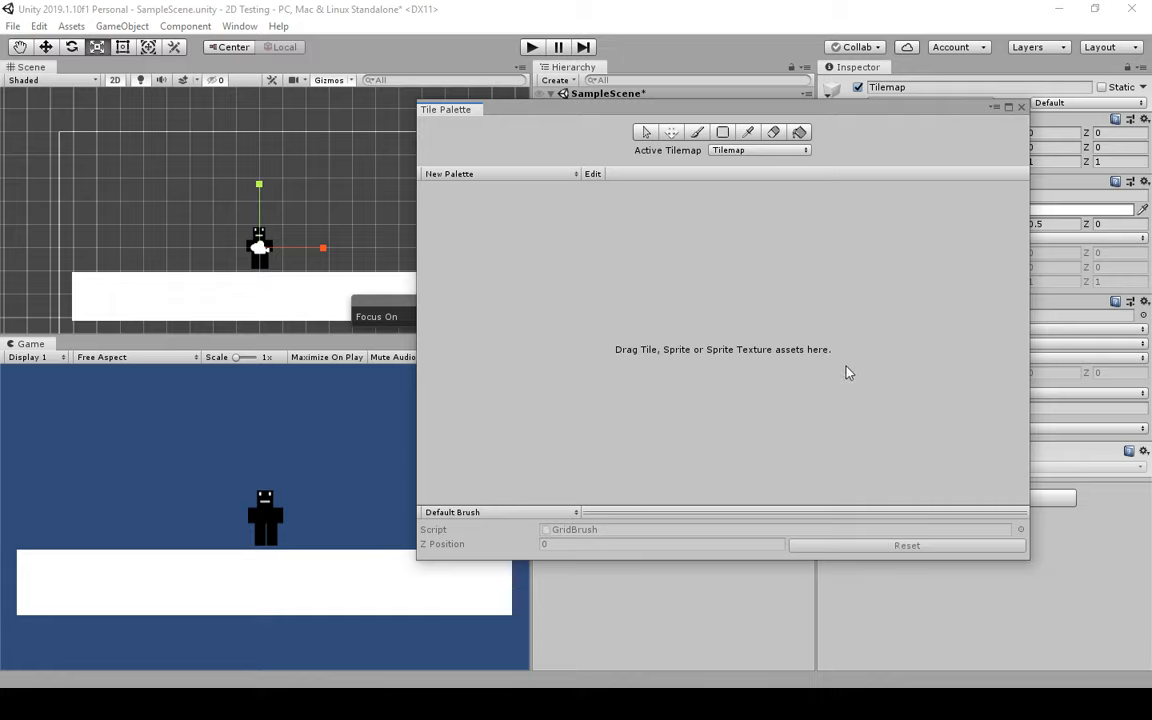
left_click_drag(905, 113, 424, 92)
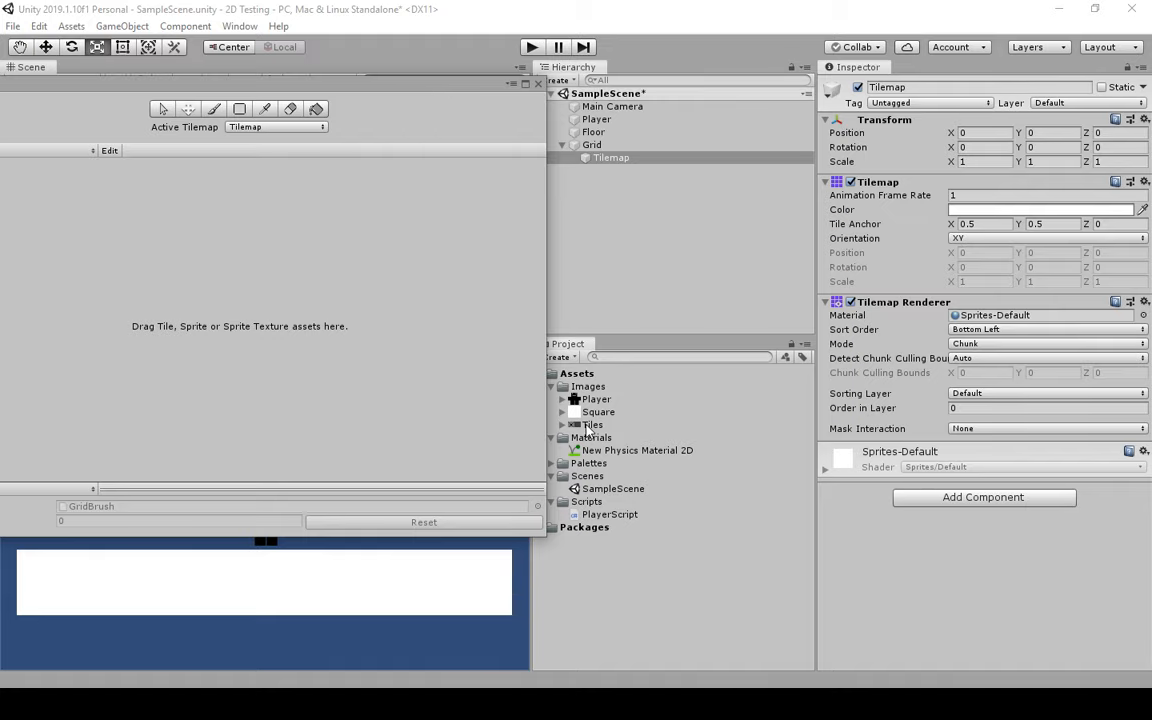
left_click_drag(600, 427, 201, 340)
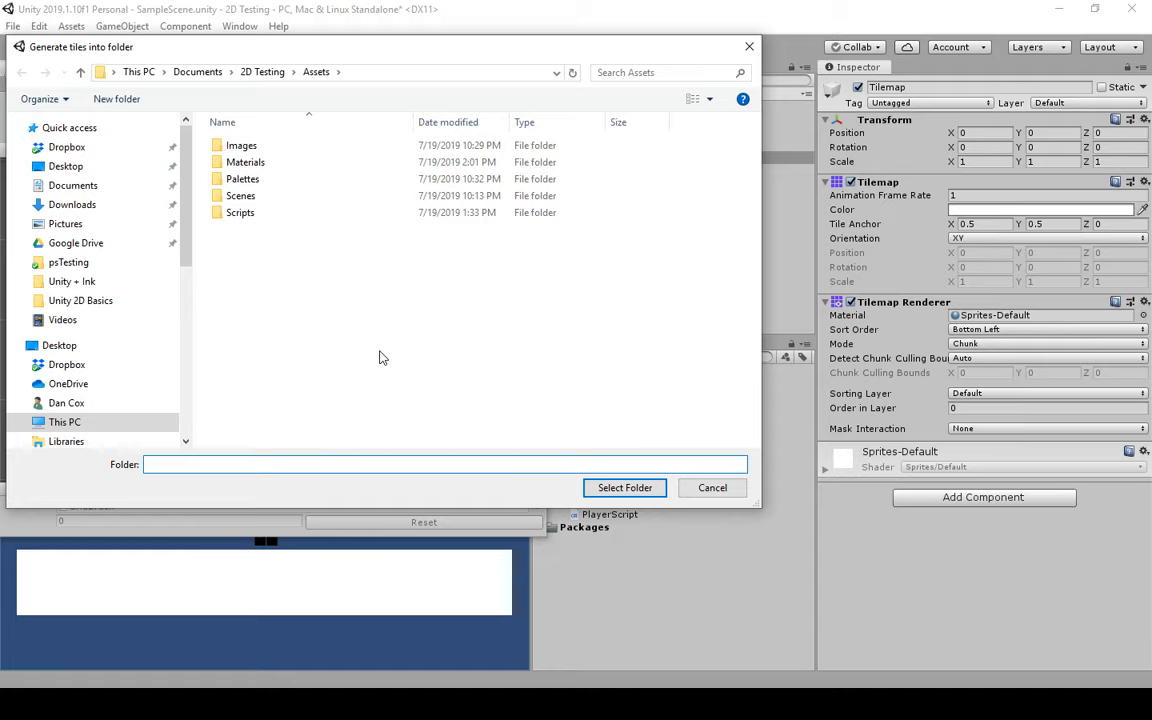
left_click(112, 100)
type("Tiles")
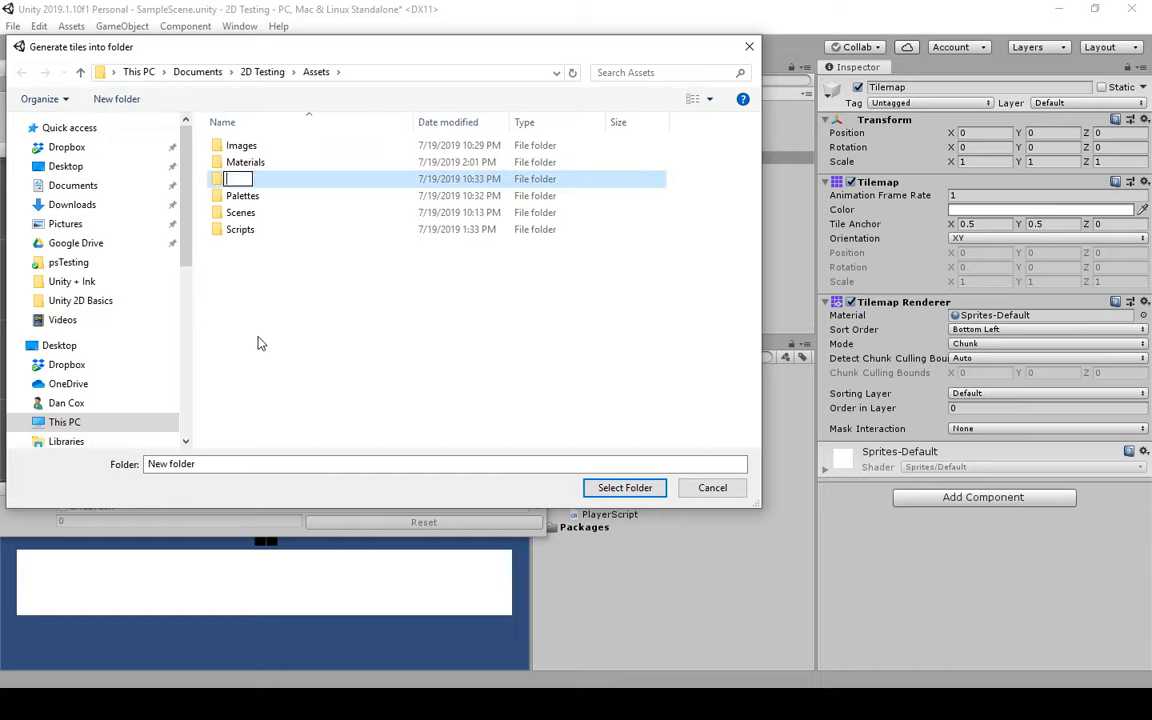
key("Return")
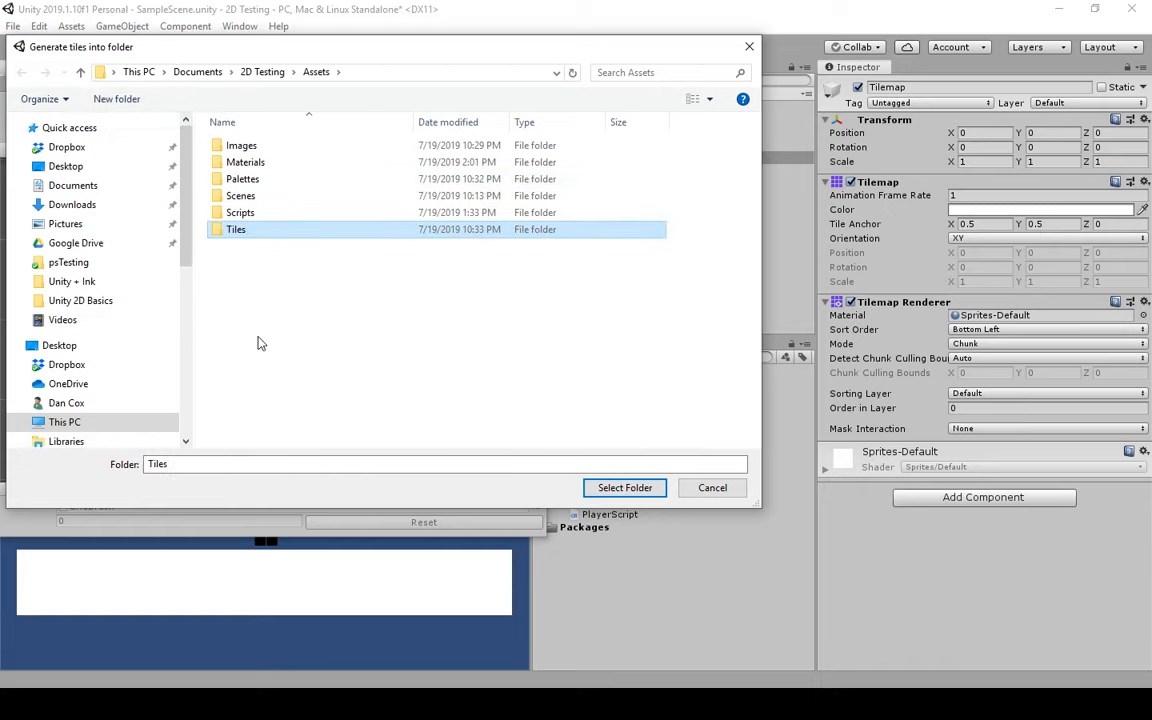
left_click(606, 487)
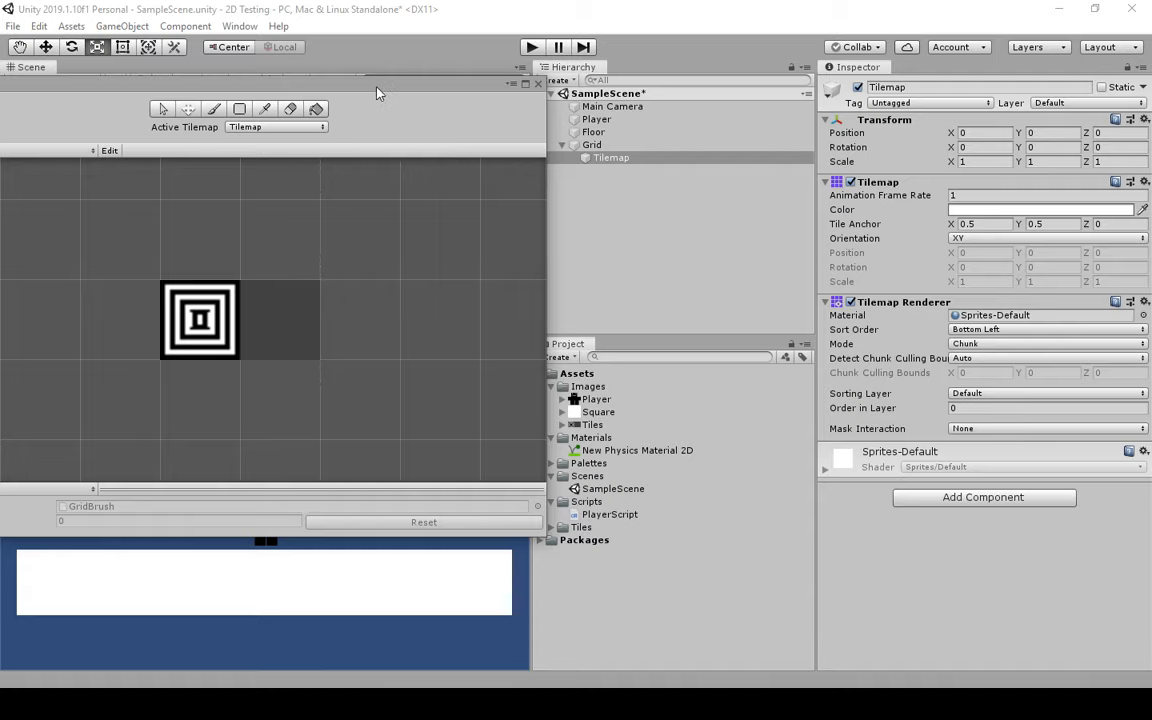
- Paint a six-tile-high column of the concentric-squares tile above each end of the floor with the brush
left_click_drag(360, 82, 985, 136)
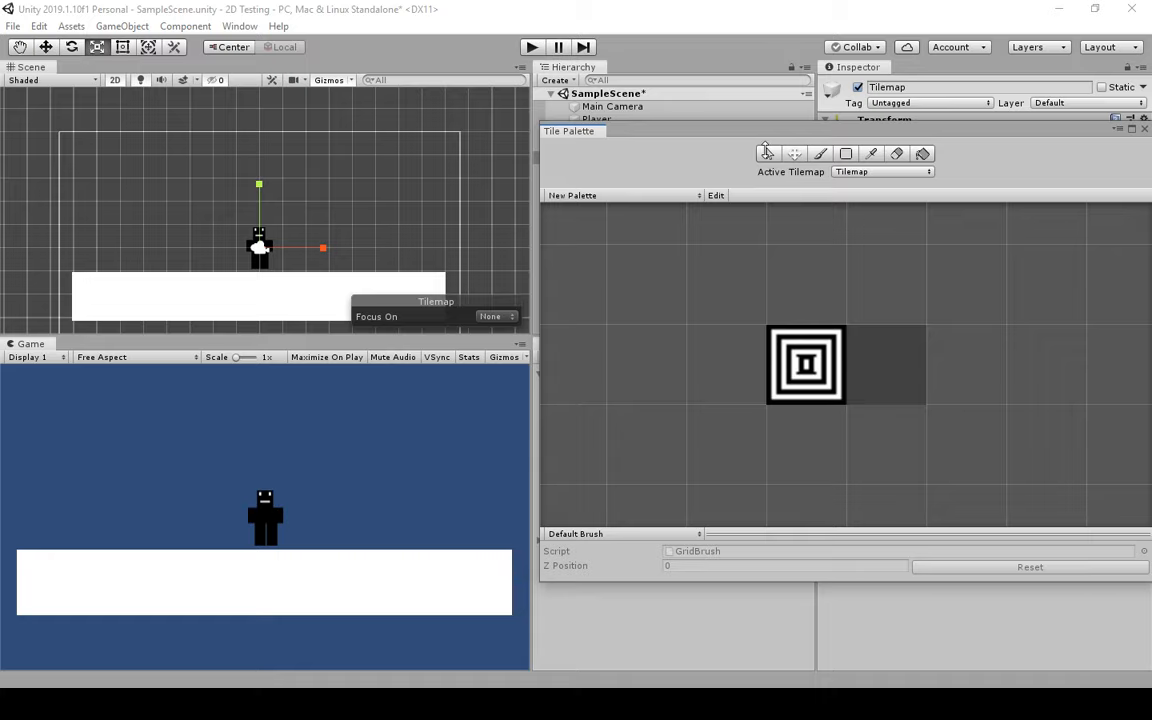
left_click_drag(717, 137, 658, 134)
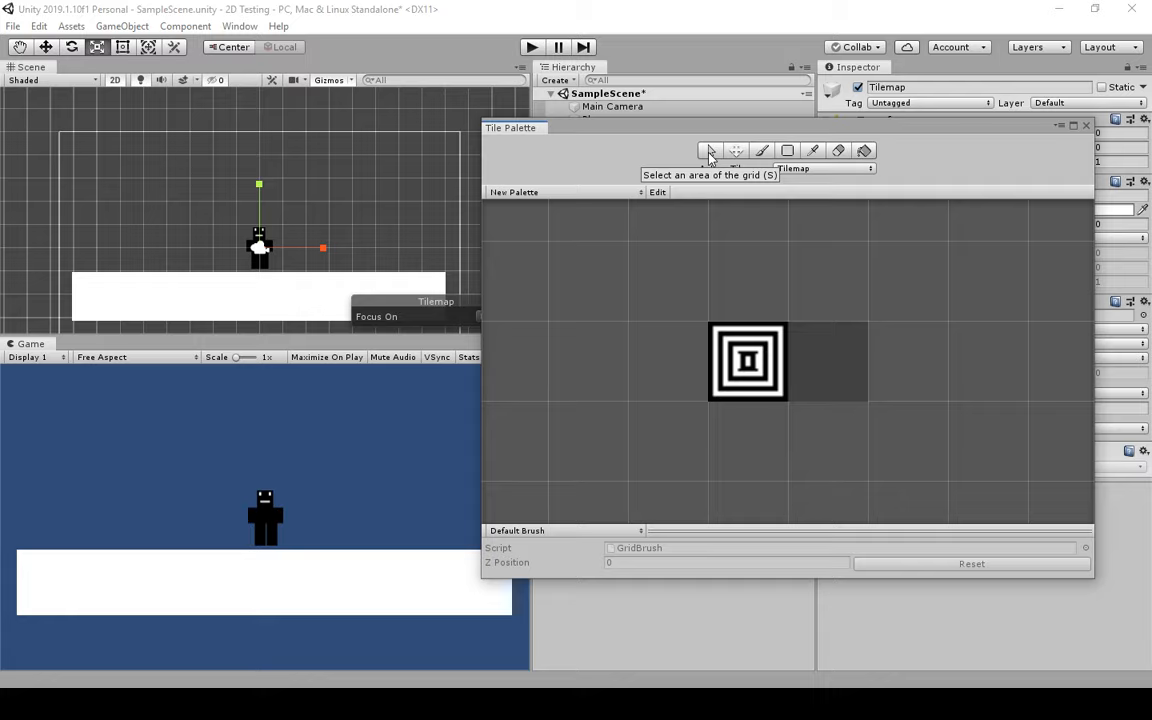
left_click(763, 152)
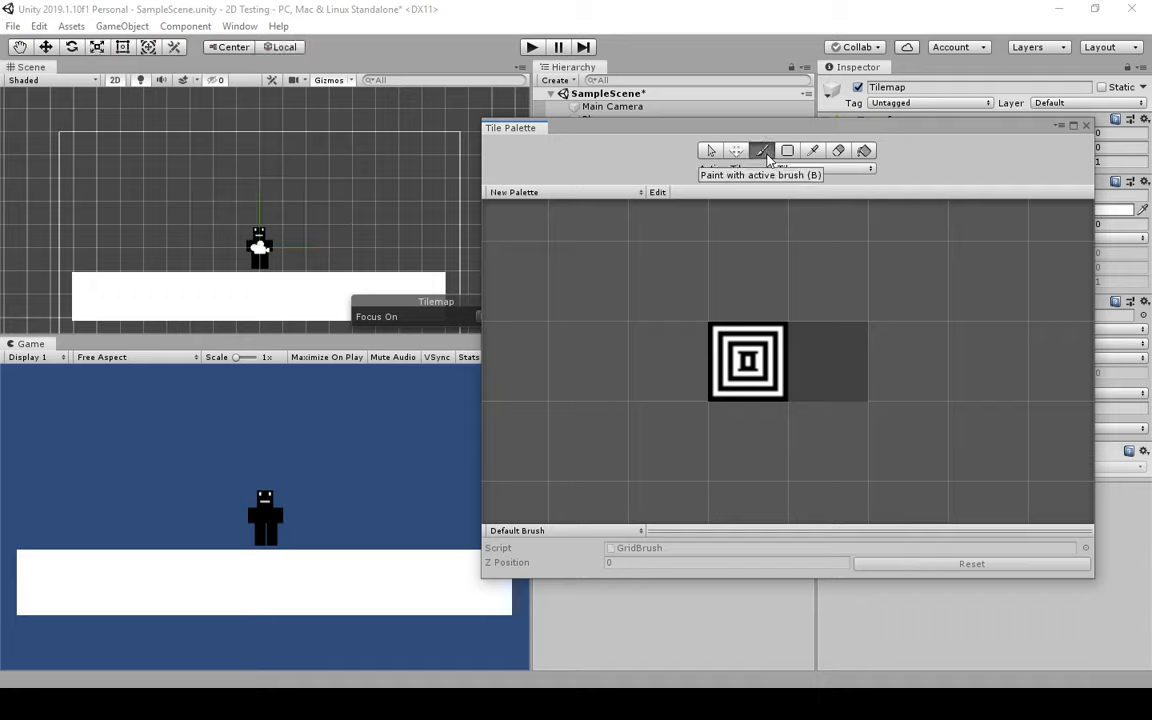
left_click(757, 368)
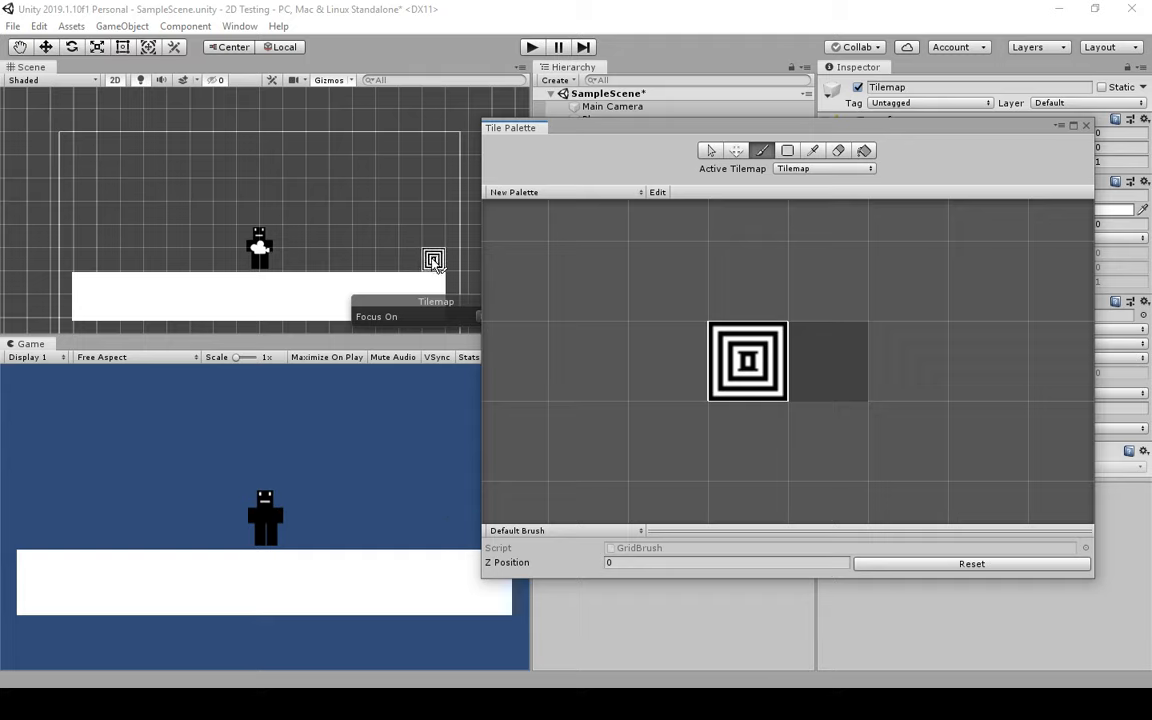
left_click_drag(433, 260, 433, 143)
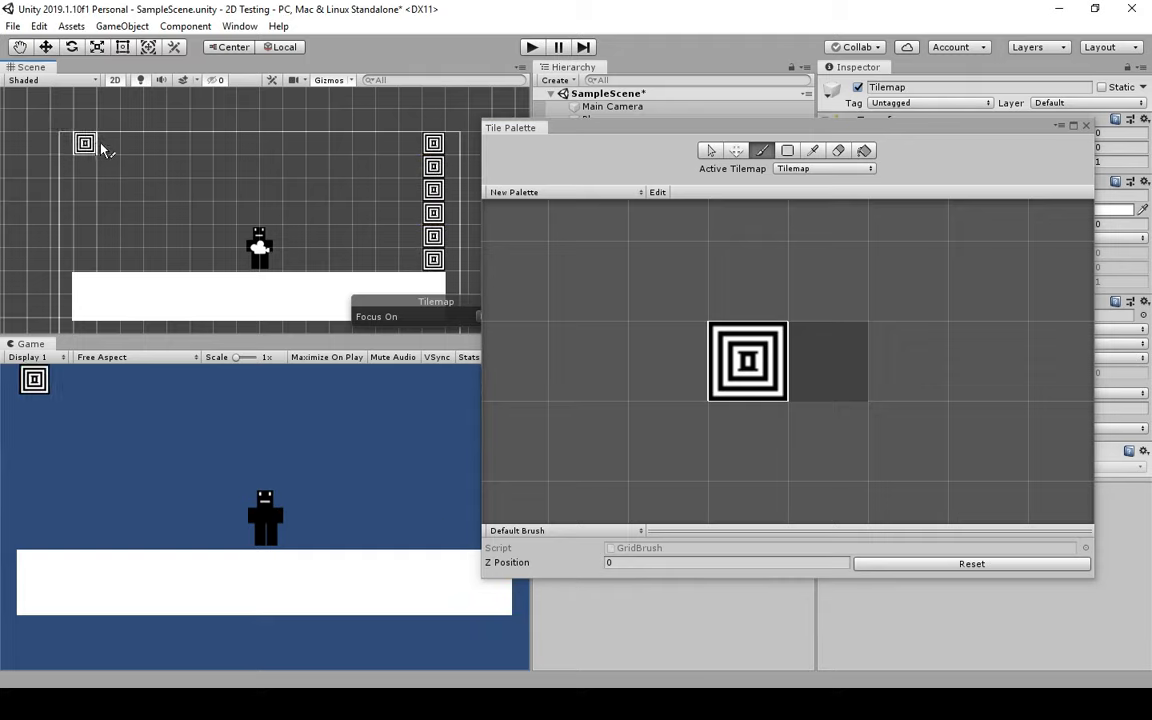
left_click_drag(85, 141, 87, 262)
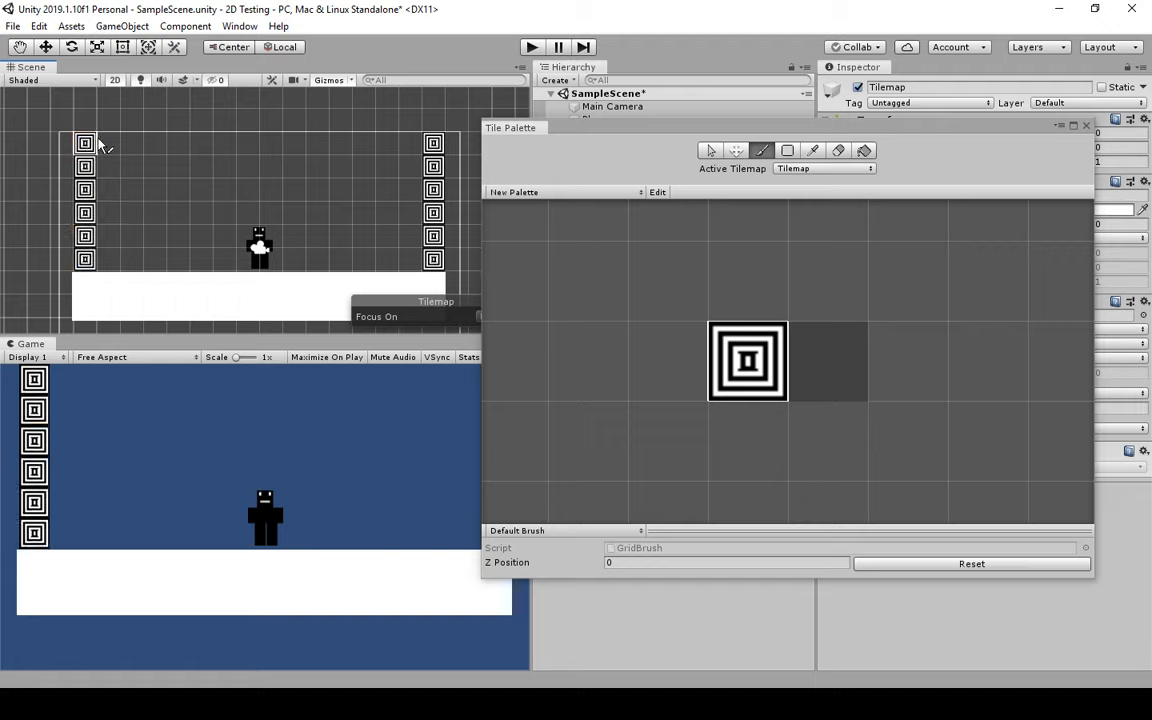
- Paint a second six-tile-high column along the outer side of each wall, and close the Tile Palette
left_click(61, 144)
left_click_drag(61, 144, 63, 258)
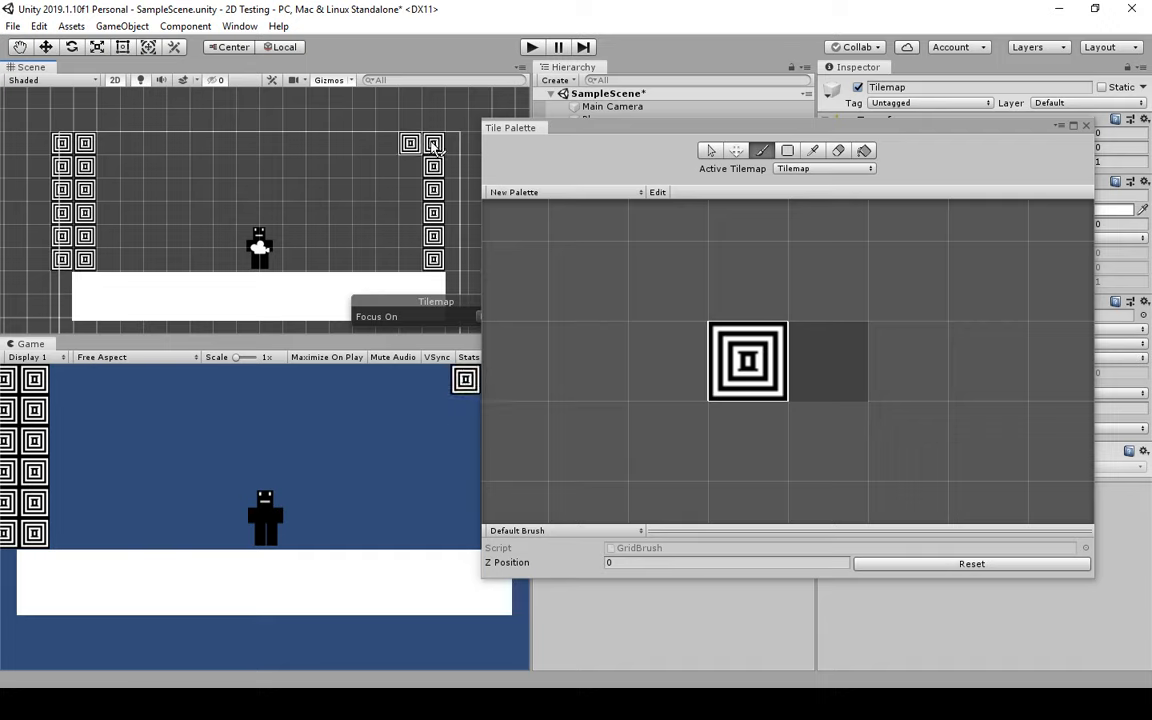
left_click_drag(456, 143, 463, 267)
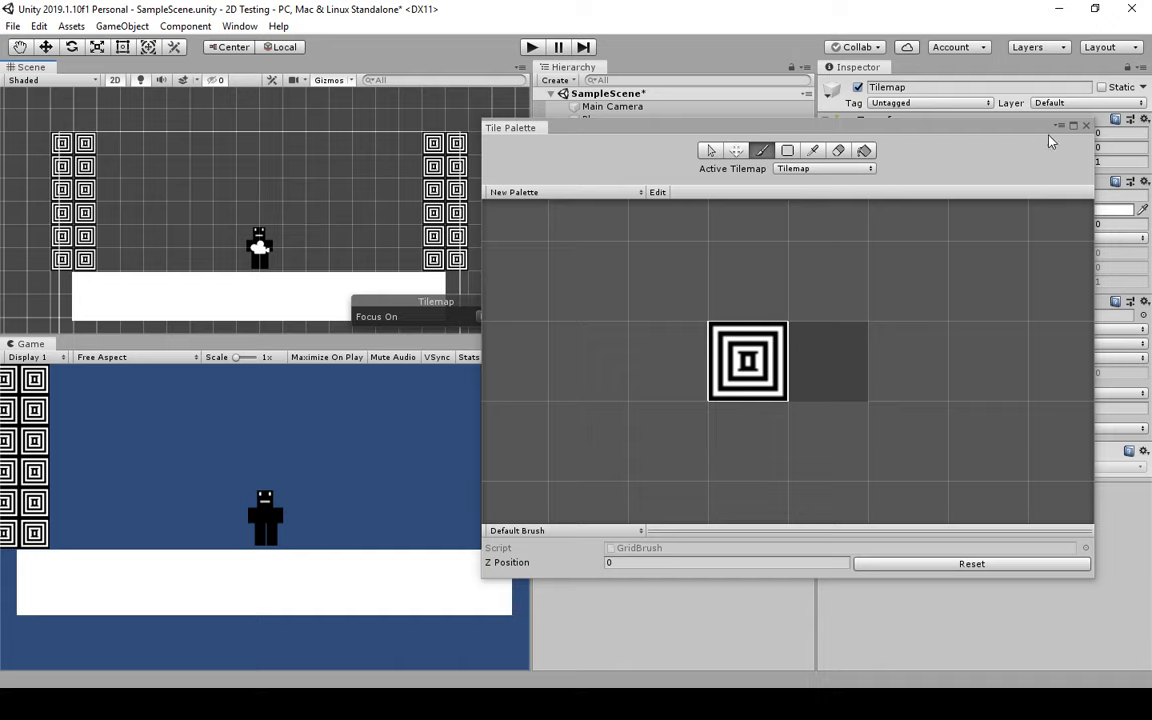
left_click(1086, 126)
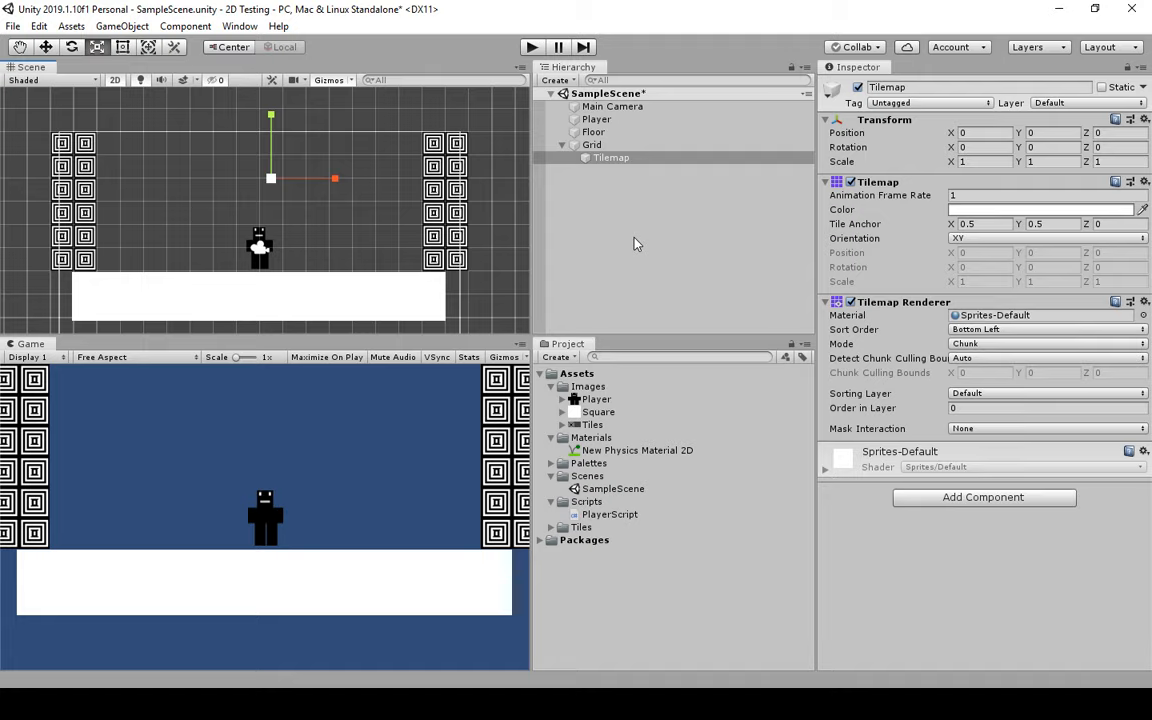
- Play-test the scene by walking the player into the tile walls at both ends of the floor, and stop play mode
left_click(531, 47)
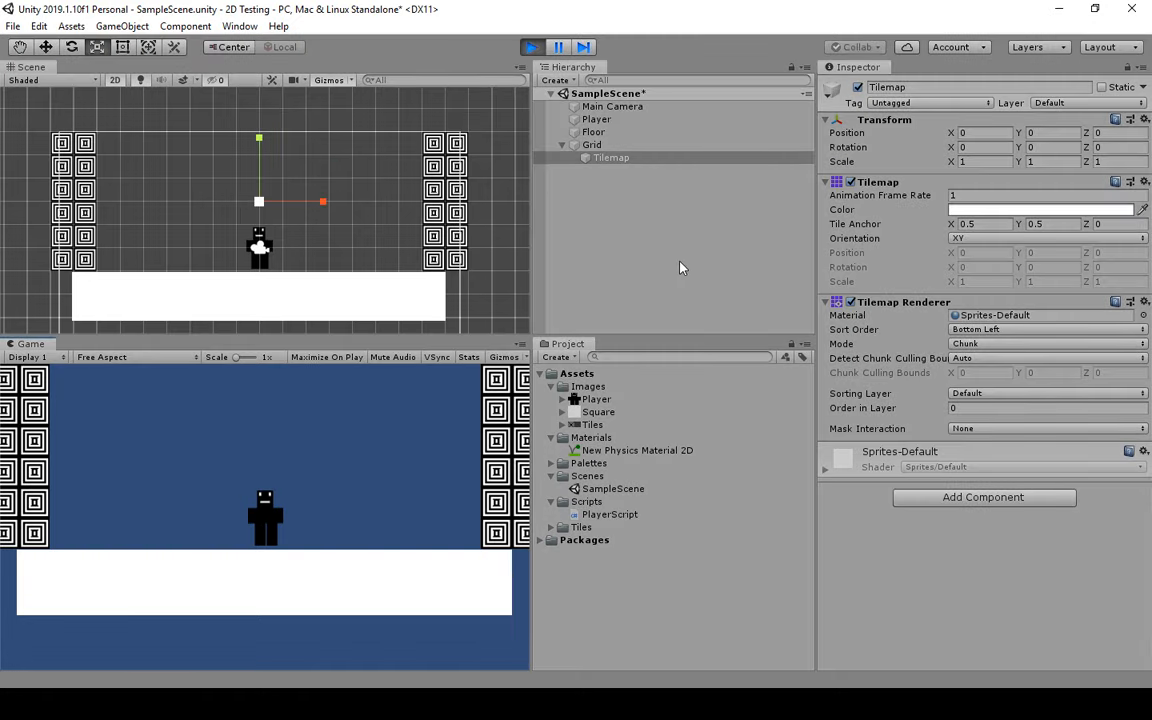
key("d")
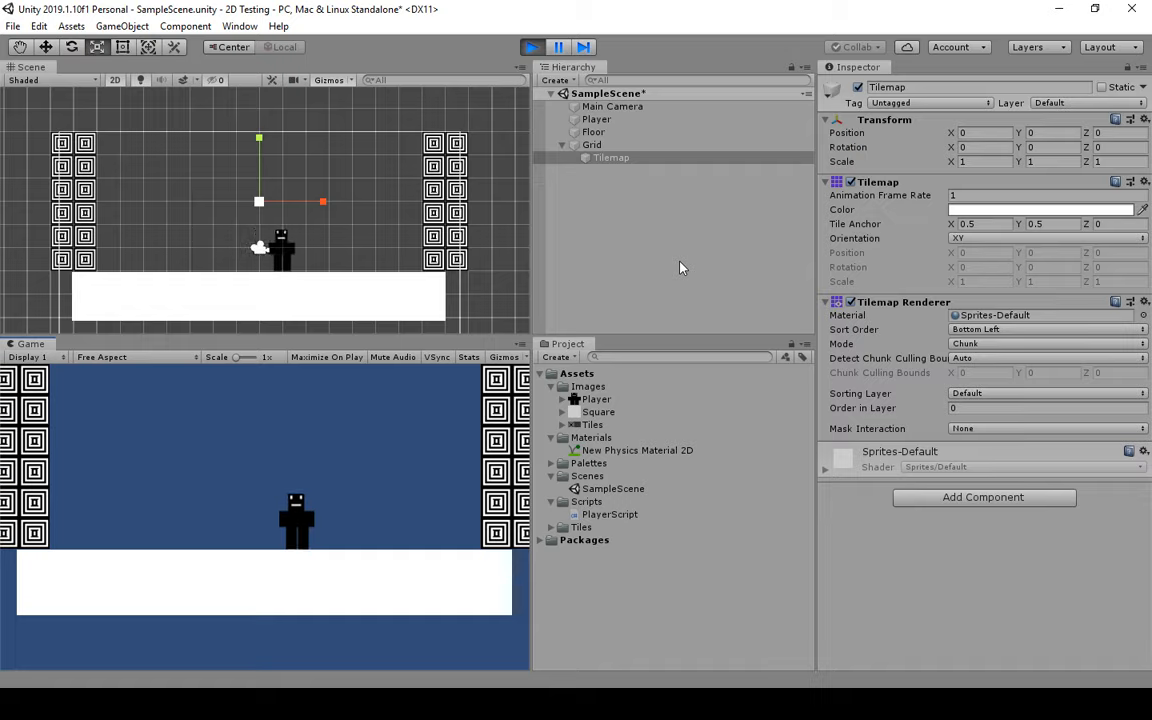
key("a")
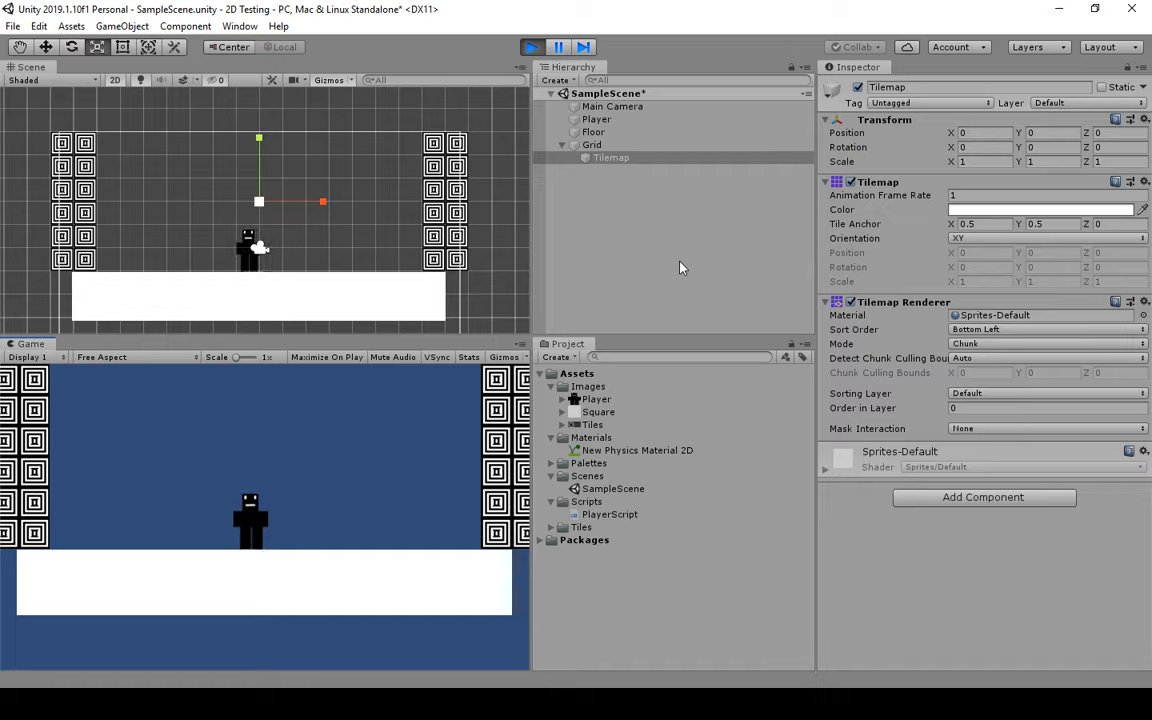
key("d")
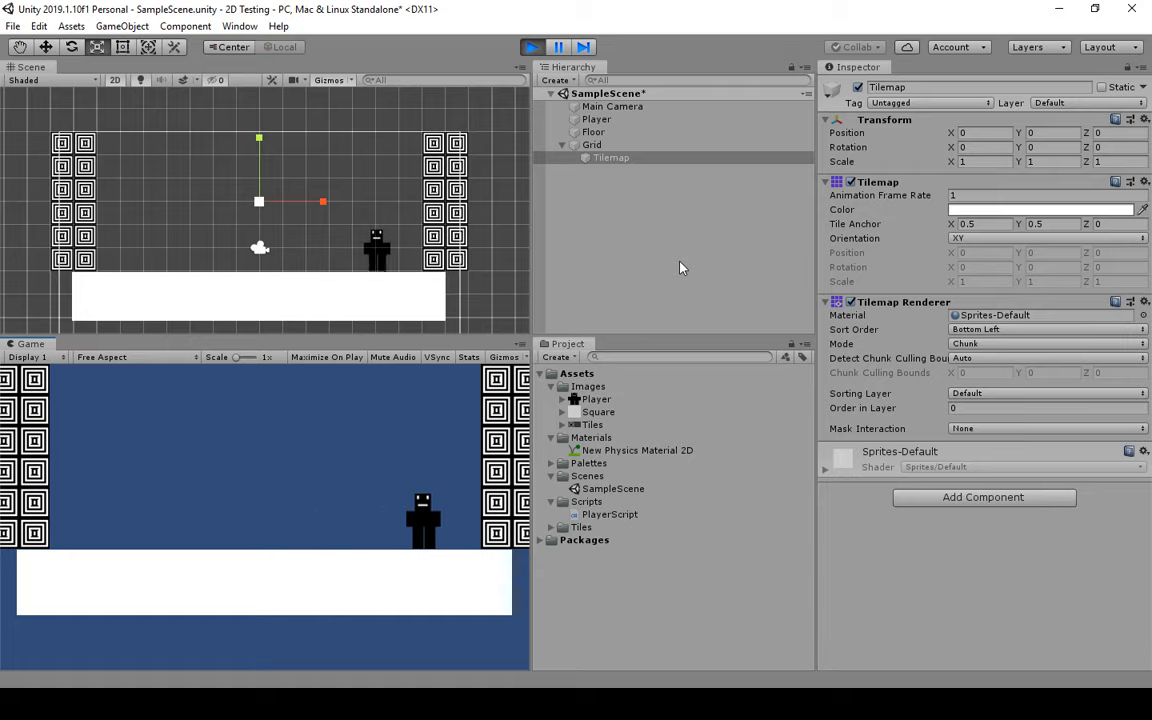
key("a")
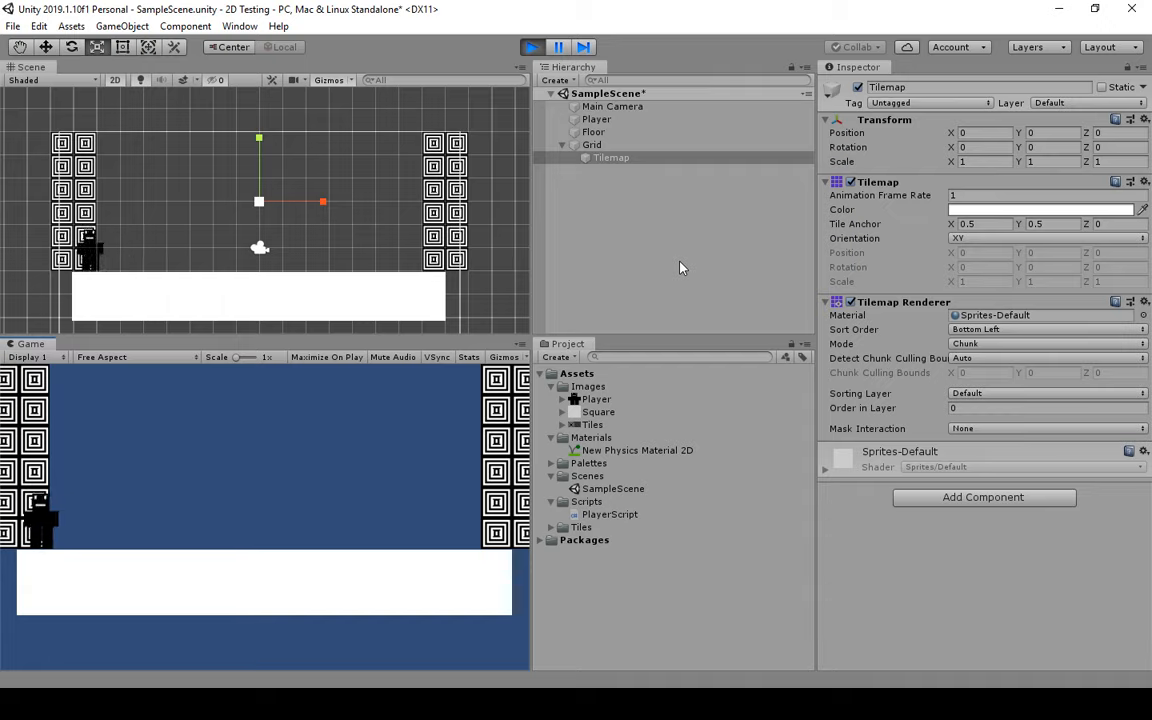
key("d")
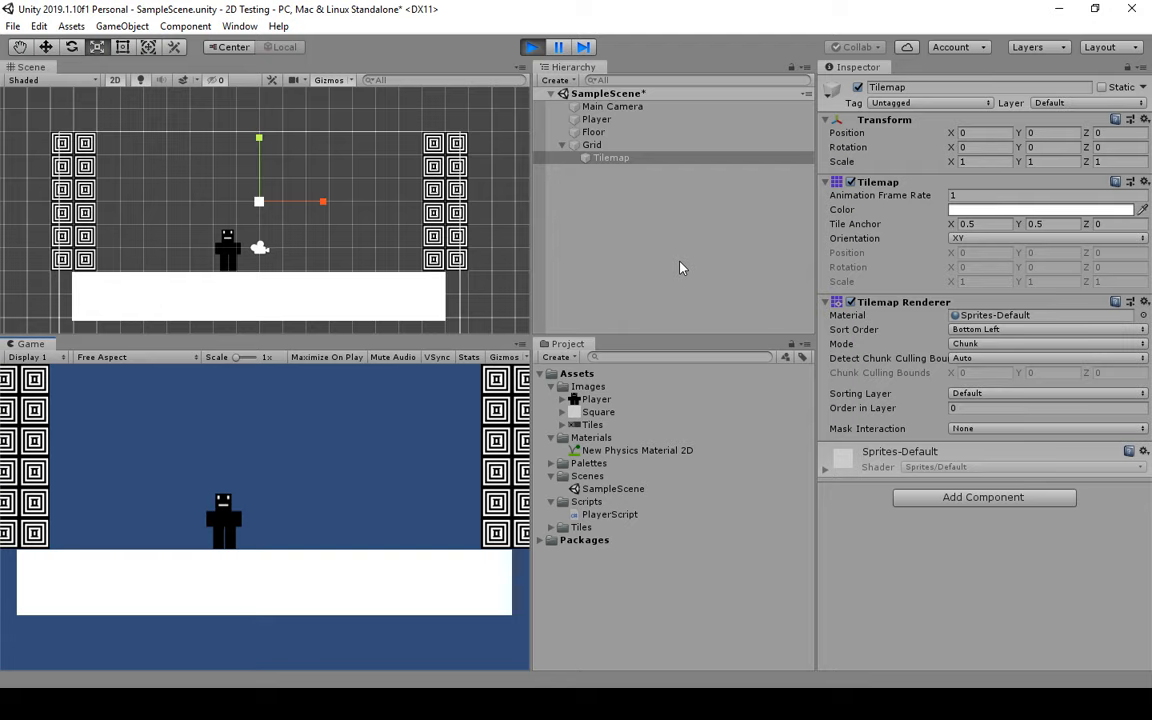
left_click(529, 46)
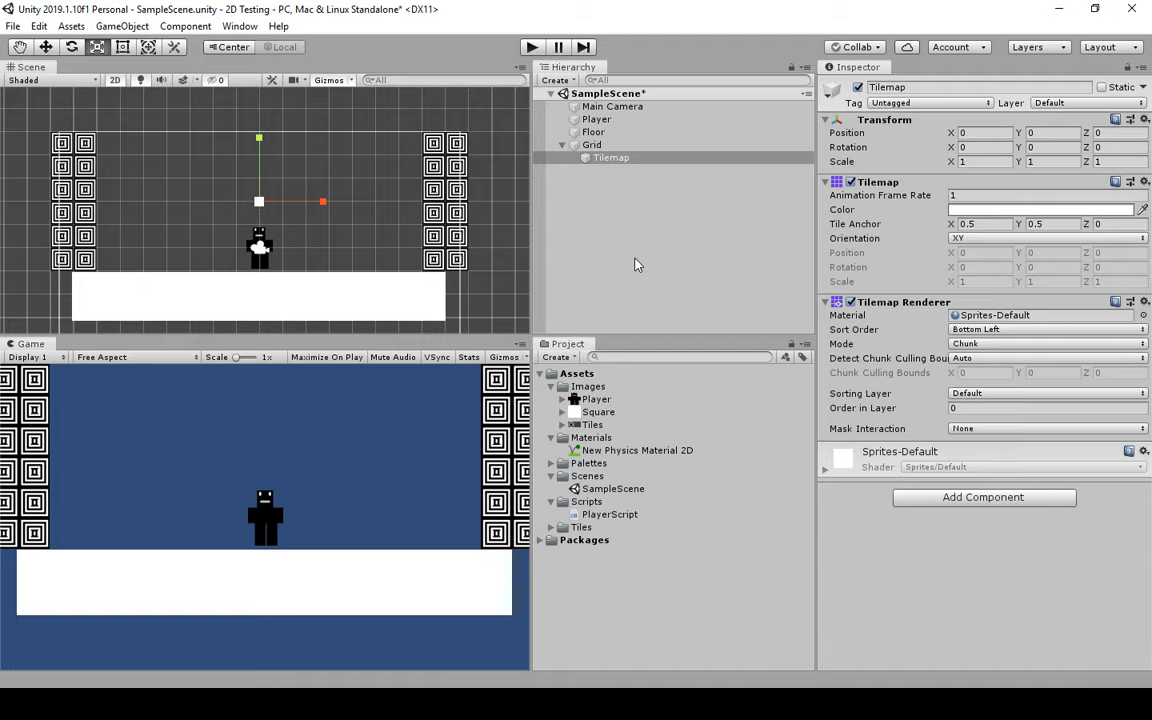
- Add a Tilemap Collider 2D to the Tilemap object and assign New Physics Material 2D as its material
left_click(604, 146)
left_click(612, 158)
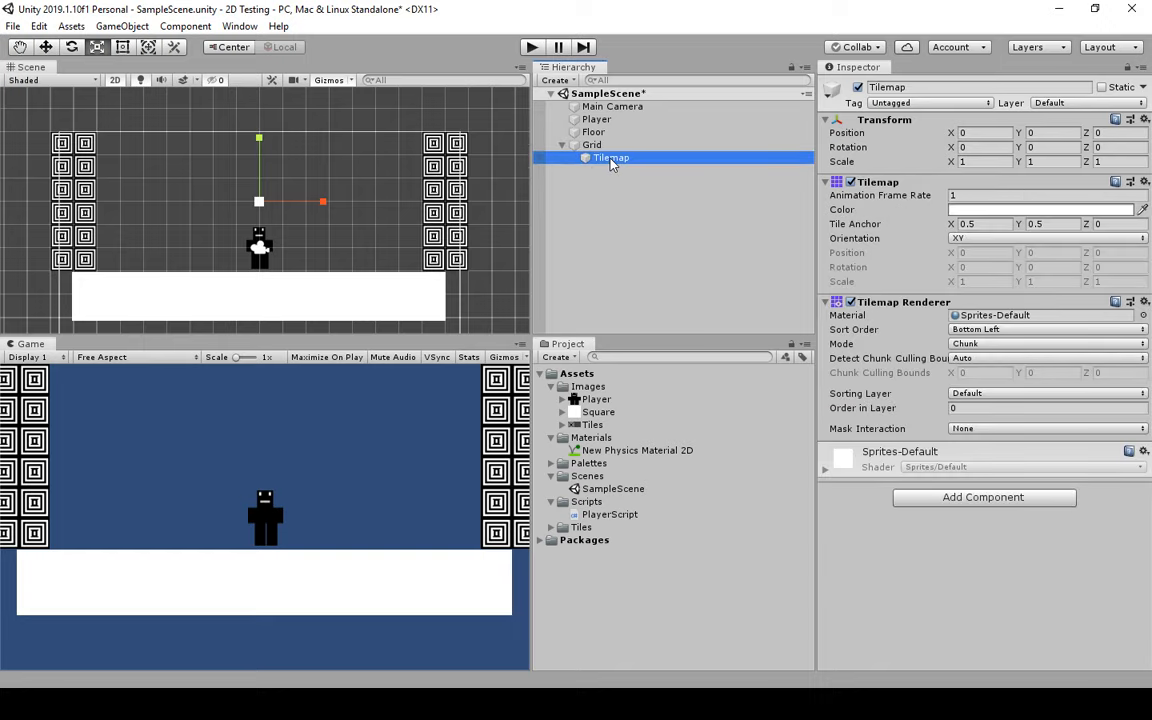
left_click(948, 497)
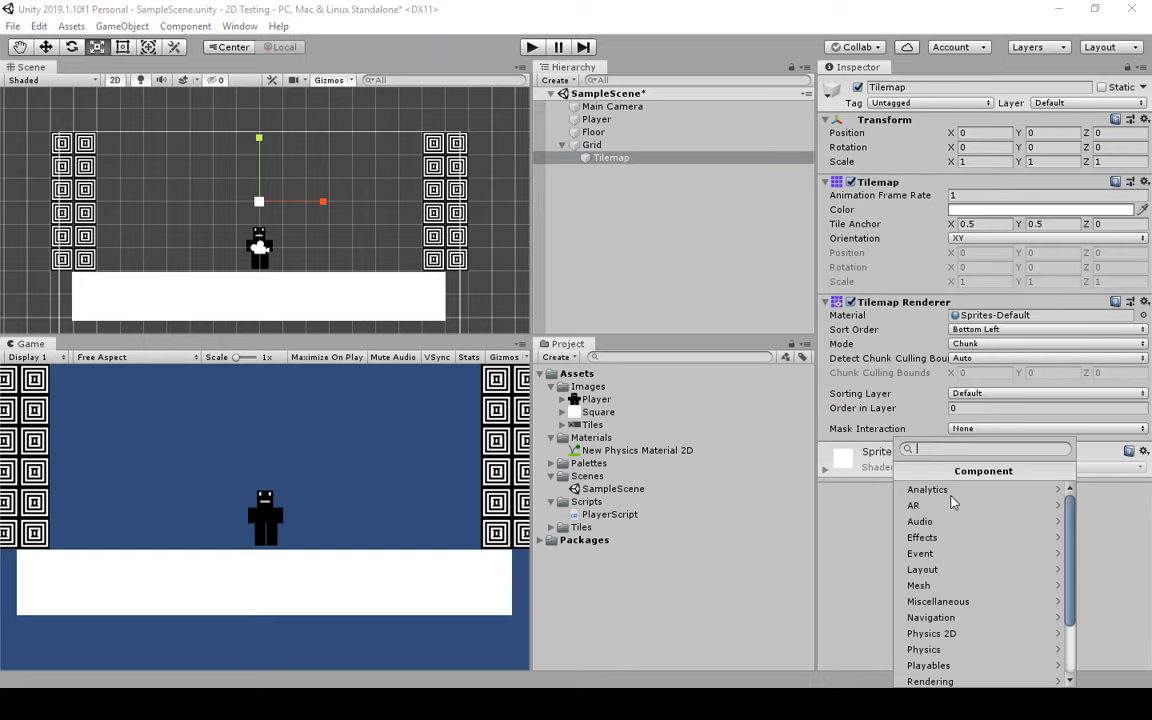
scroll(968, 517, "down", 3)
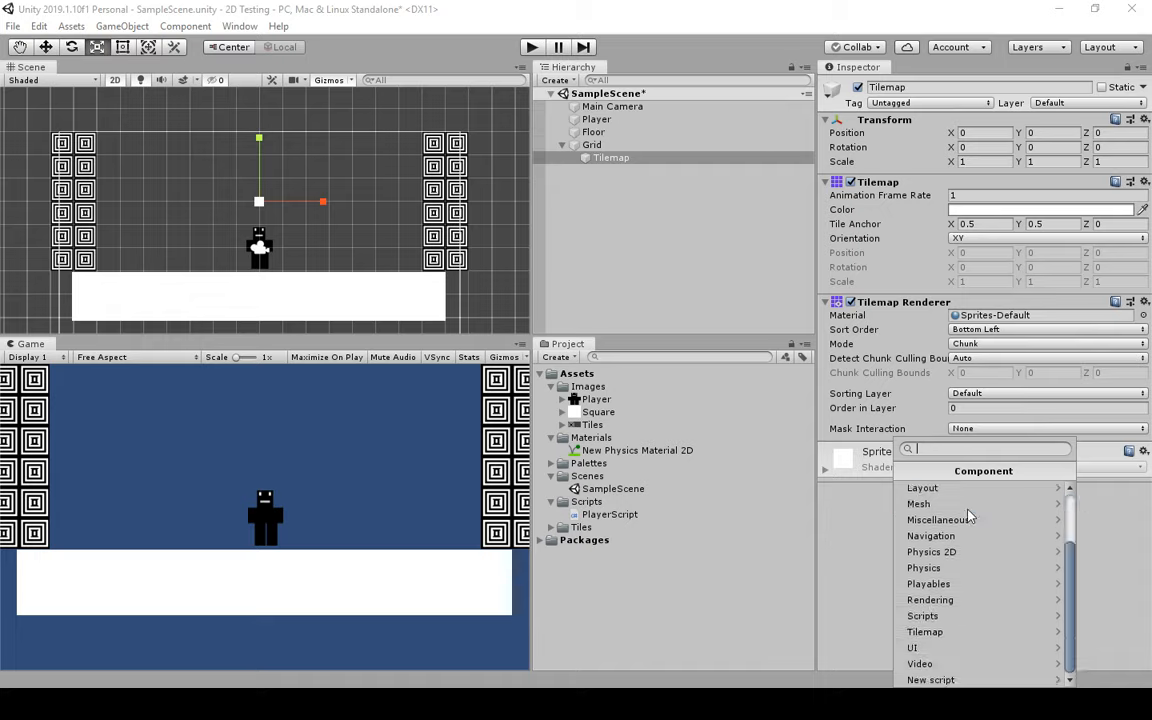
left_click(935, 640)
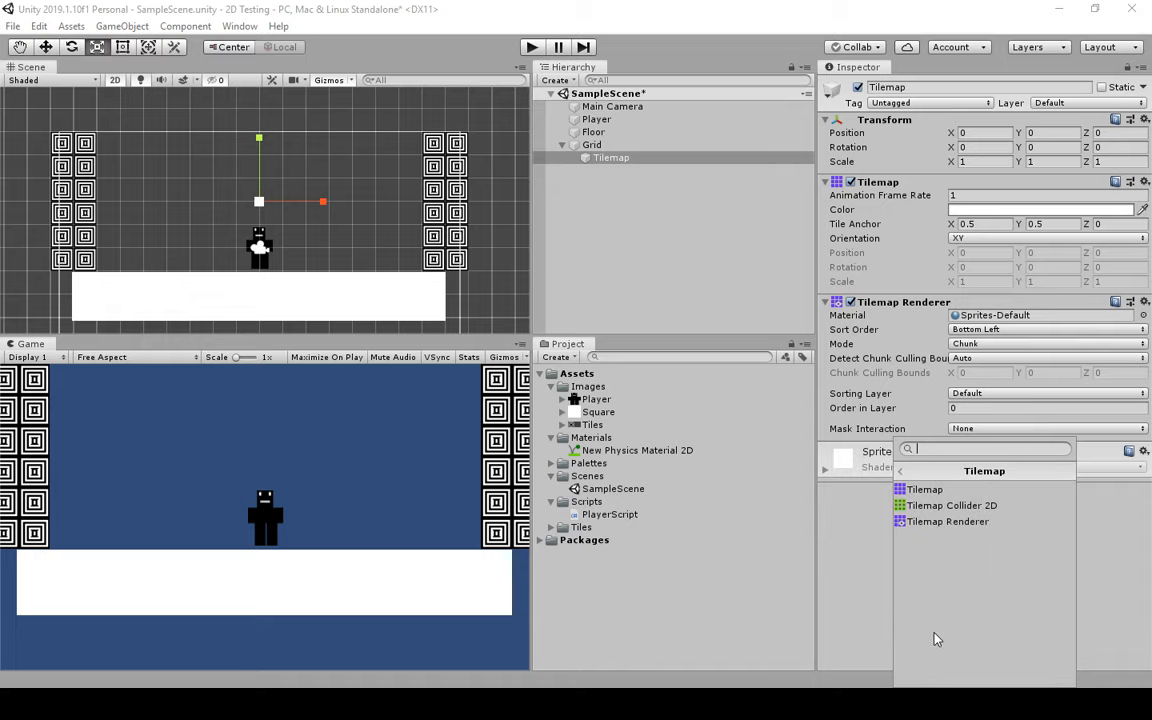
left_click(982, 506)
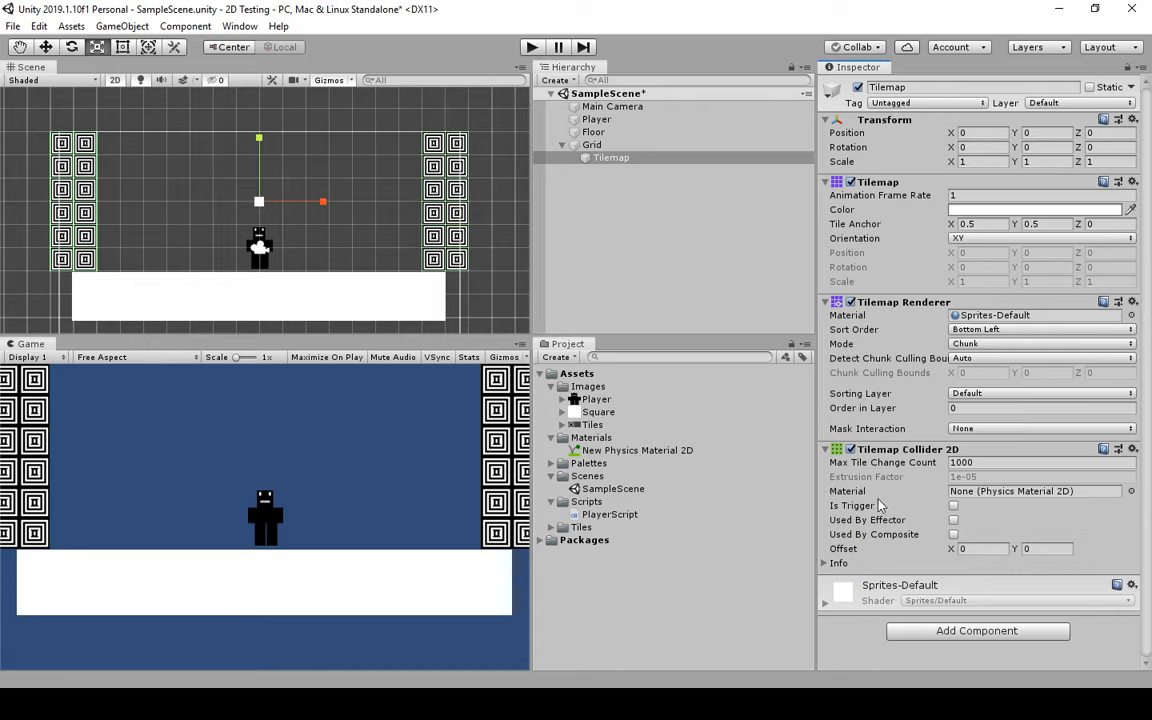
left_click_drag(634, 452, 1008, 499)
- Run the game again, walk the player back and forth between both walls to test their collision, and stop play mode
left_click(532, 48)
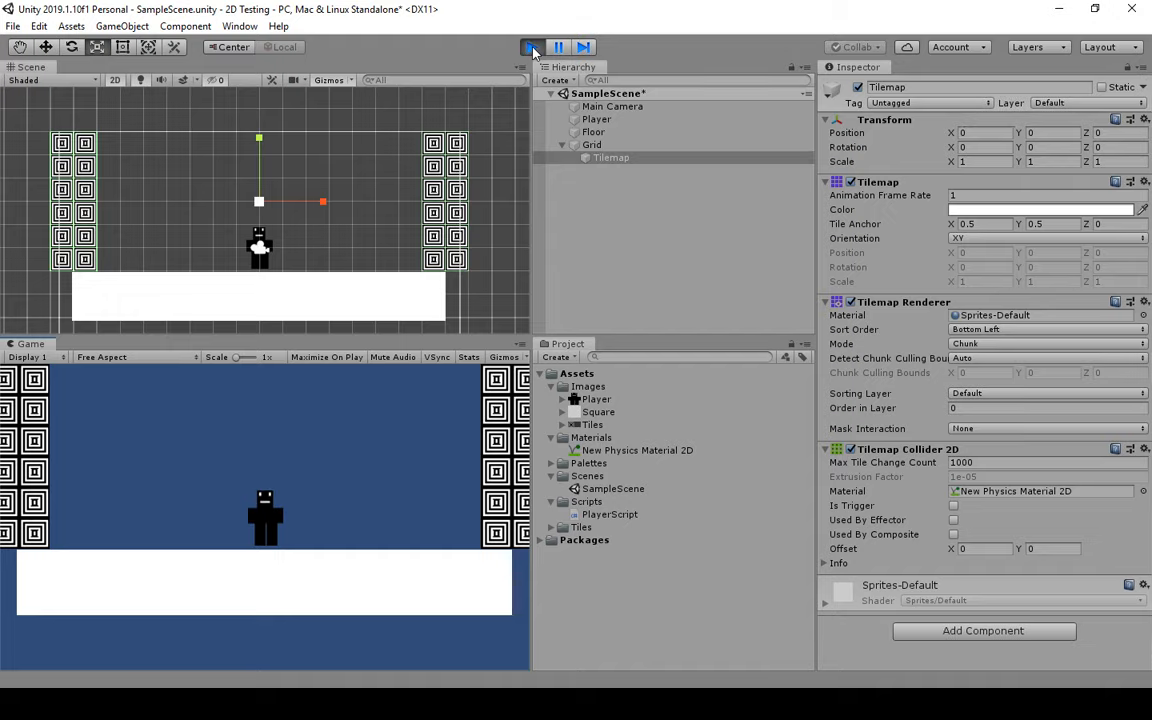
key("Right")
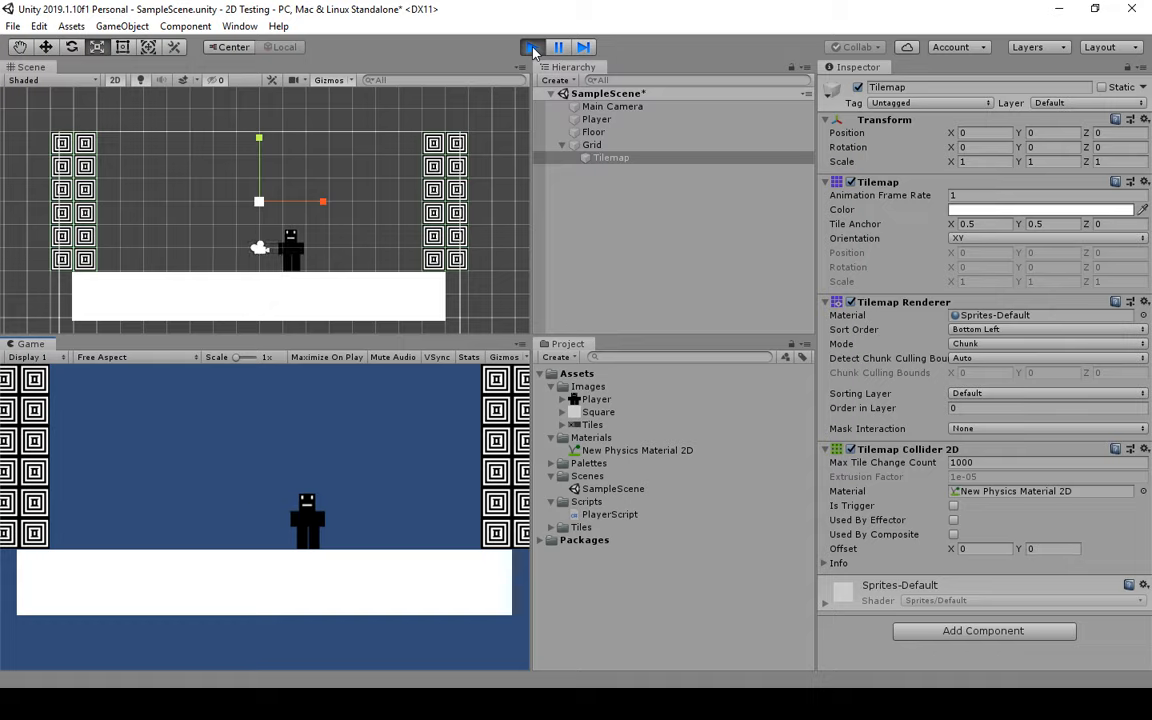
key("Right")
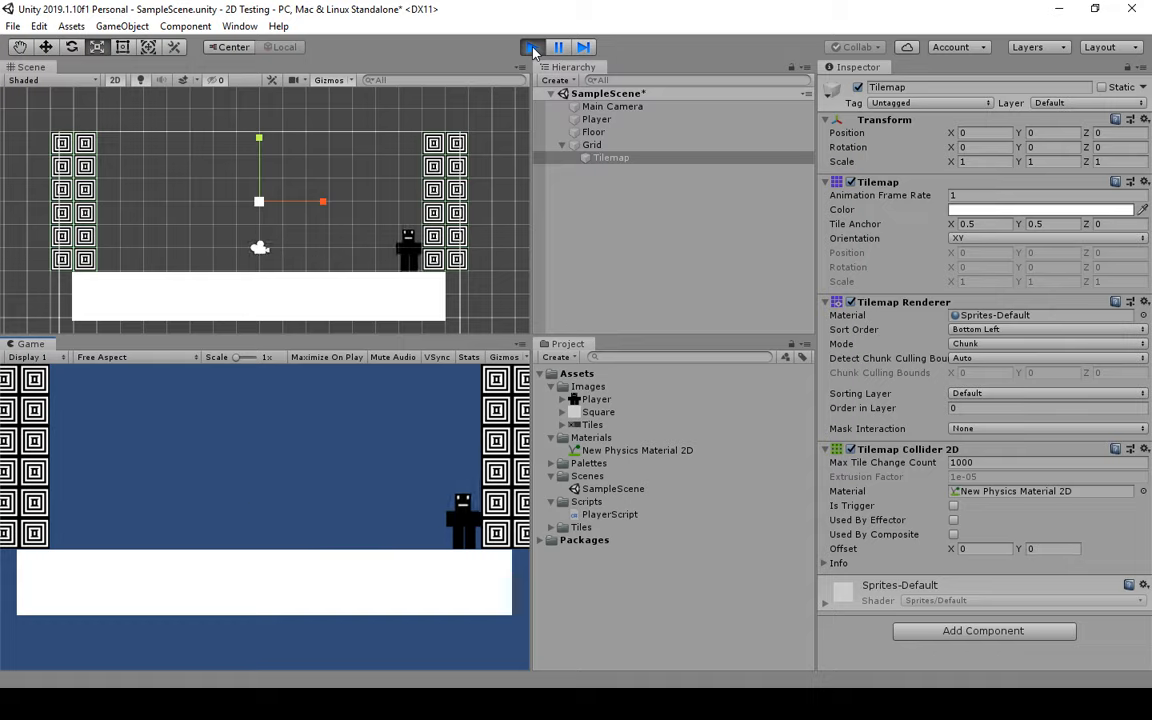
key("Left")
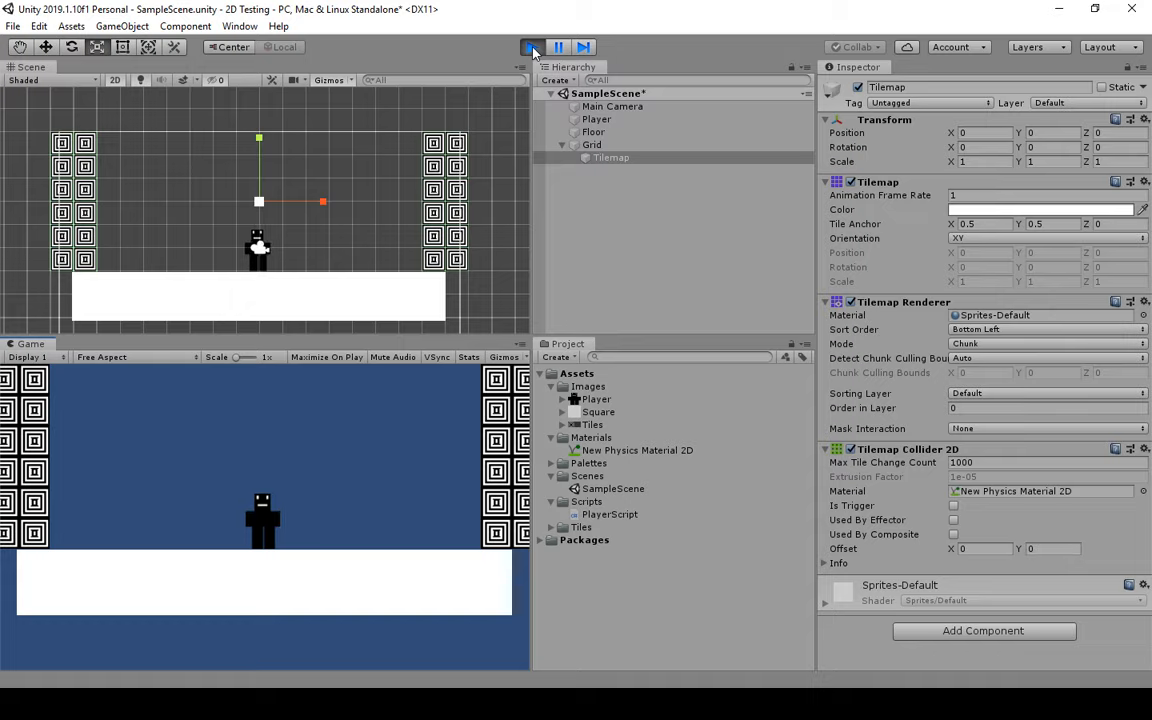
key("Left")
key("Right")
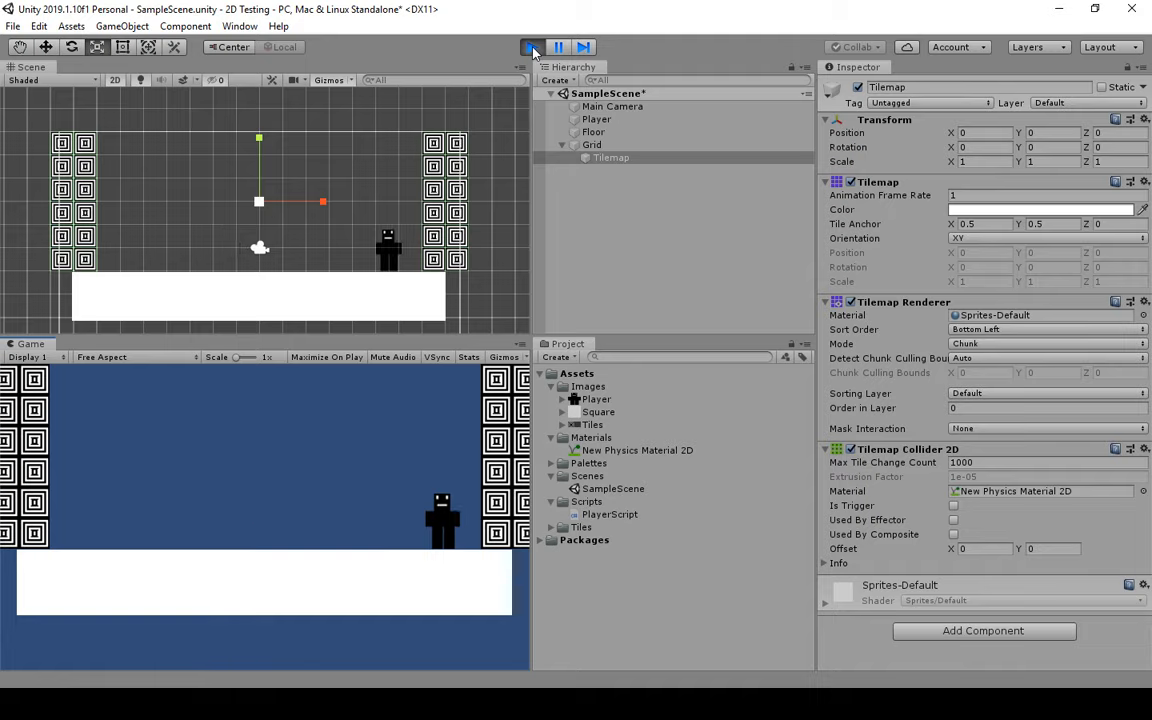
key("Left")
key("Left")
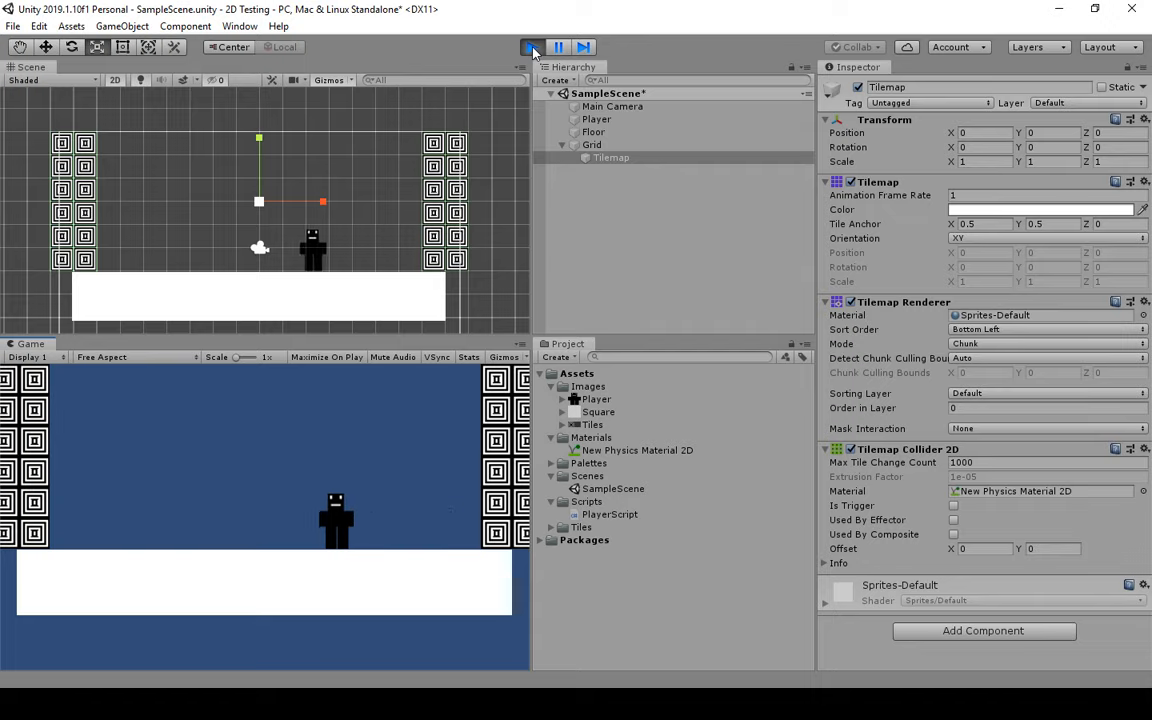
key("Right")
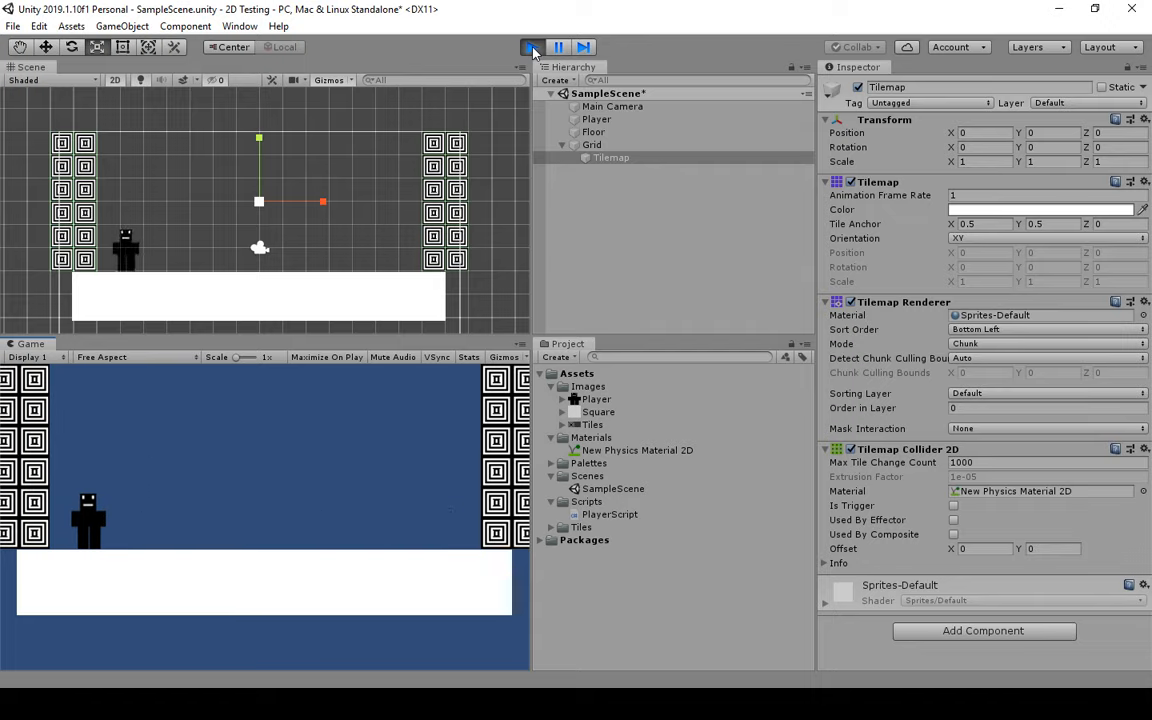
left_click(532, 47)
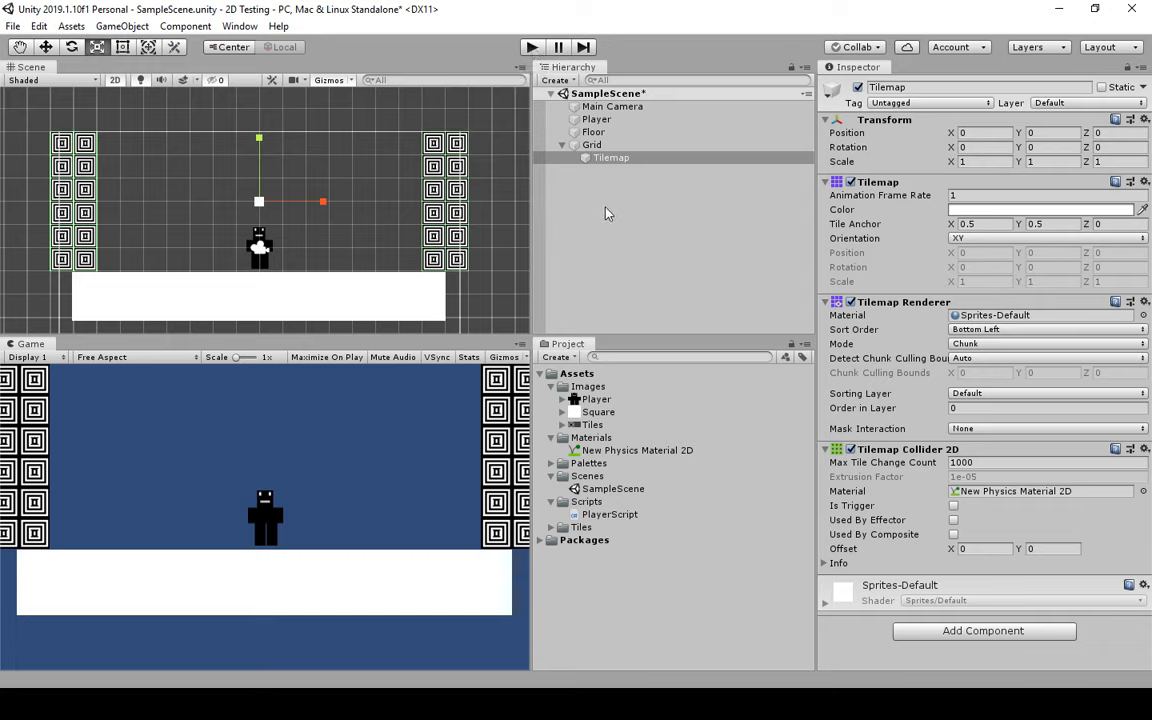
- Delete the white Floor object from the scene
left_click(596, 133)
right_click(596, 136)
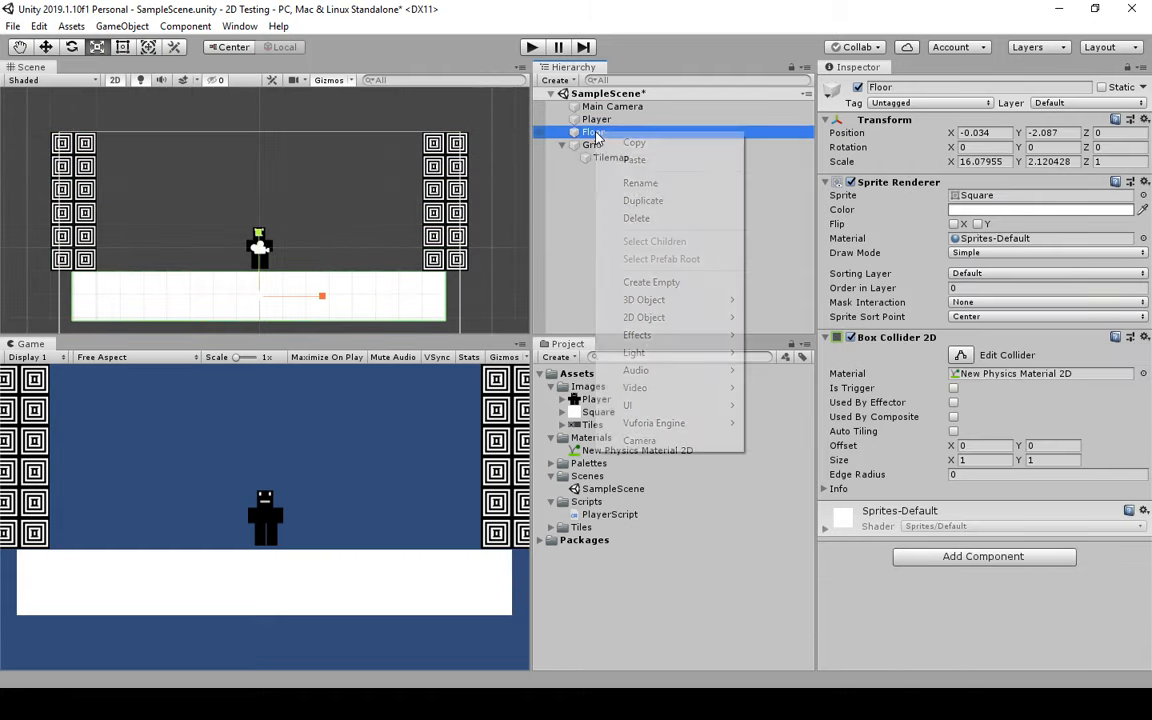
left_click(627, 219)
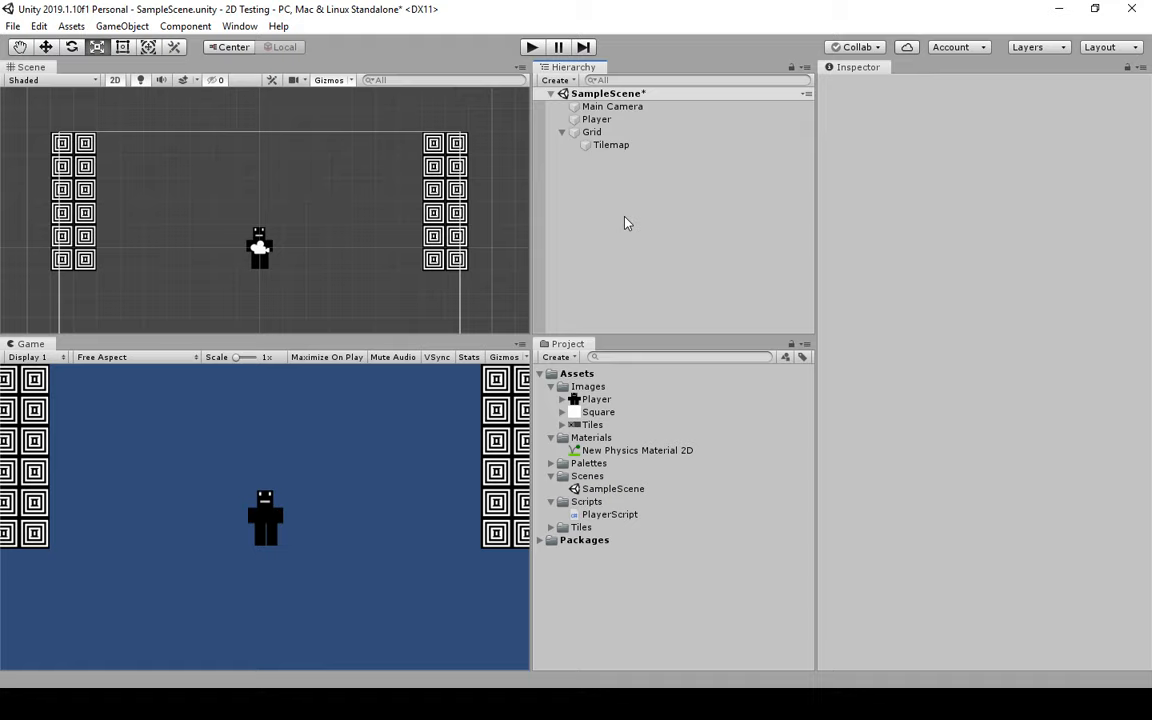
- Rename the Tilemap object that holds the wall tiles as Walls
left_click(614, 146)
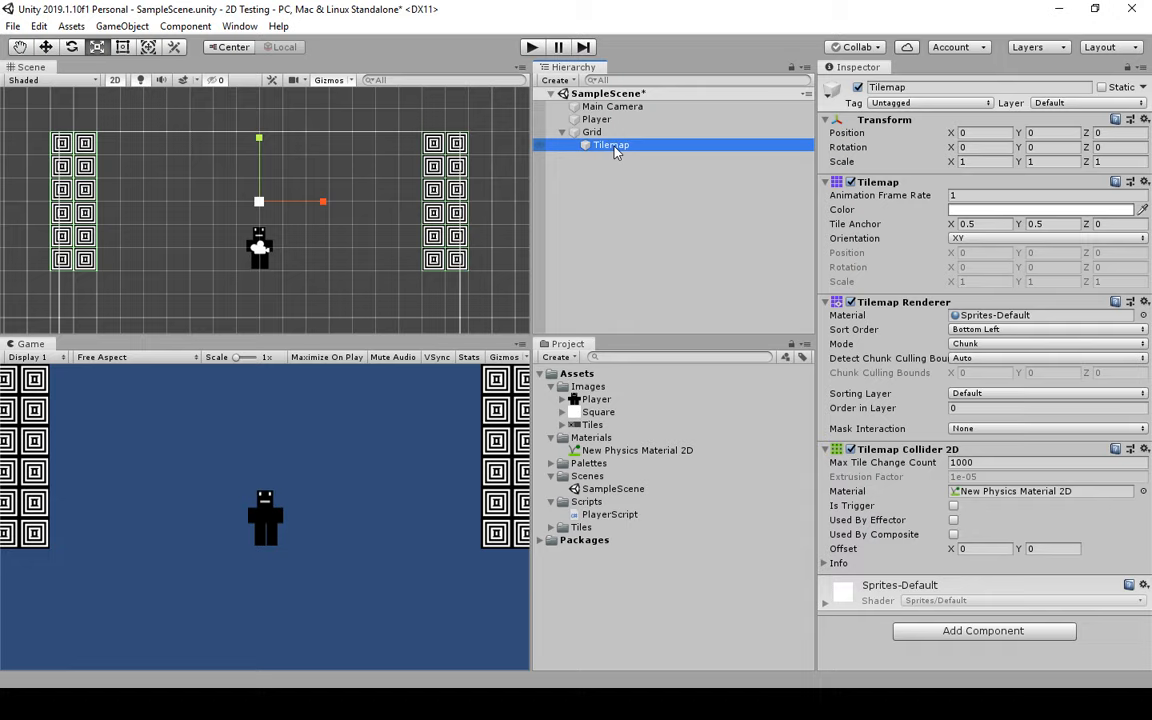
left_click(954, 87)
type("Walls")
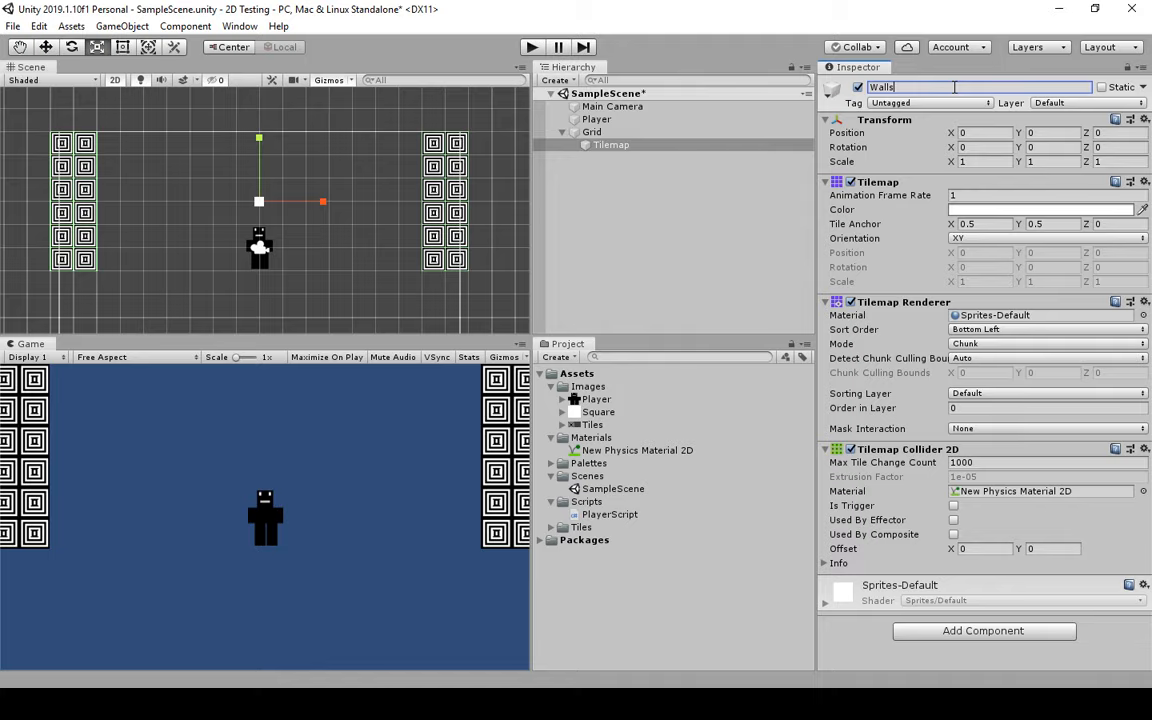
key("Return")
left_click(563, 203)
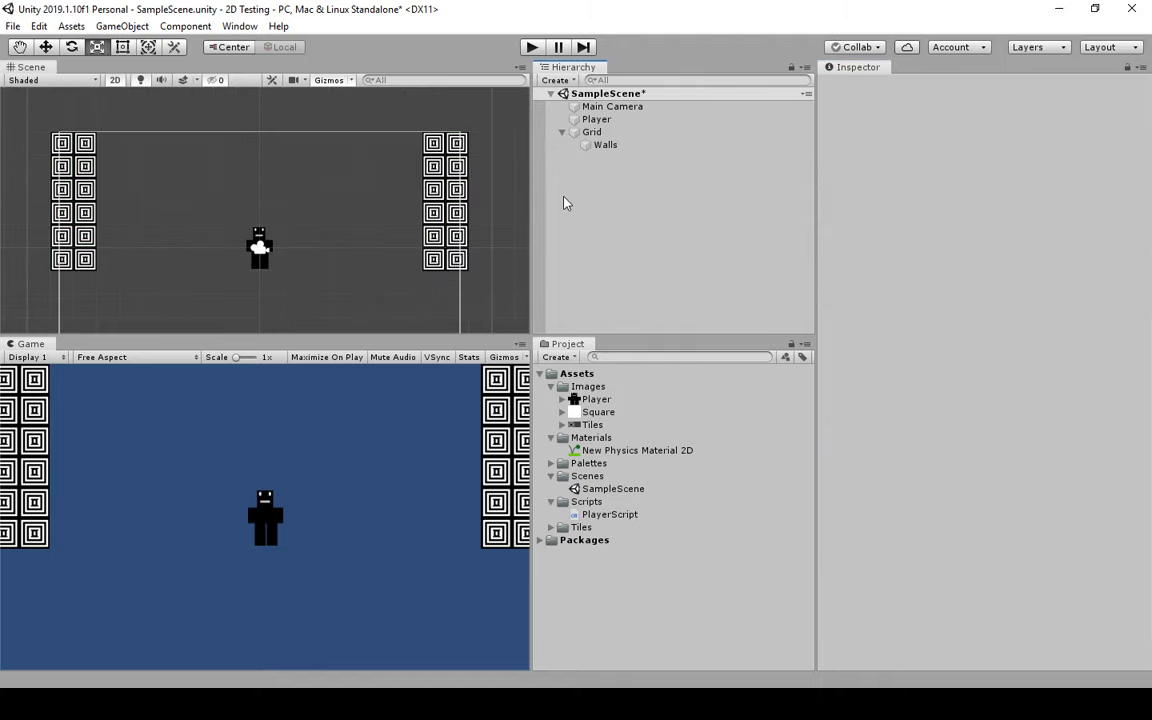
- Create a second 2D Tilemap with its own grid at the scene's top level, and rename the new tilemap as Floor
left_click(556, 80)
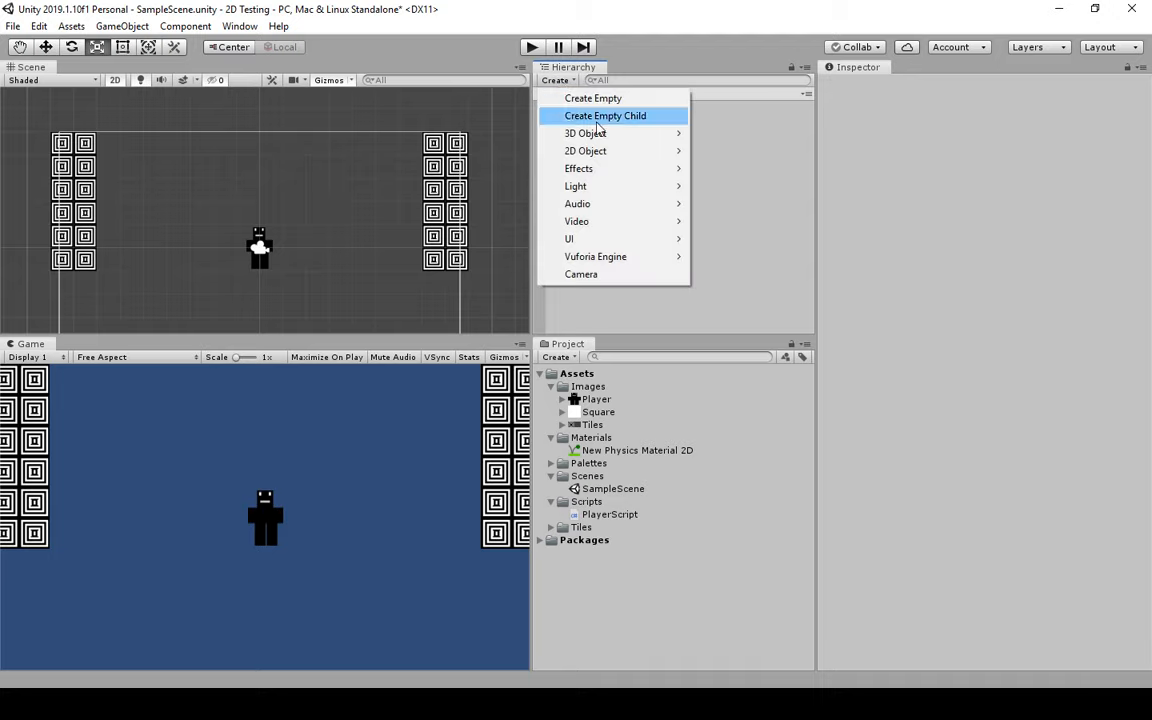
mouse_move(600, 151)
left_click(757, 188)
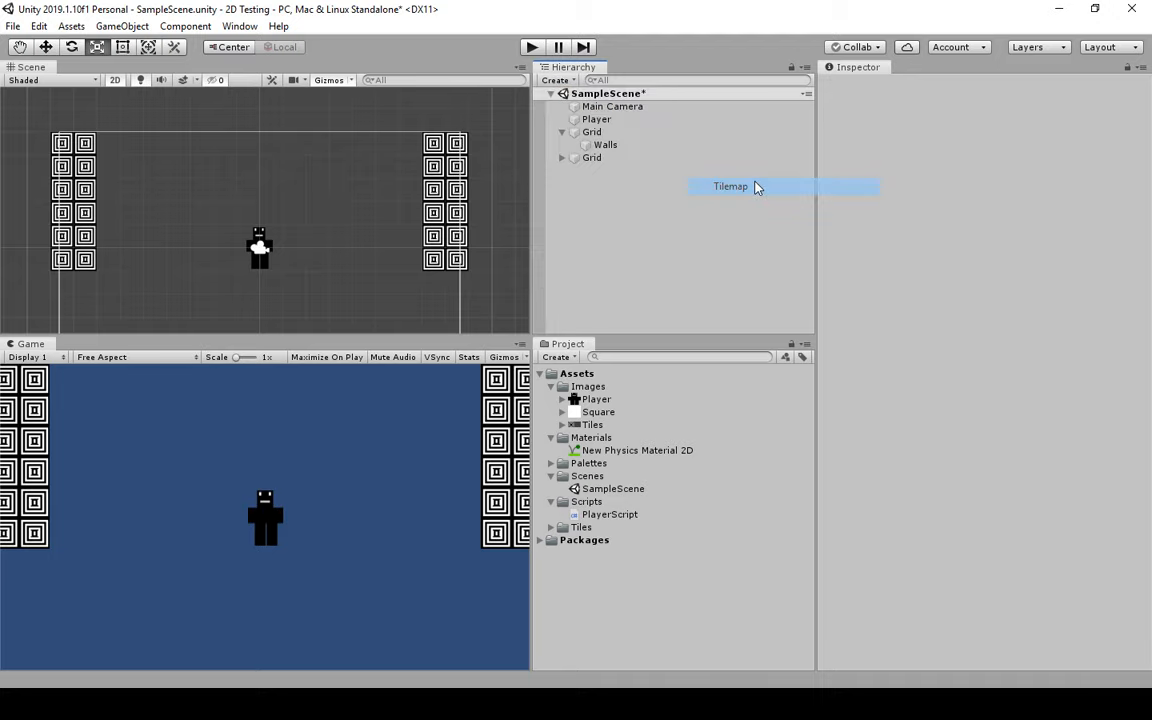
left_click(562, 158)
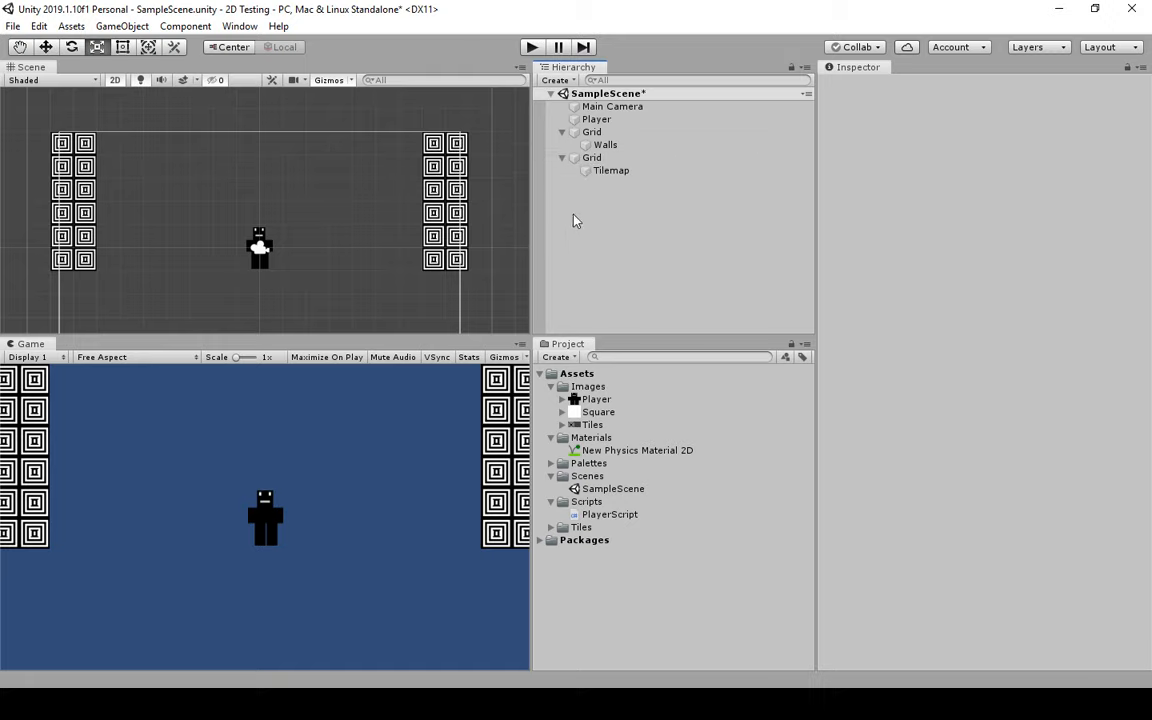
left_click(612, 171)
left_click(932, 86)
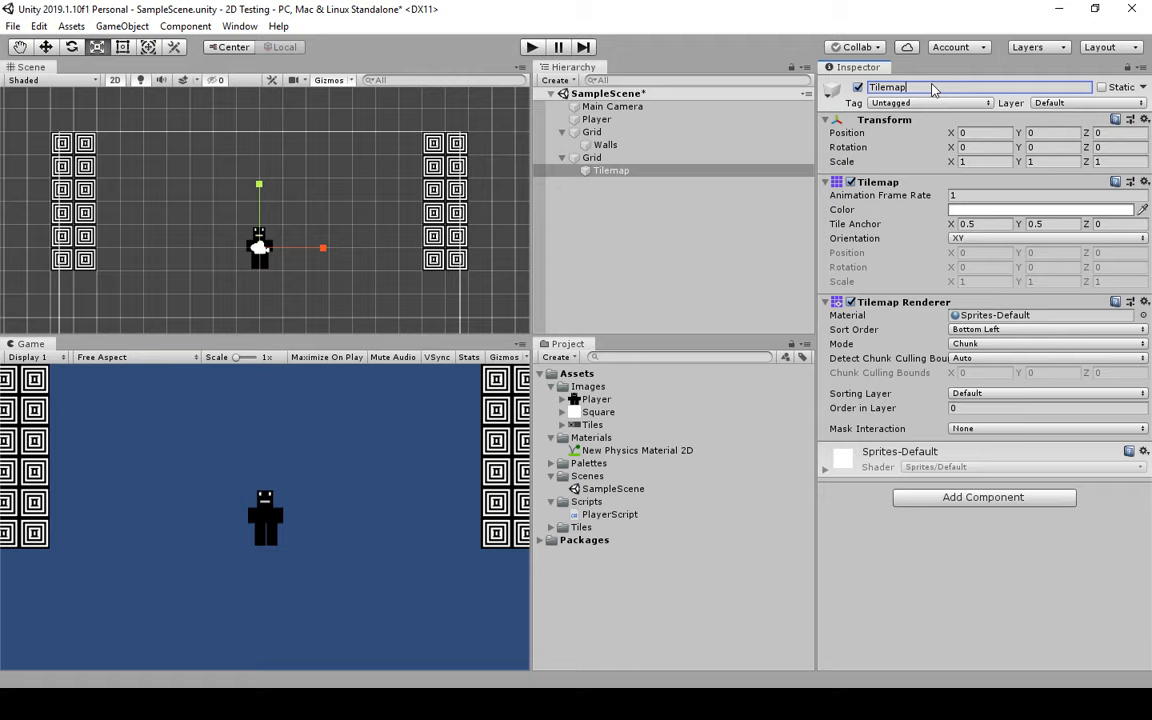
type("Floor")
left_click(613, 232)
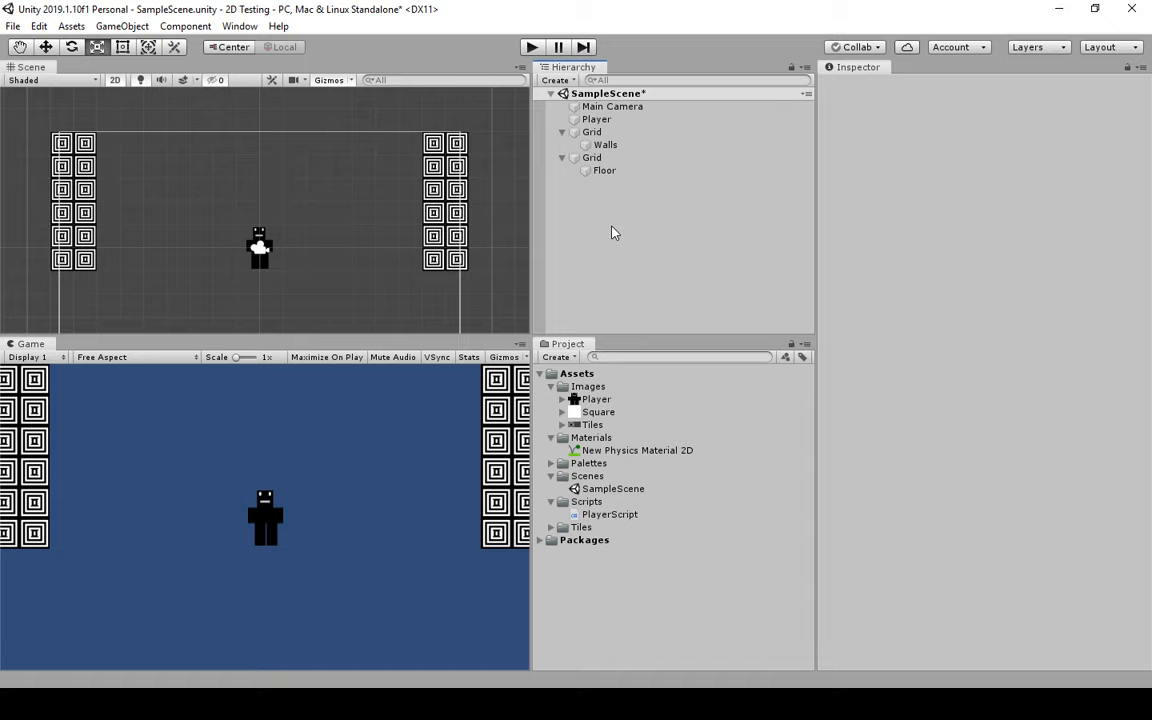
- Add a Tilemap Collider 2D to the Floor tilemap and assign New Physics Material 2D as its material
left_click(605, 172)
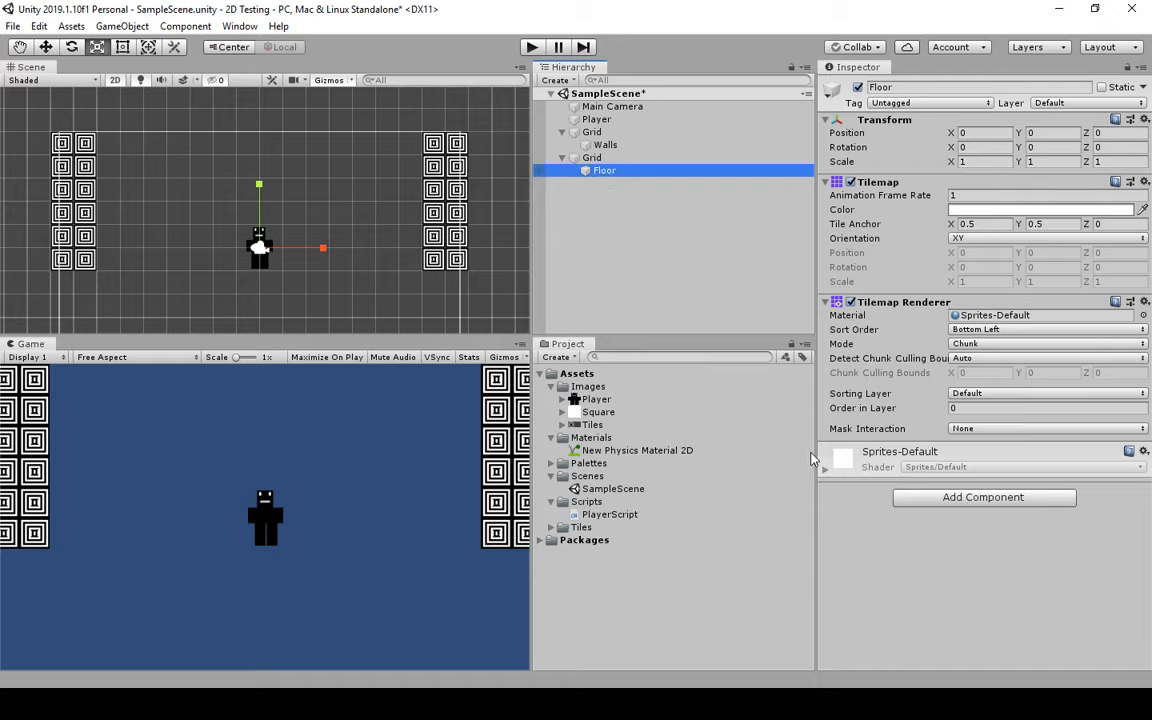
left_click(966, 502)
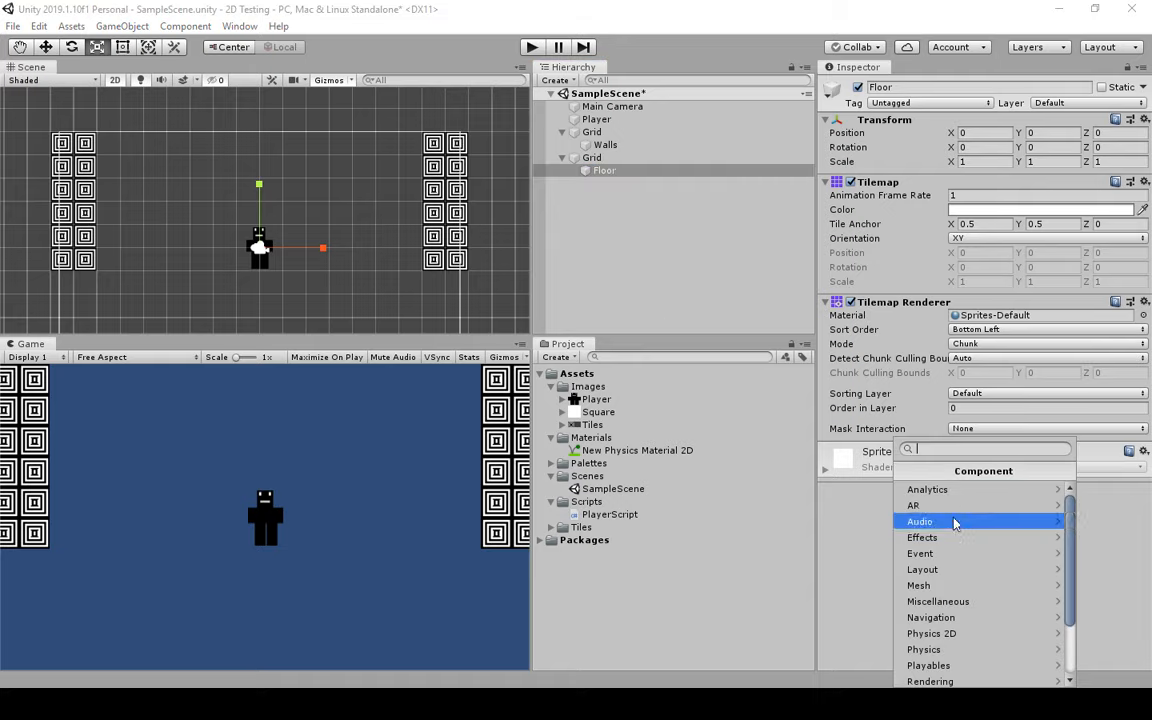
scroll(955, 520, "down", 3)
left_click(925, 632)
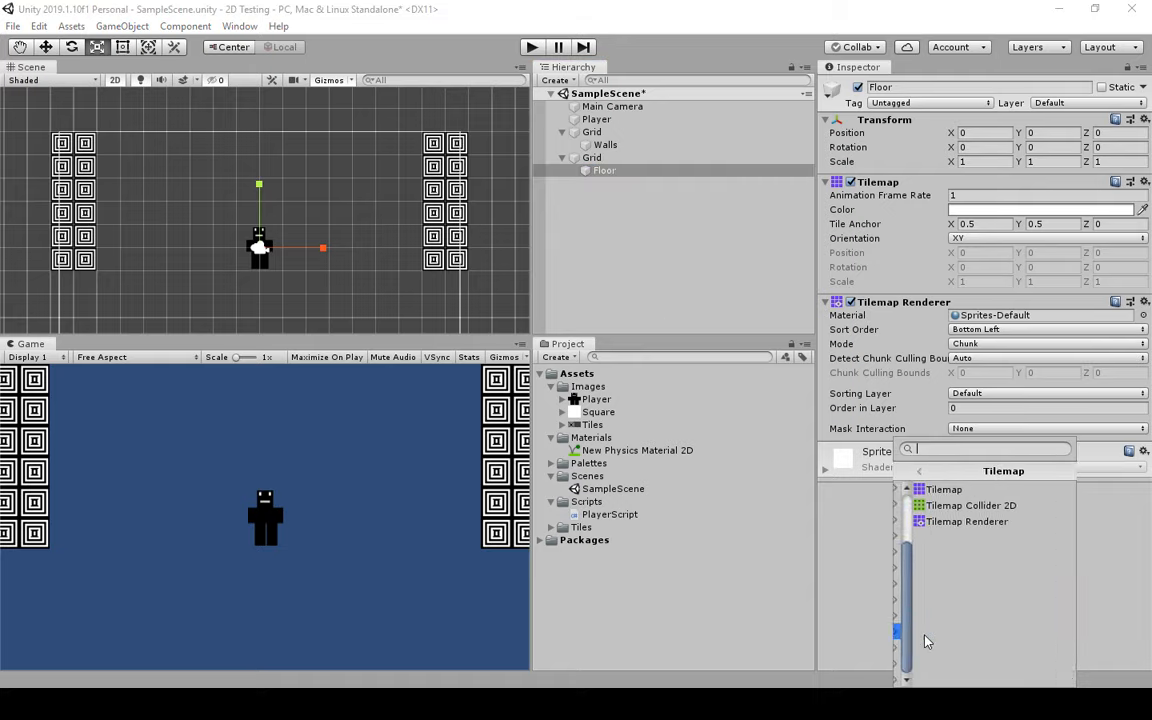
left_click(950, 506)
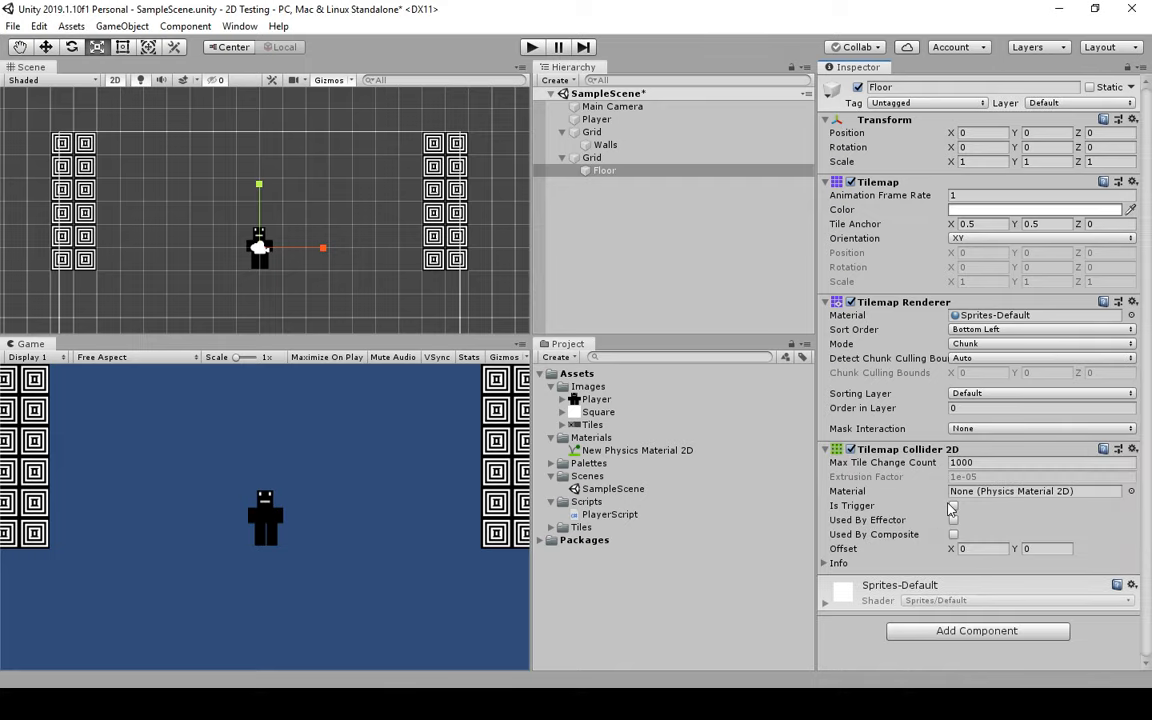
left_click_drag(665, 452, 985, 491)
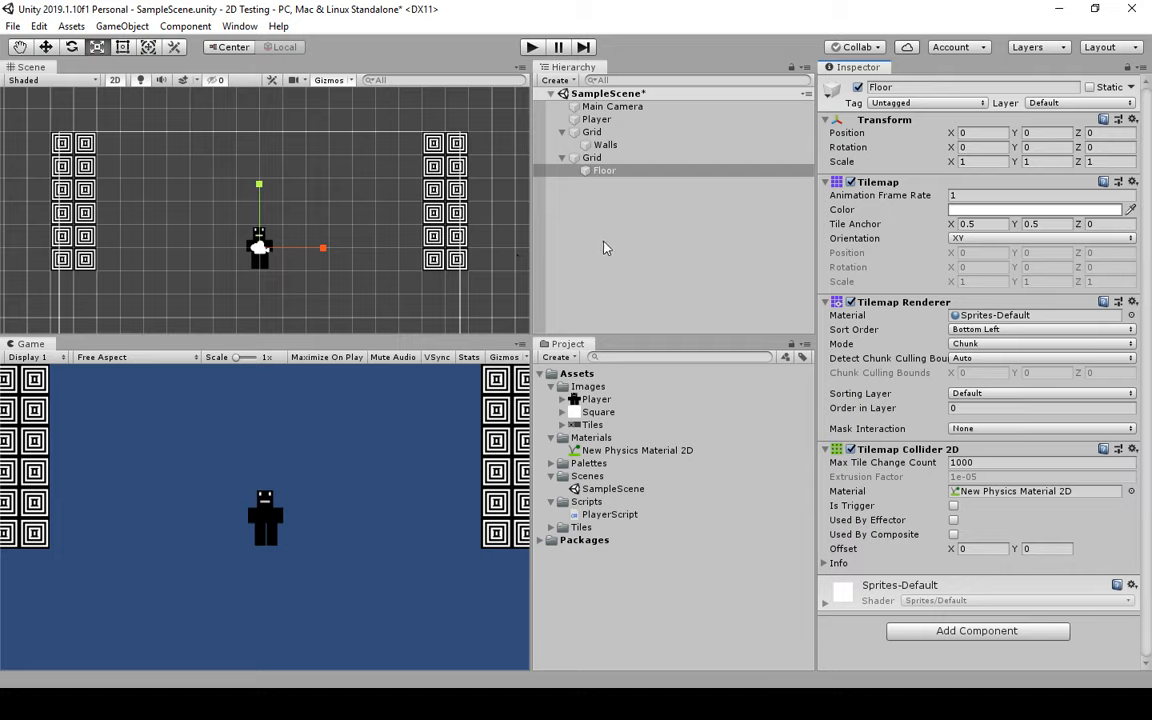
- Open the Tile Palette and make Floor the active tilemap
left_click(605, 145)
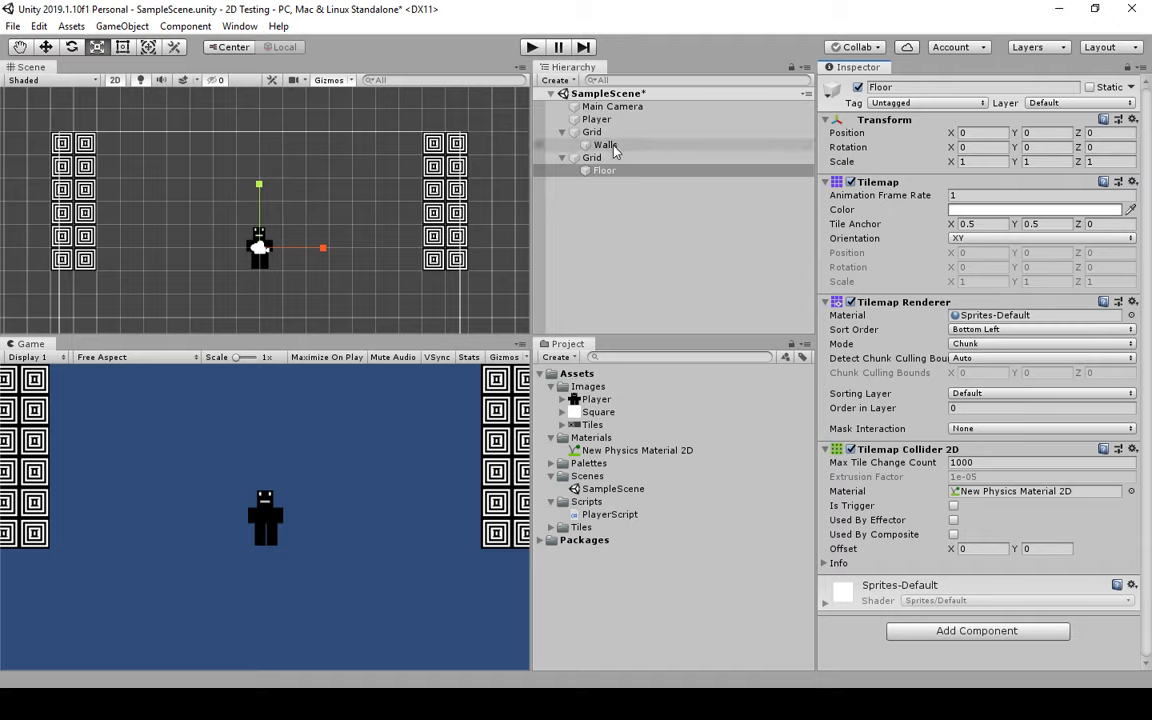
left_click(603, 172)
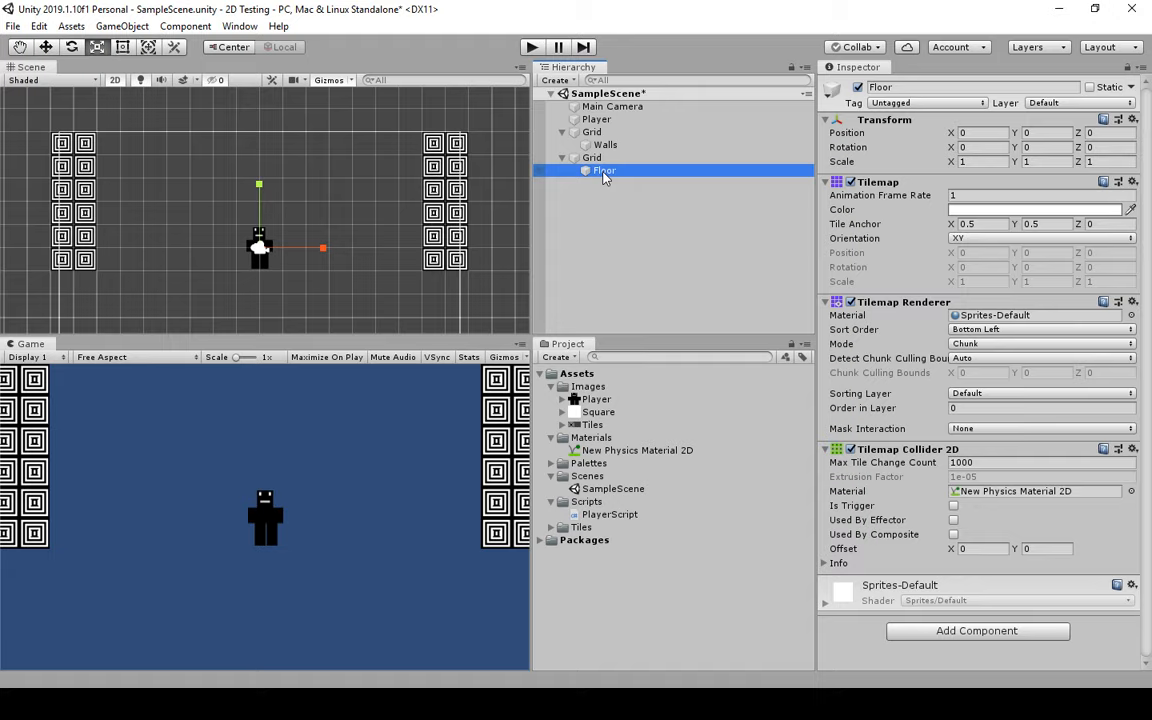
left_click(240, 26)
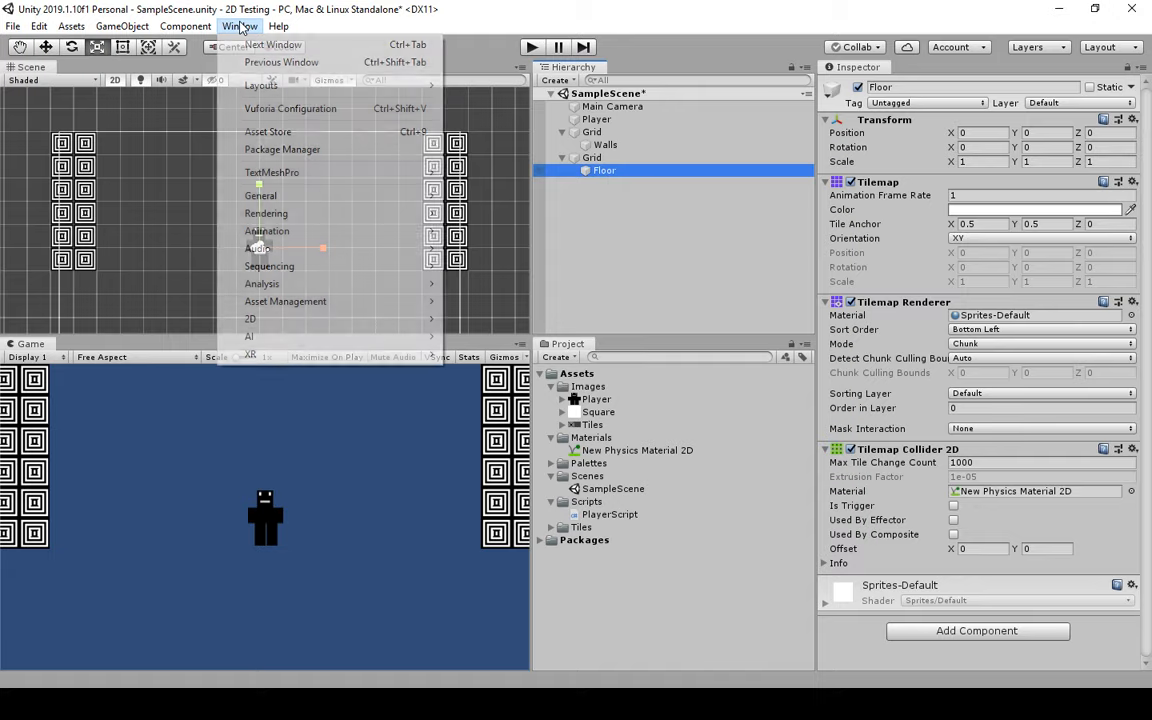
mouse_move(301, 320)
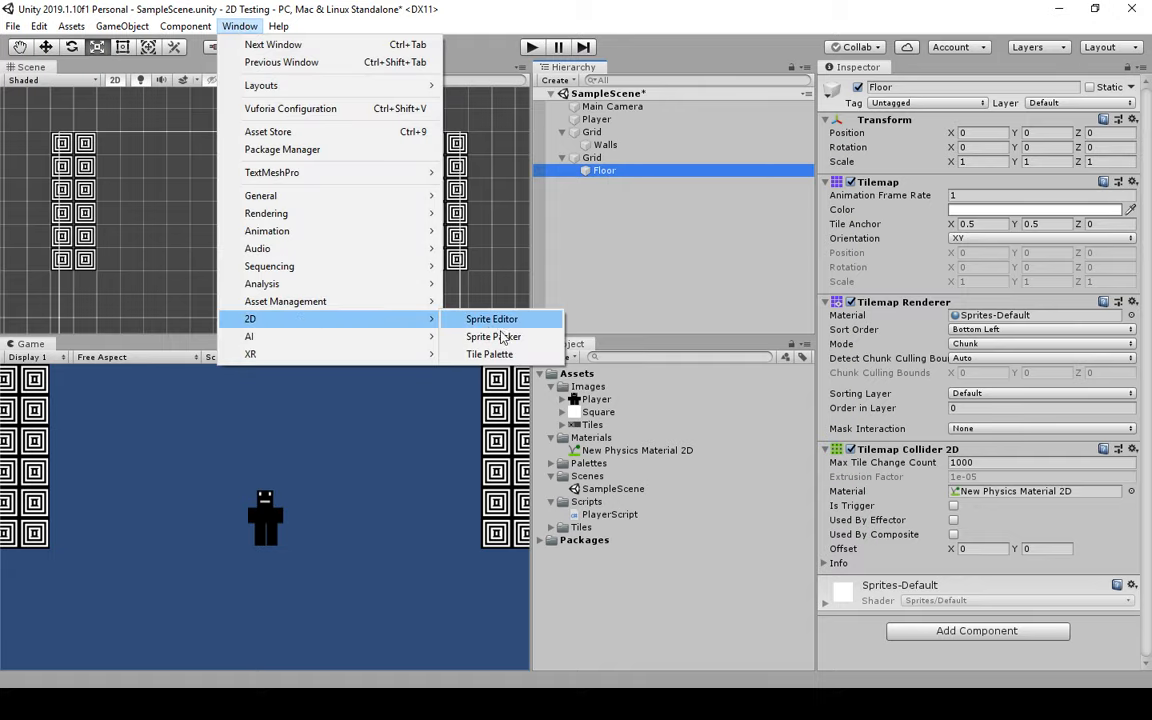
left_click(497, 356)
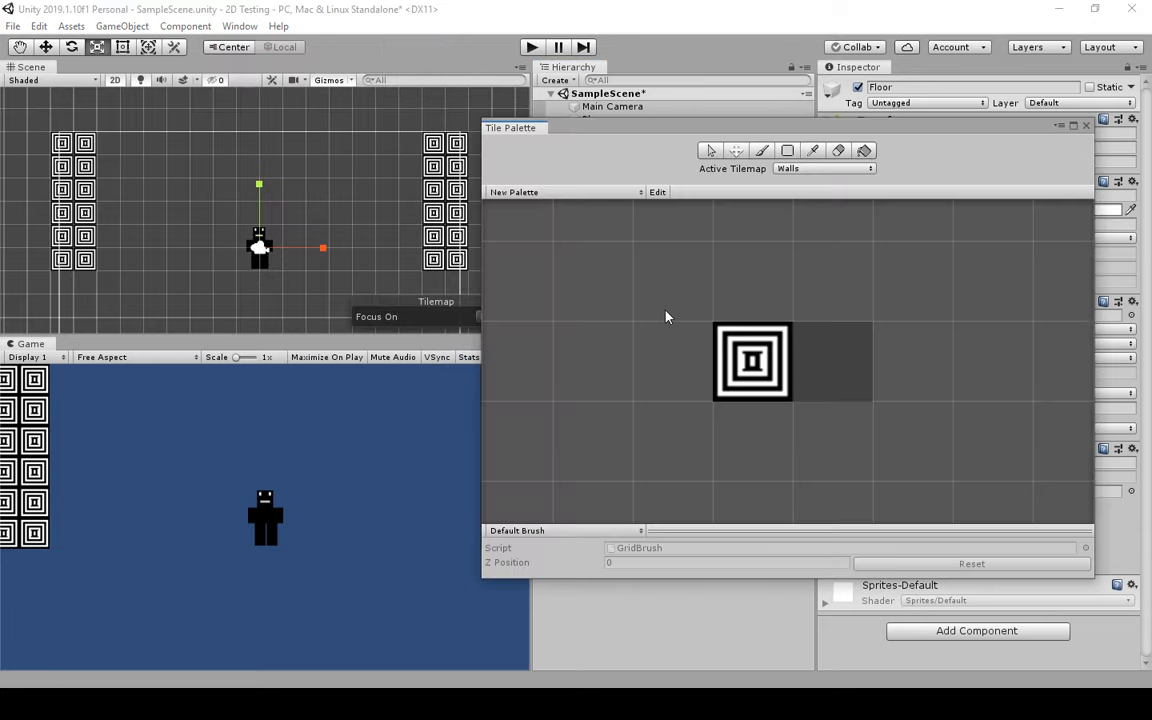
left_click_drag(643, 128, 471, 196)
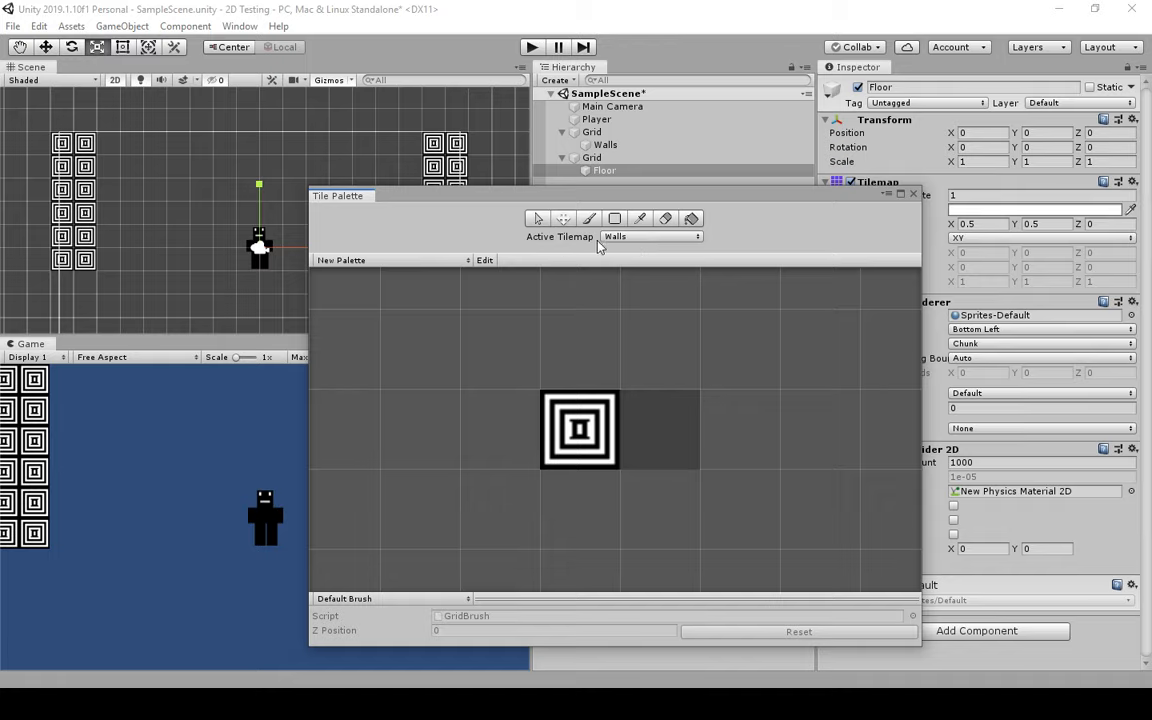
left_click(643, 238)
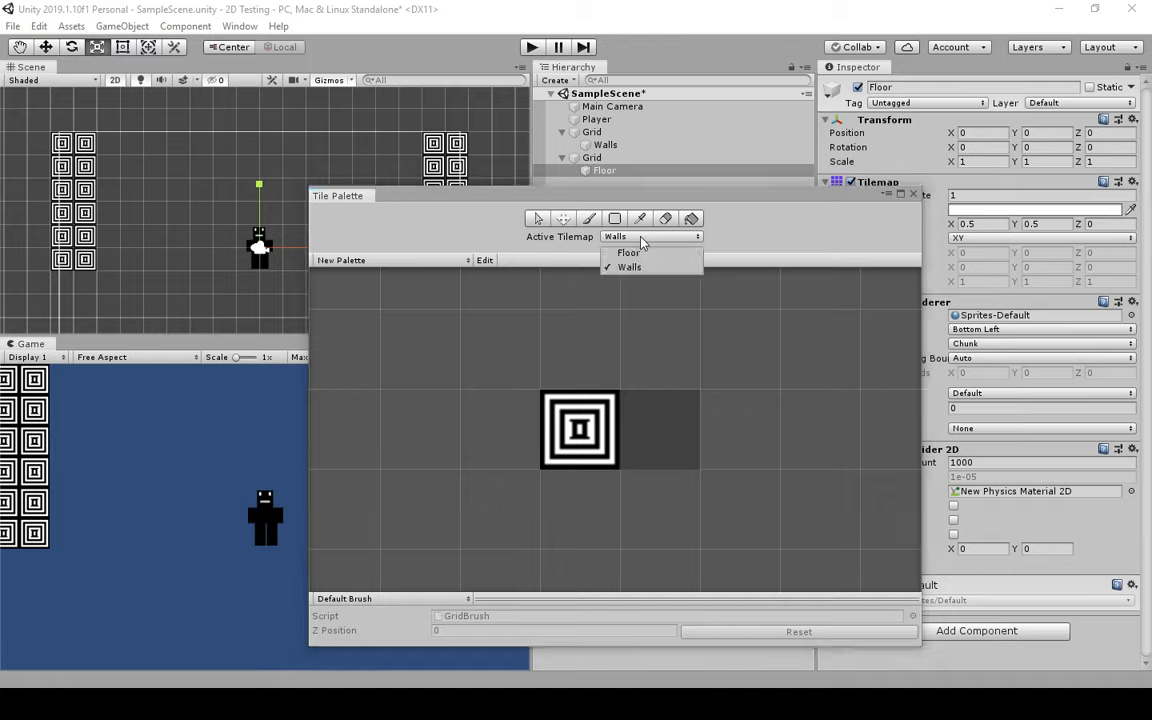
left_click(636, 256)
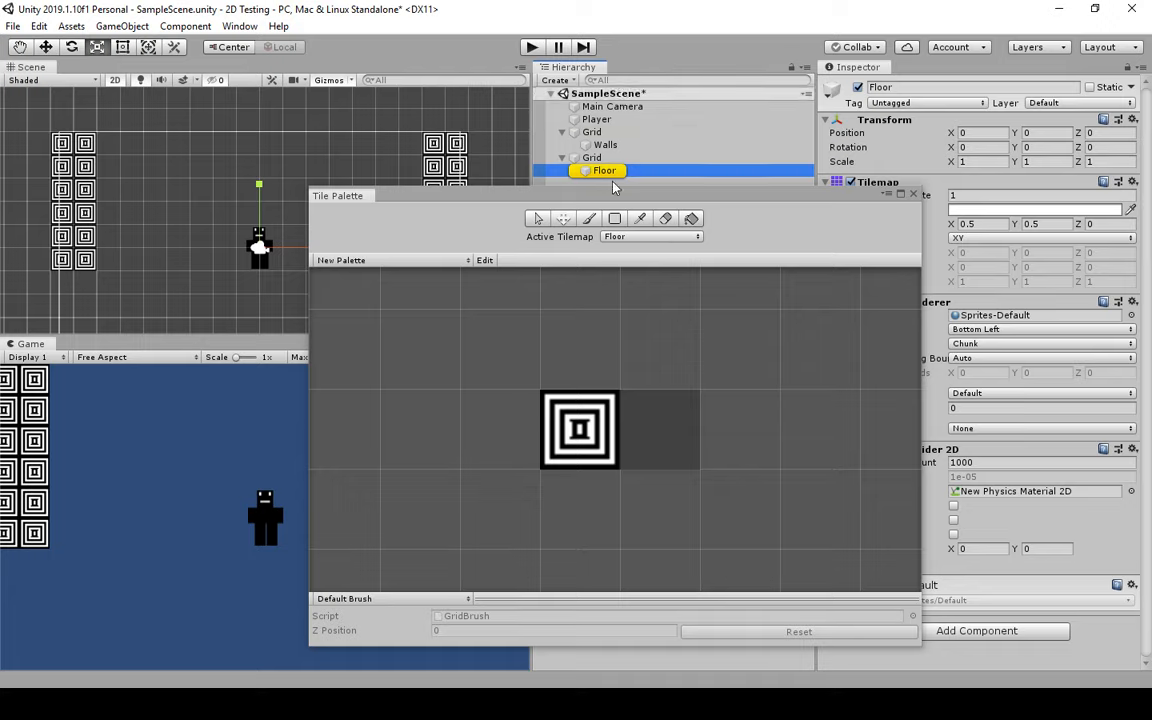
- Paint a floor of plain dark grey tiles directly beneath both walls, two rows high and about 18 tiles wide, and close the Tile Palette
left_click(589, 220)
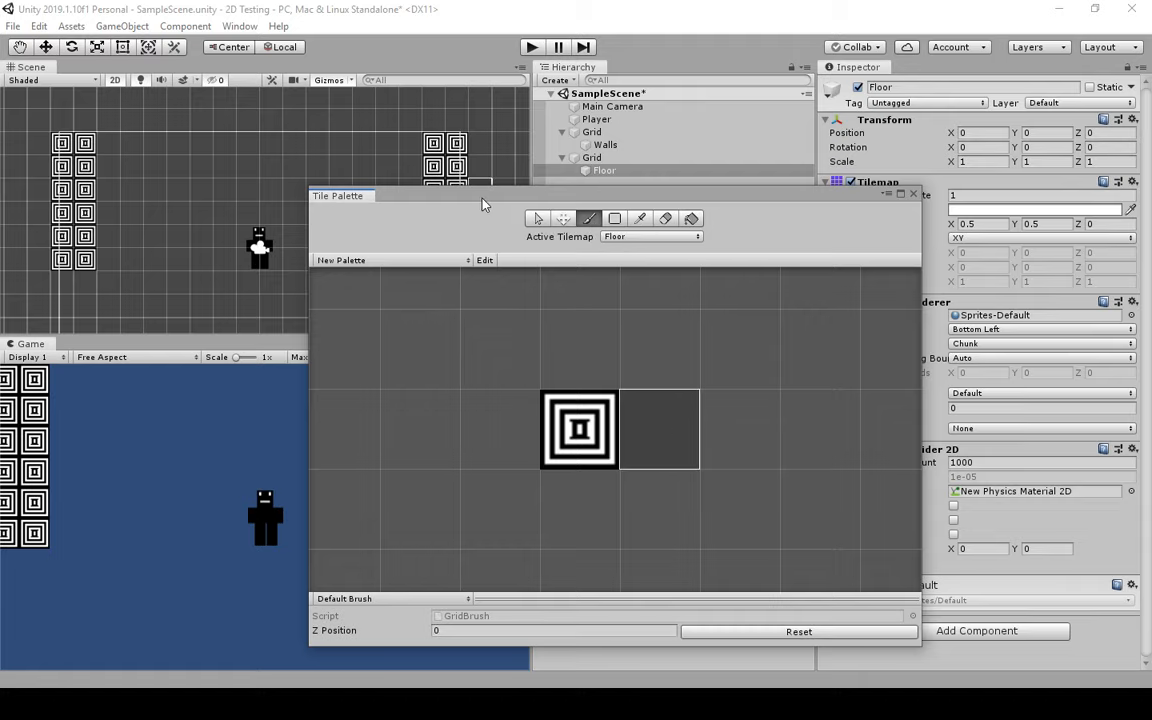
left_click_drag(481, 196, 762, 103)
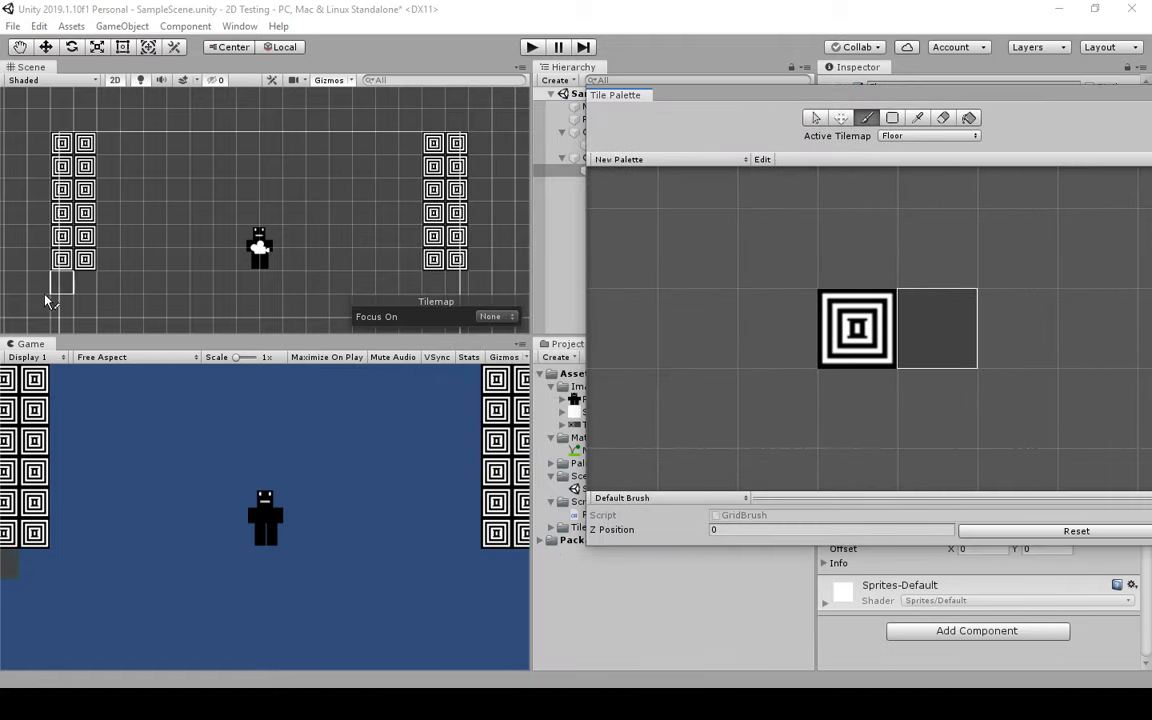
mouse_move(60, 284)
left_mouse_down()
mouse_move(445, 290)
mouse_move(330, 305)
mouse_move(68, 307)
left_mouse_up()
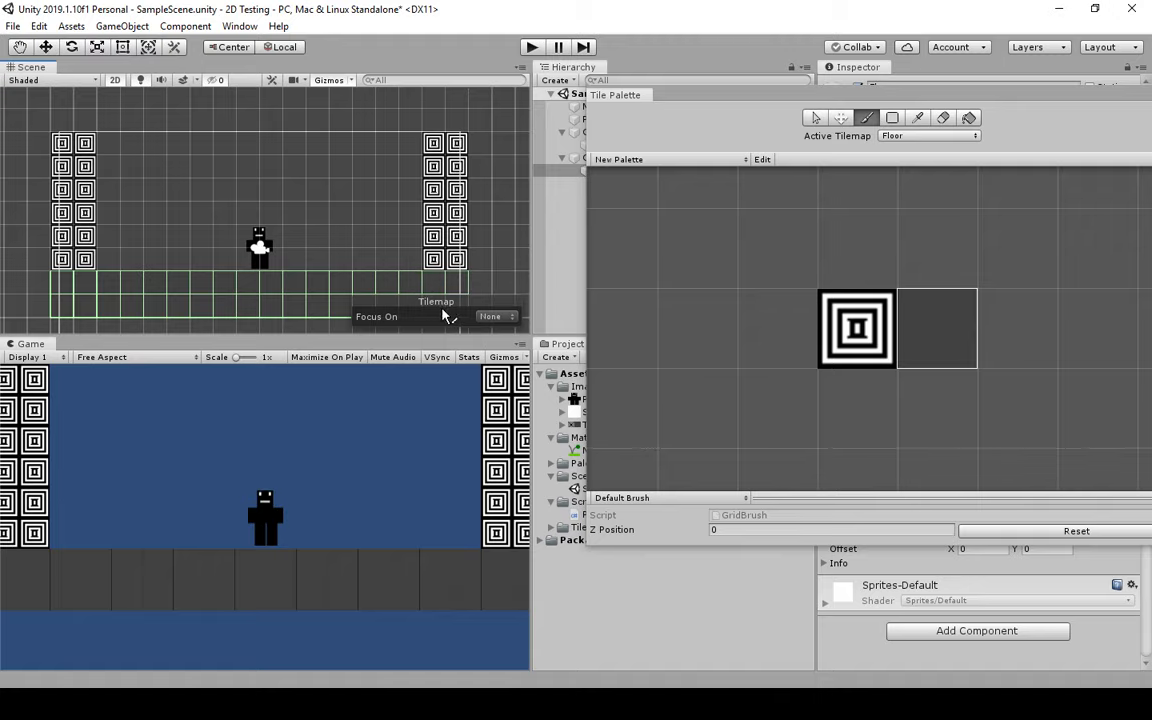
left_click_drag(972, 101, 713, 92)
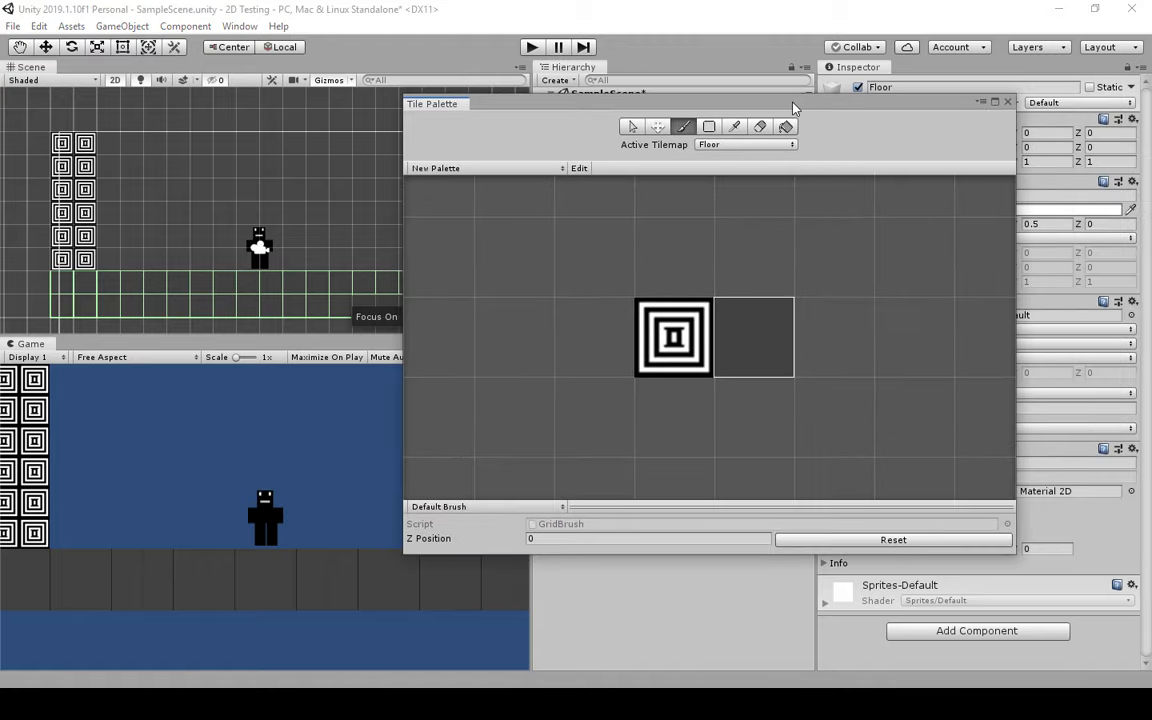
left_click(1008, 102)
- Play-test the scene by walking the player back and forth across the new floor into both walls, and stop the game
left_click(532, 48)
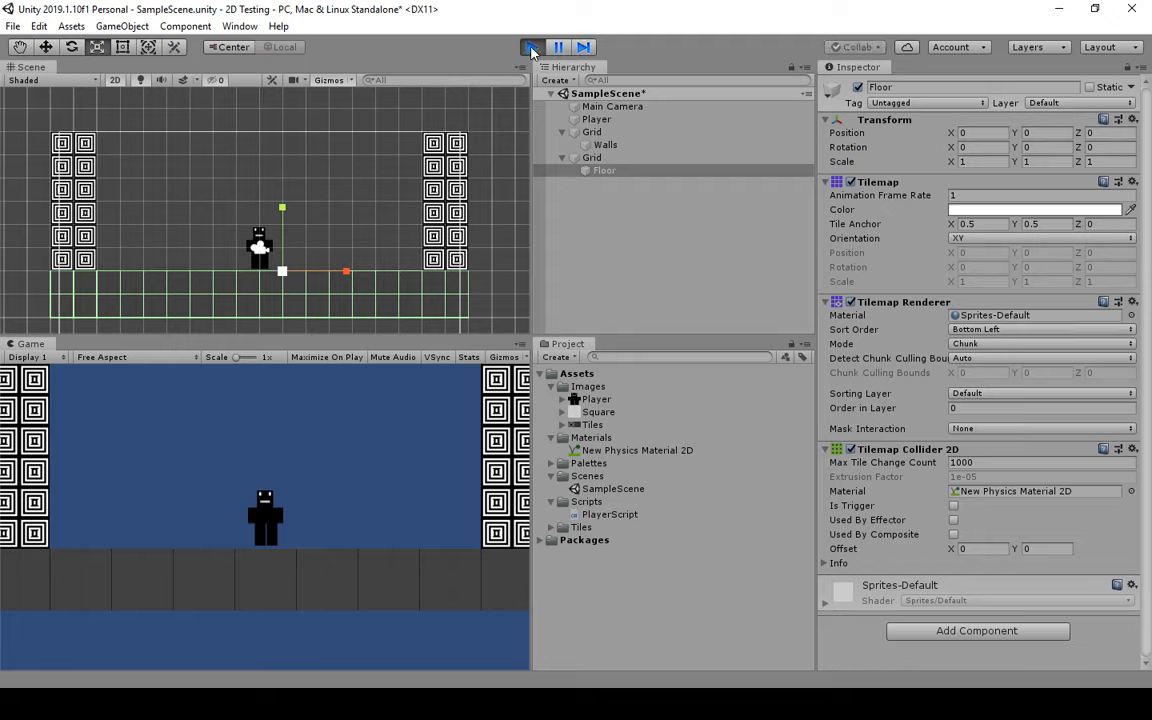
key("Right")
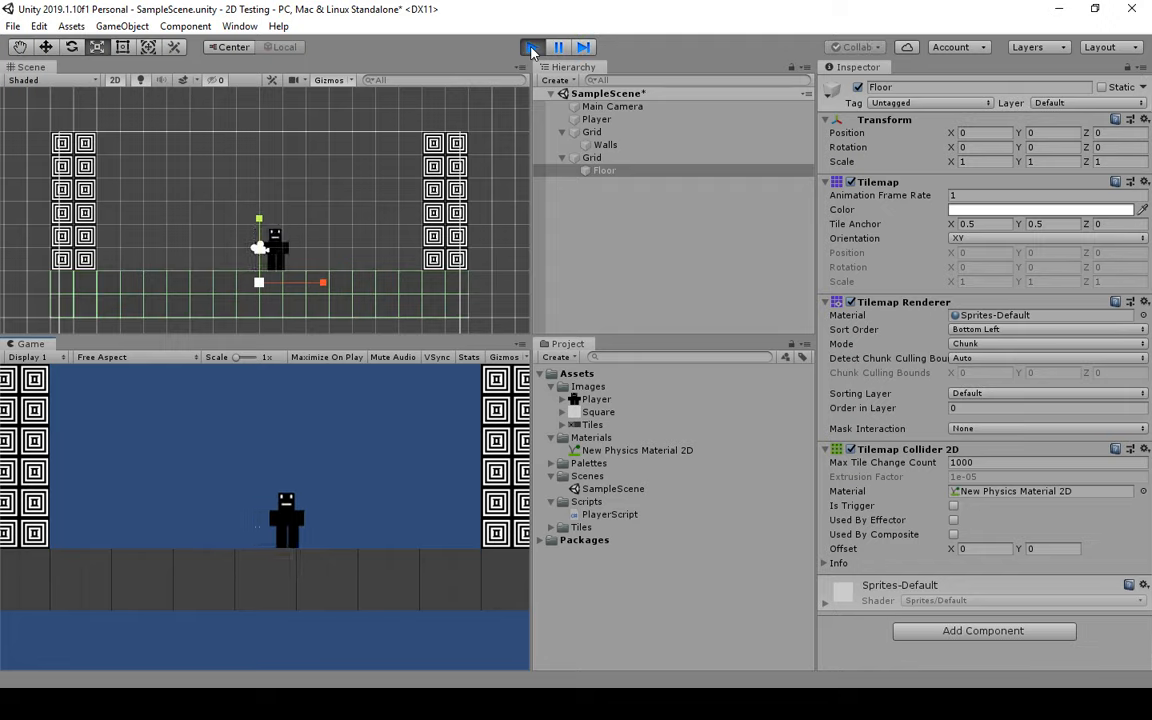
key("Right")
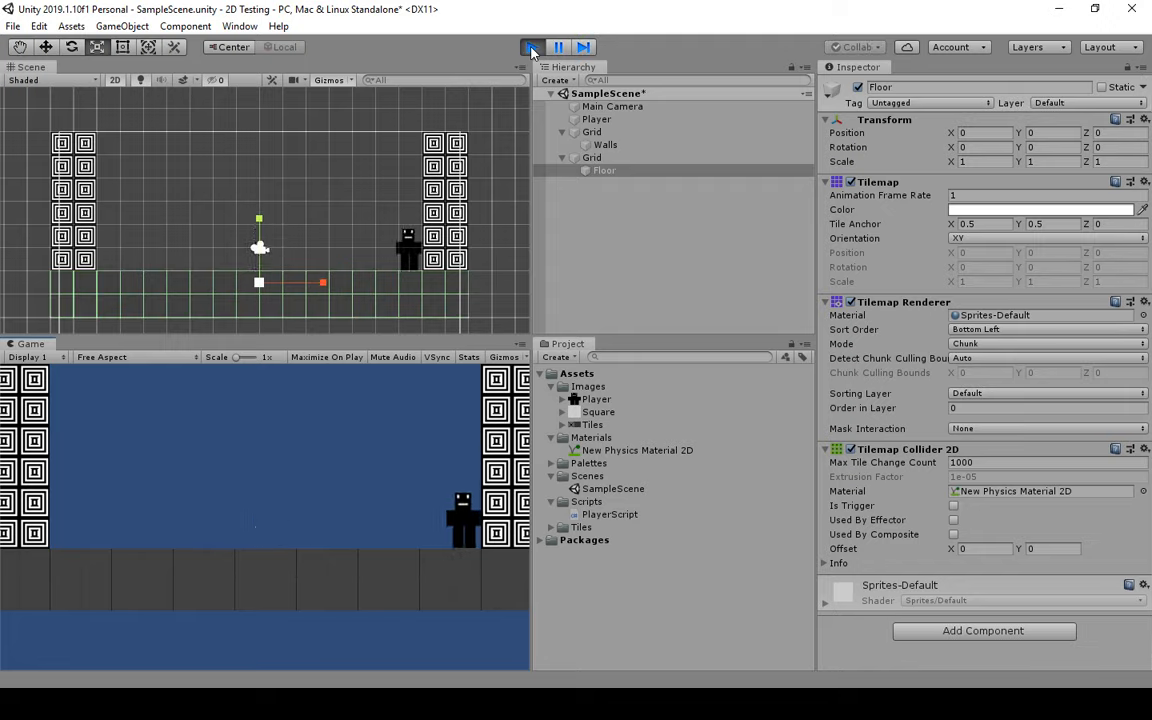
key("Left")
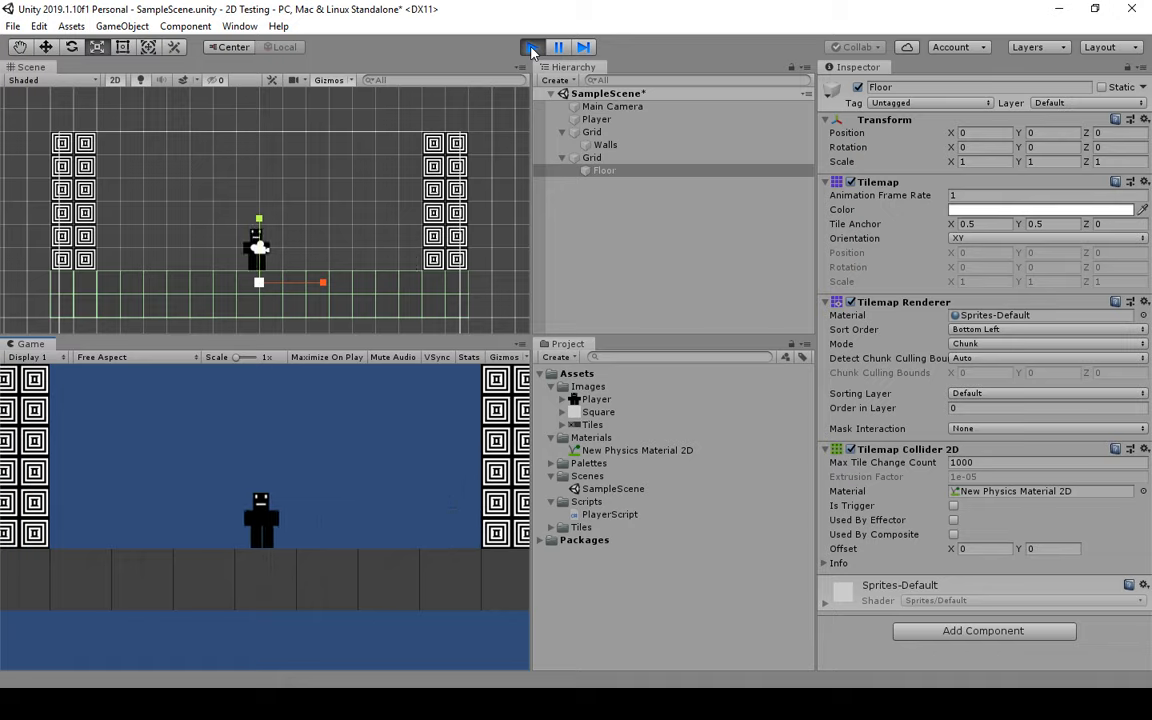
key("Left")
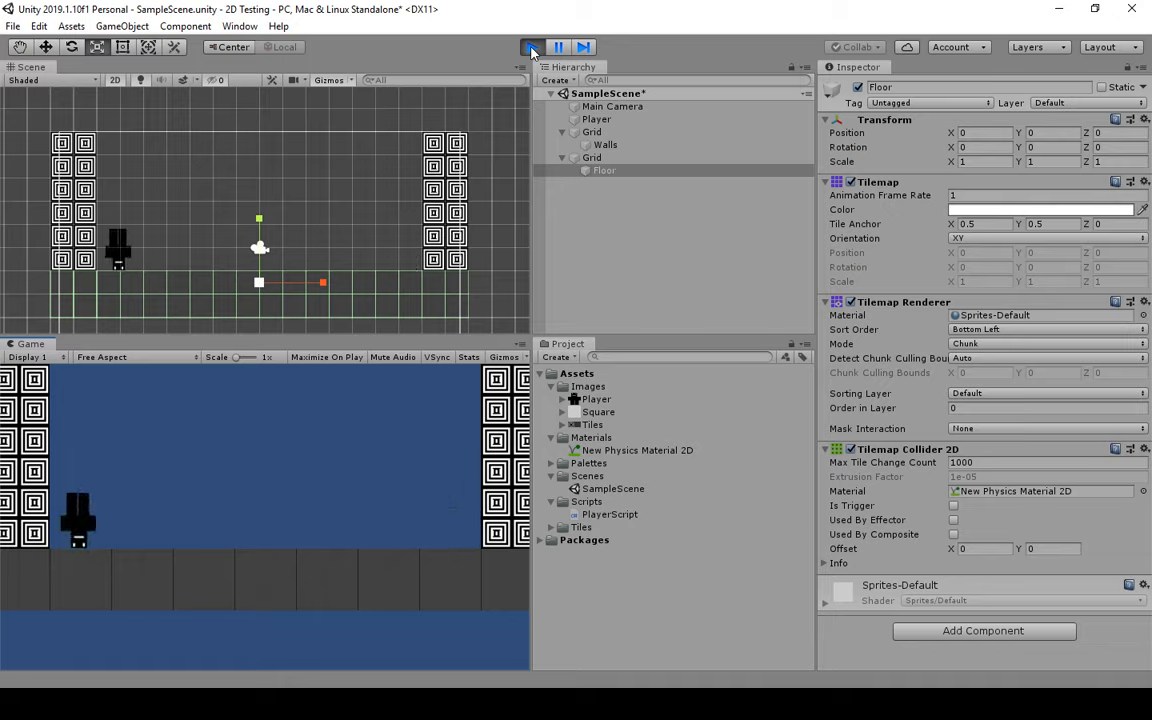
key("Right")
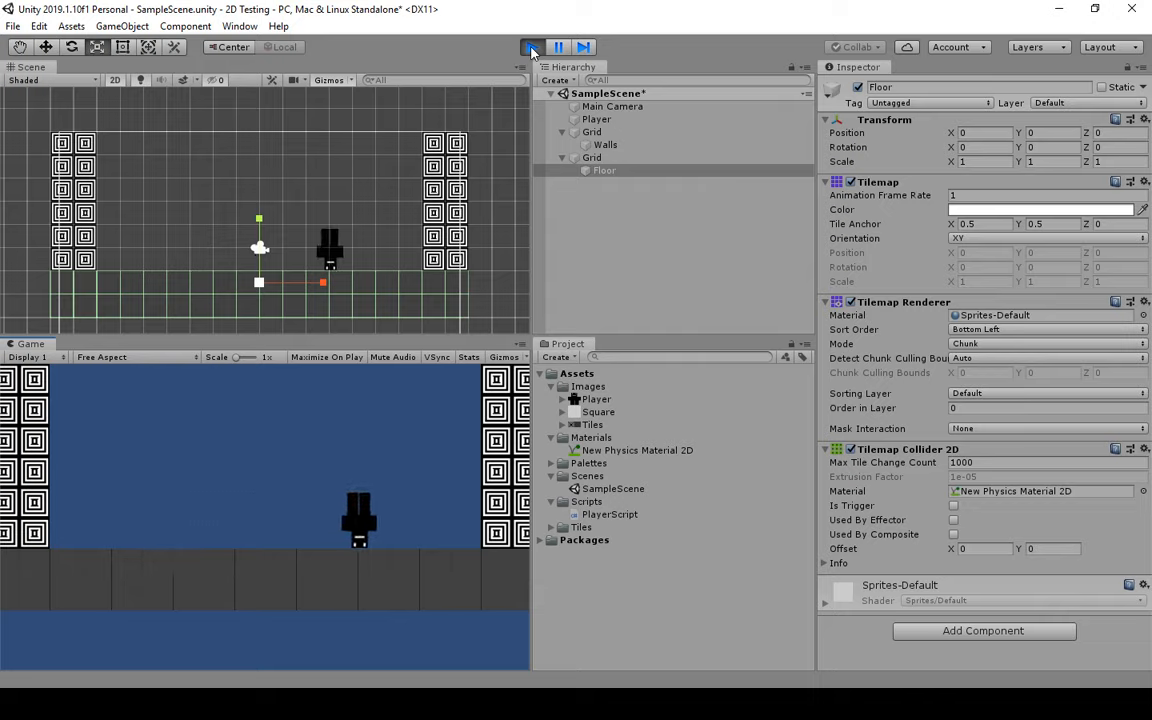
key("Left")
left_click(532, 48)
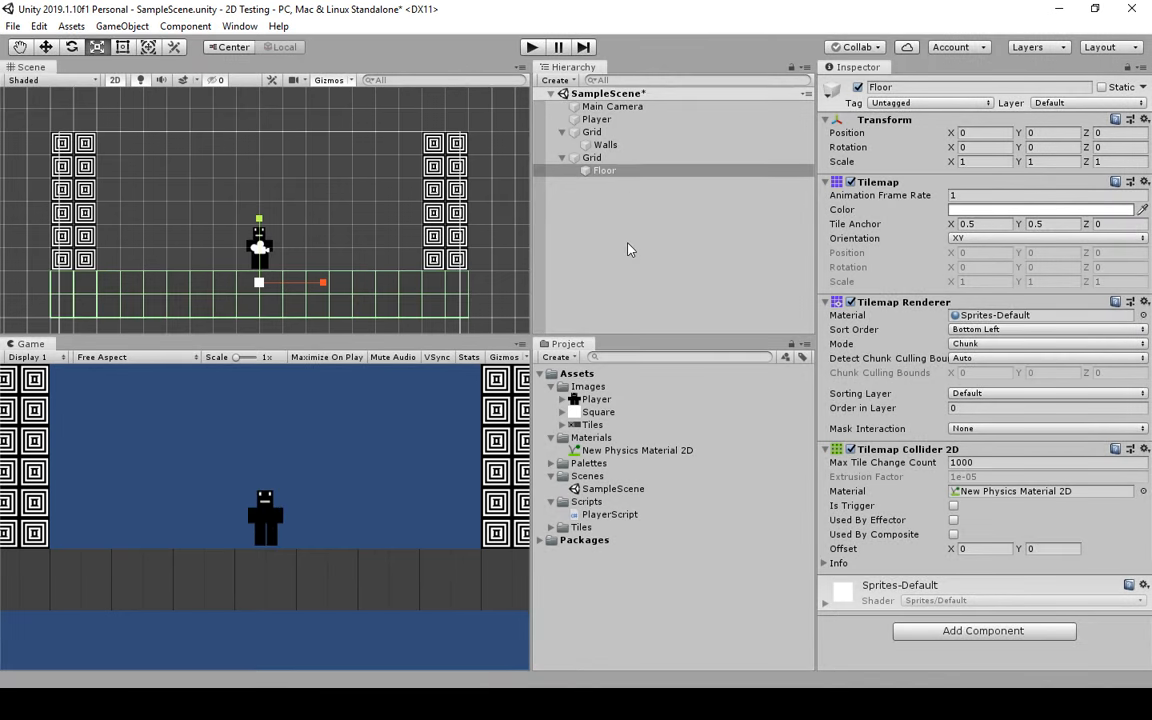
- Freeze the Z rotation in the constraints of the Player's Rigidbody 2D
left_click(604, 120)
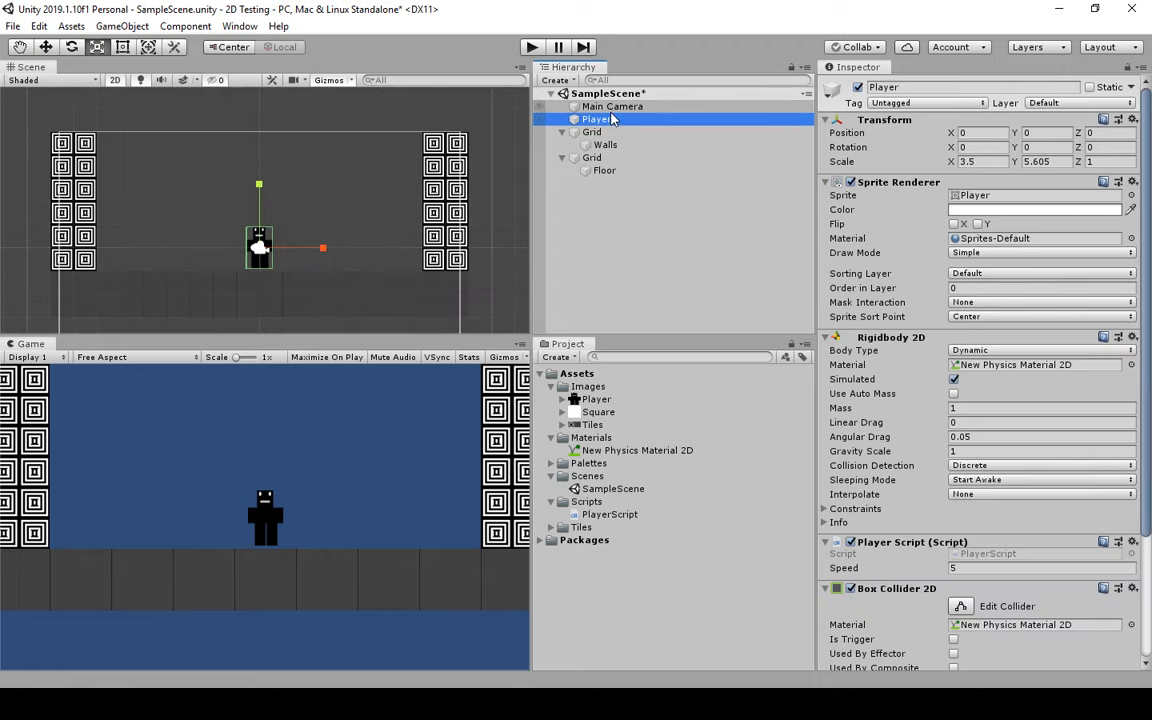
scroll(832, 338, "down", 3)
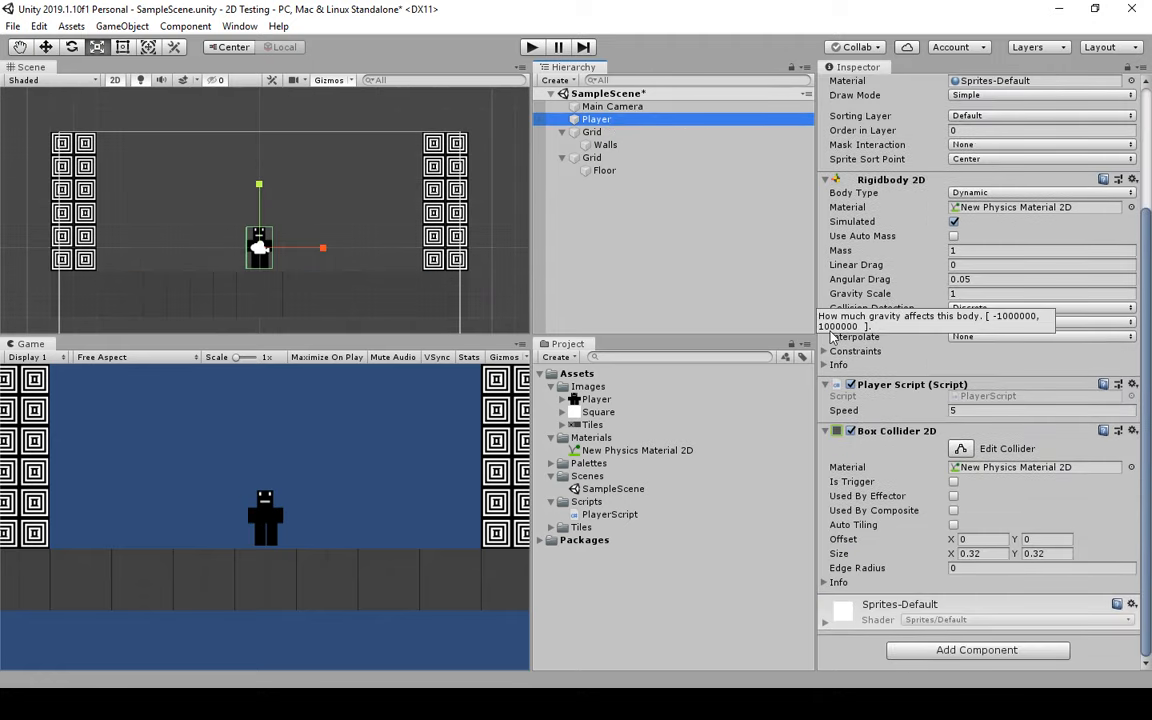
left_click(826, 352)
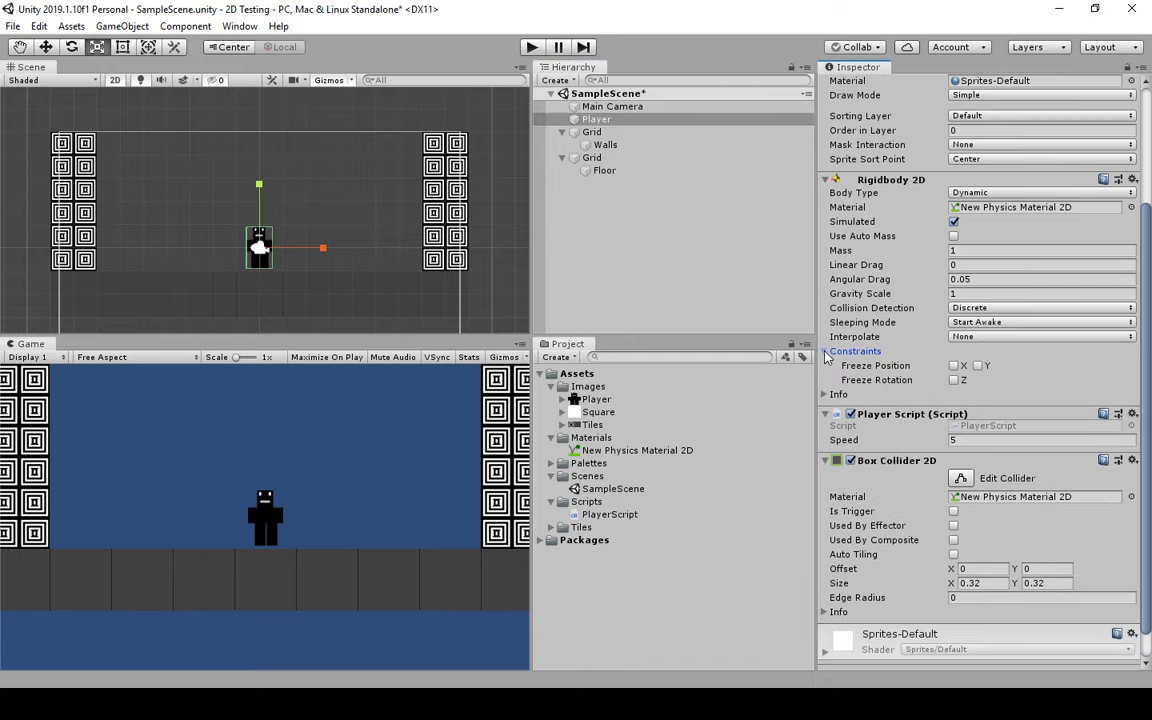
left_click(955, 380)
- Play-test the player's movement in both directions with its rotation frozen, and stop the game
left_click(534, 48)
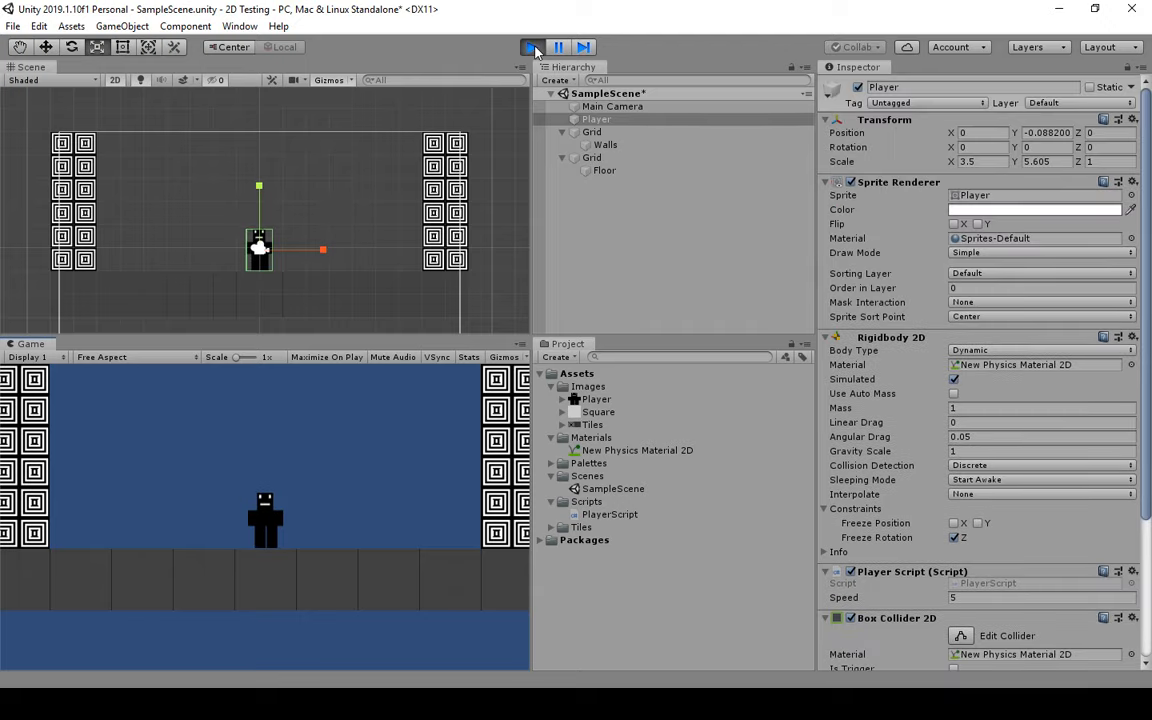
key("d")
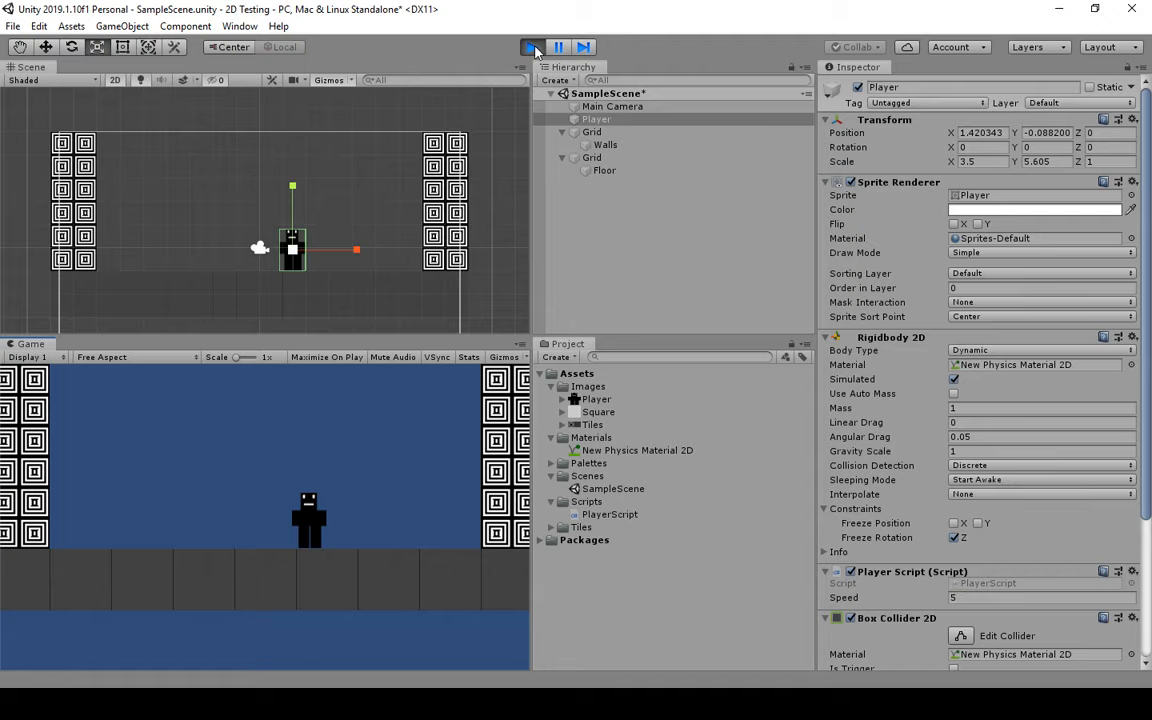
key("a")
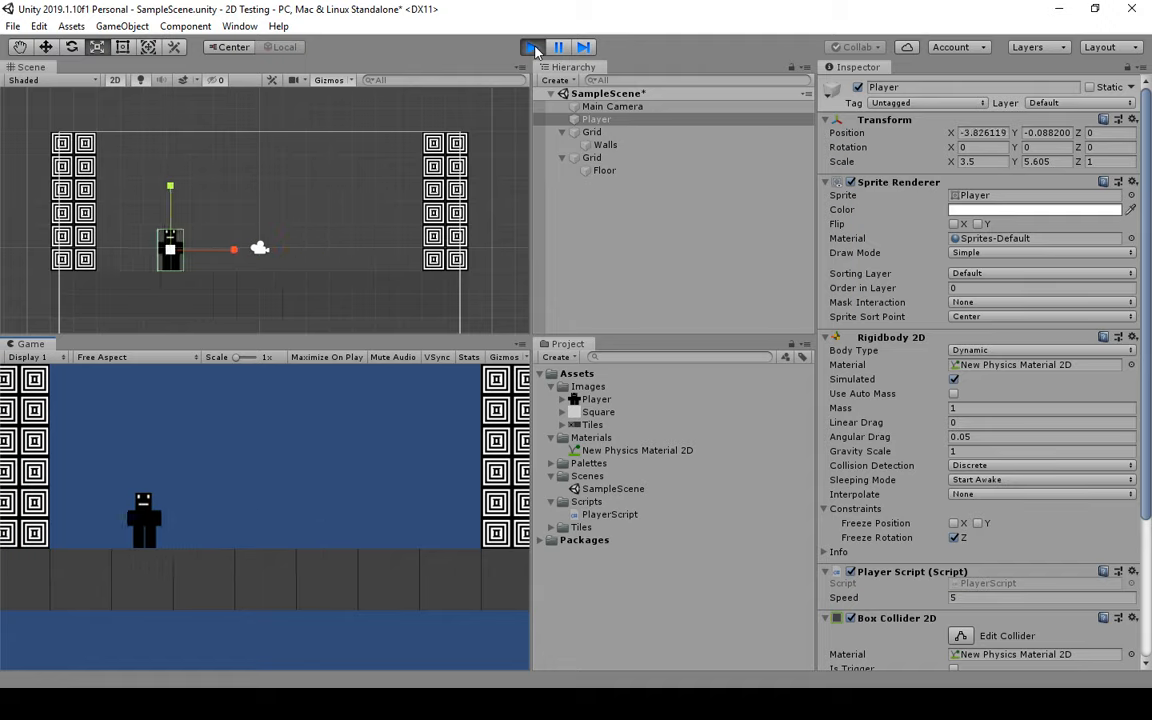
key("d")
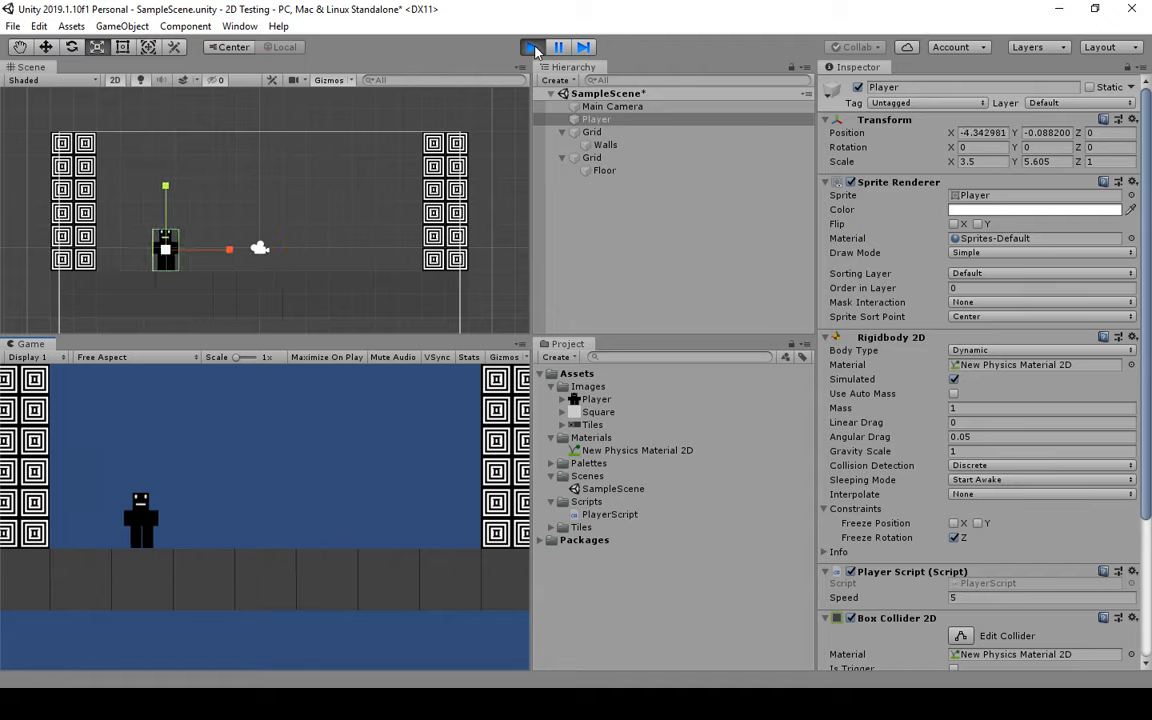
key("a")
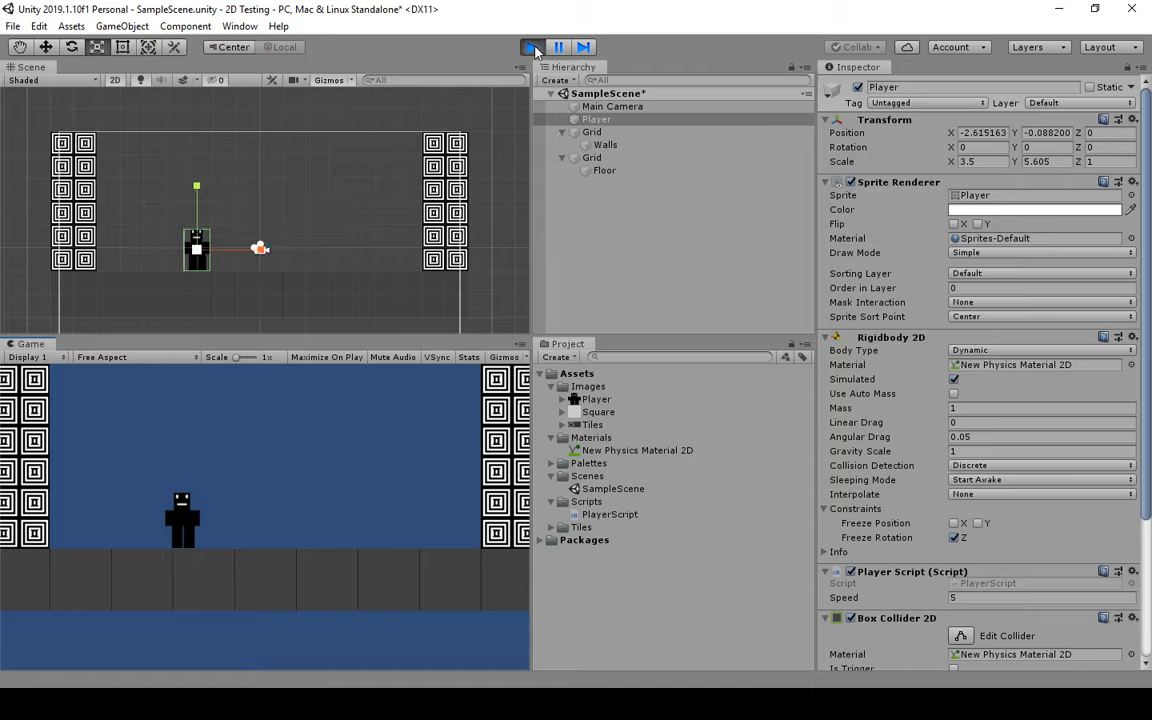
key("d")
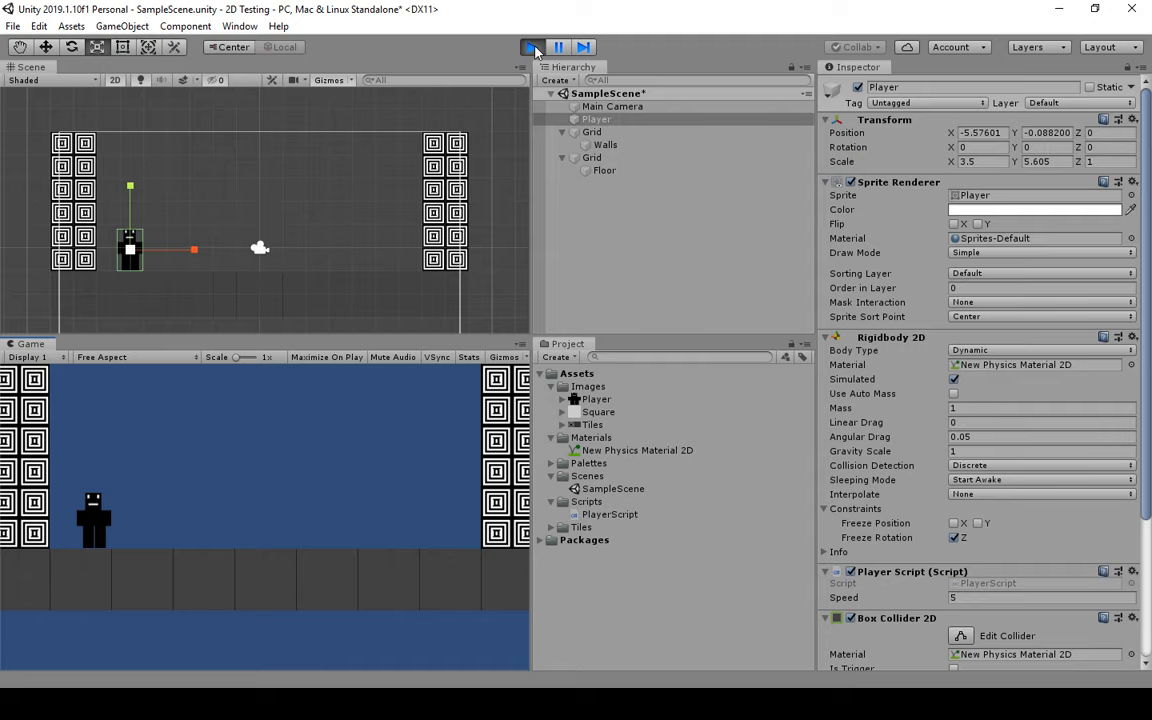
left_click(533, 47)
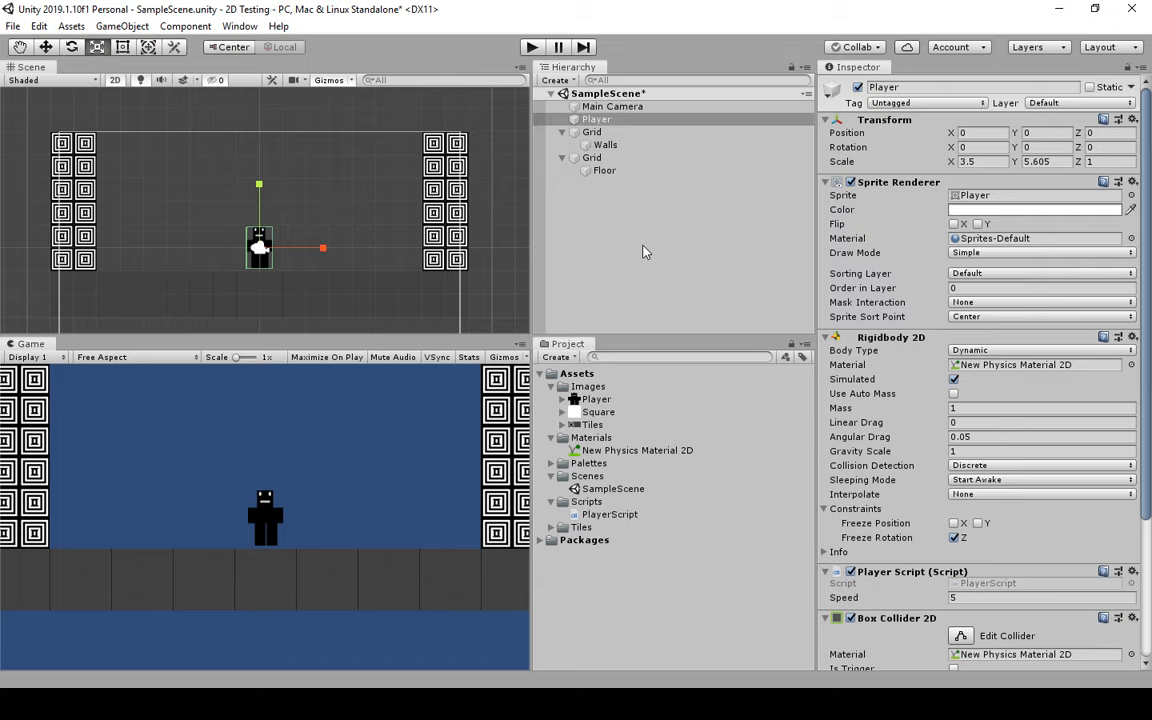
- Review the Grid By Cell Size slicing options for the Tiles image in the Sprite Editor, and close the editor without slicing
left_click(597, 425)
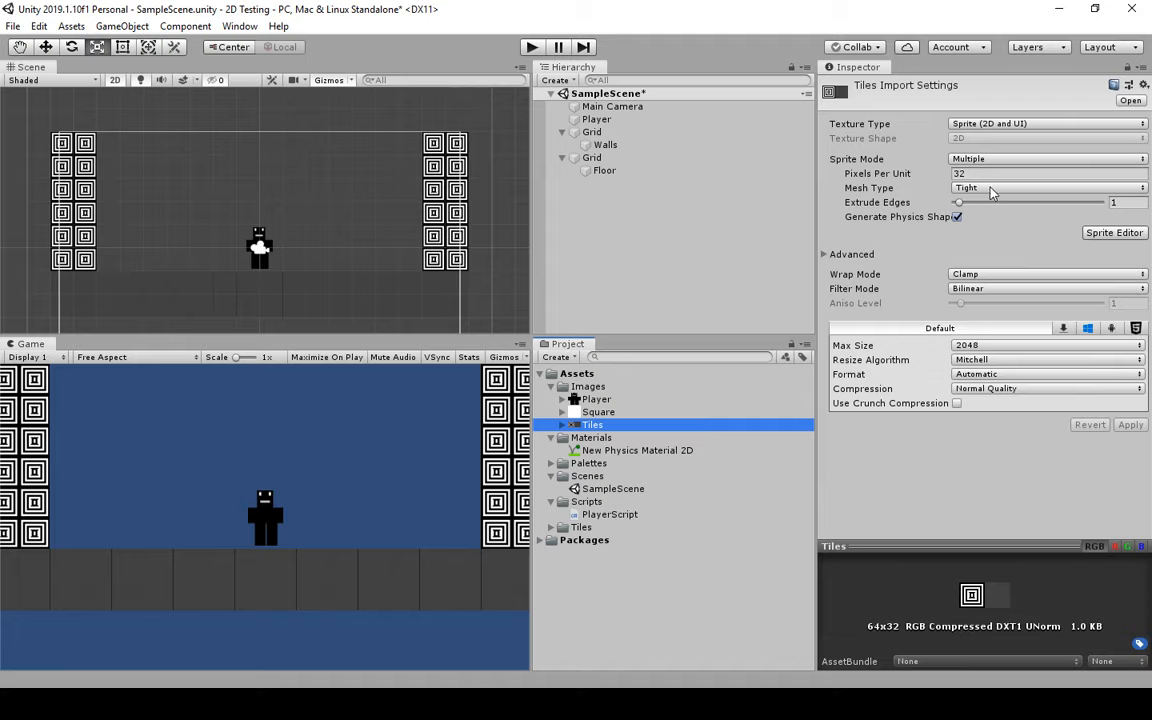
left_click(1128, 233)
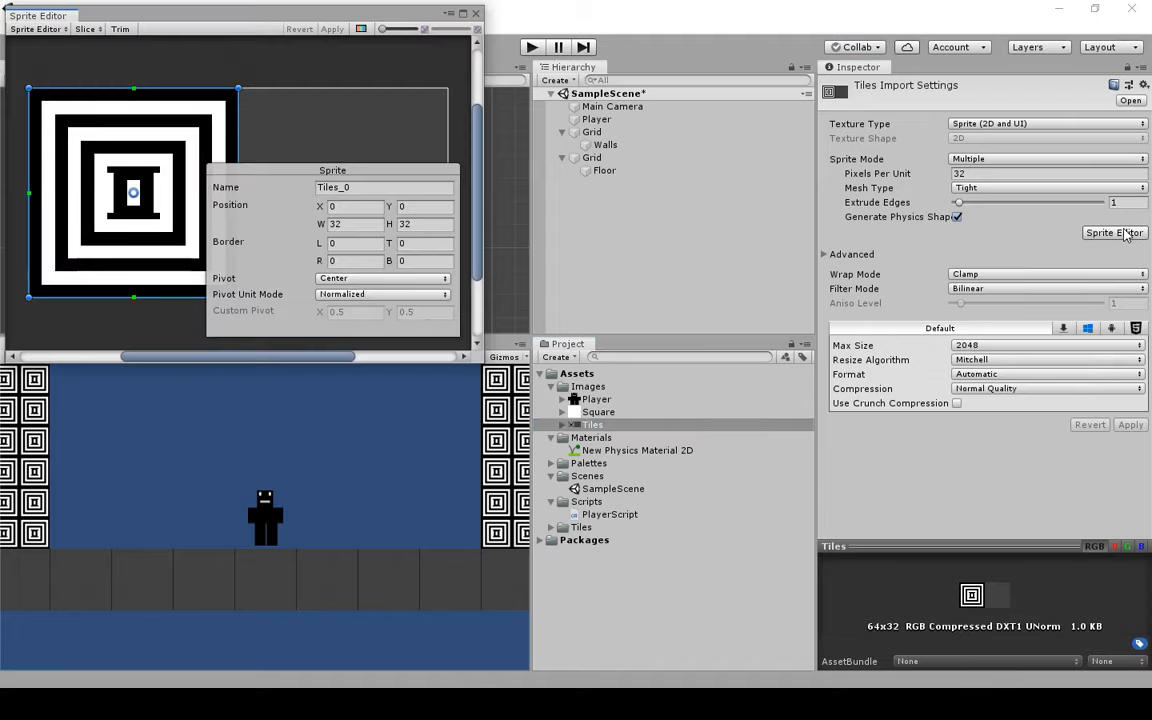
left_click(86, 29)
left_click(182, 44)
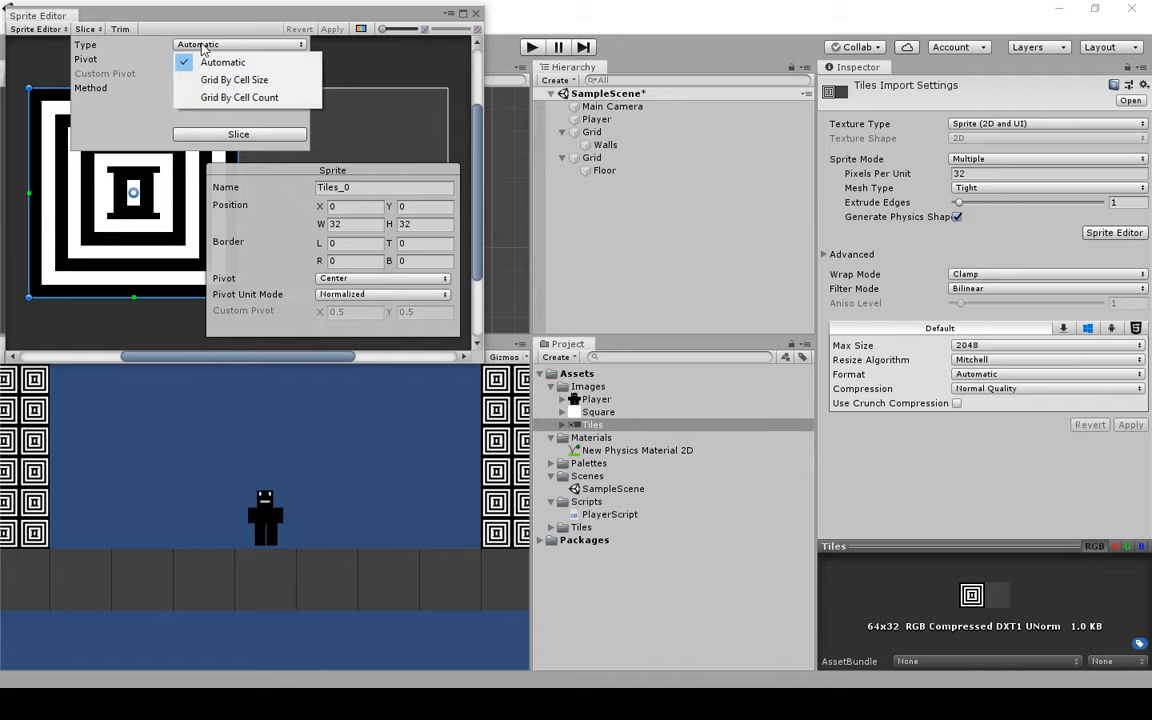
left_click(277, 86)
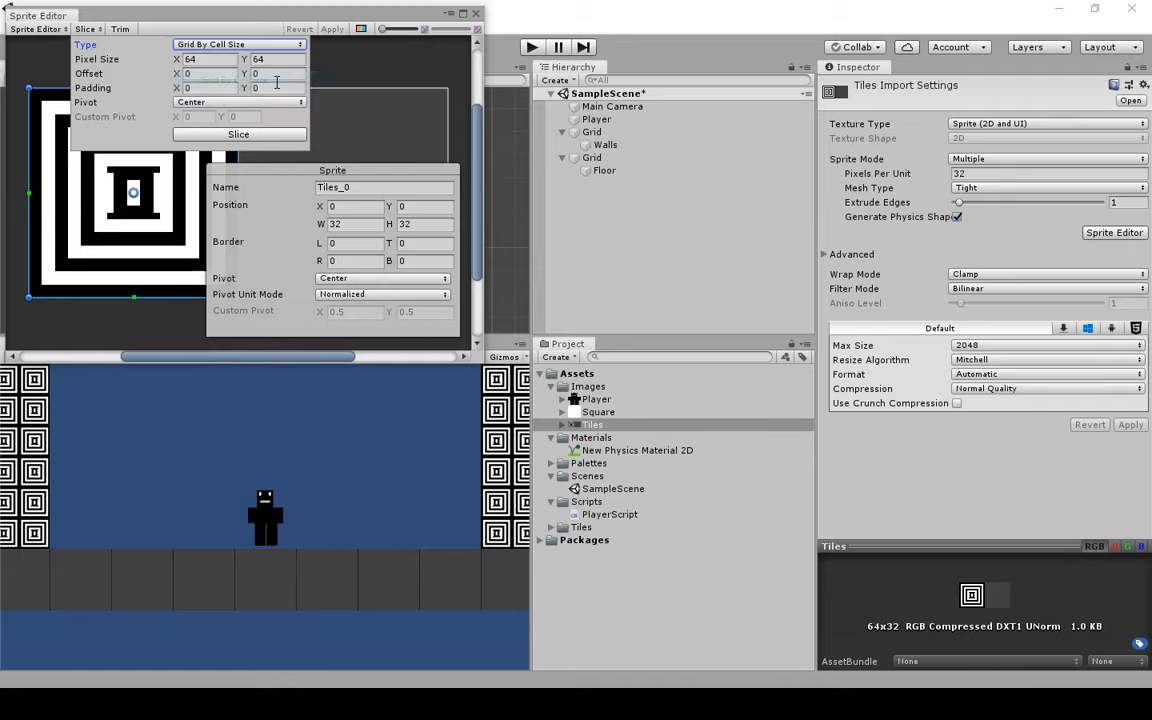
left_click(247, 19)
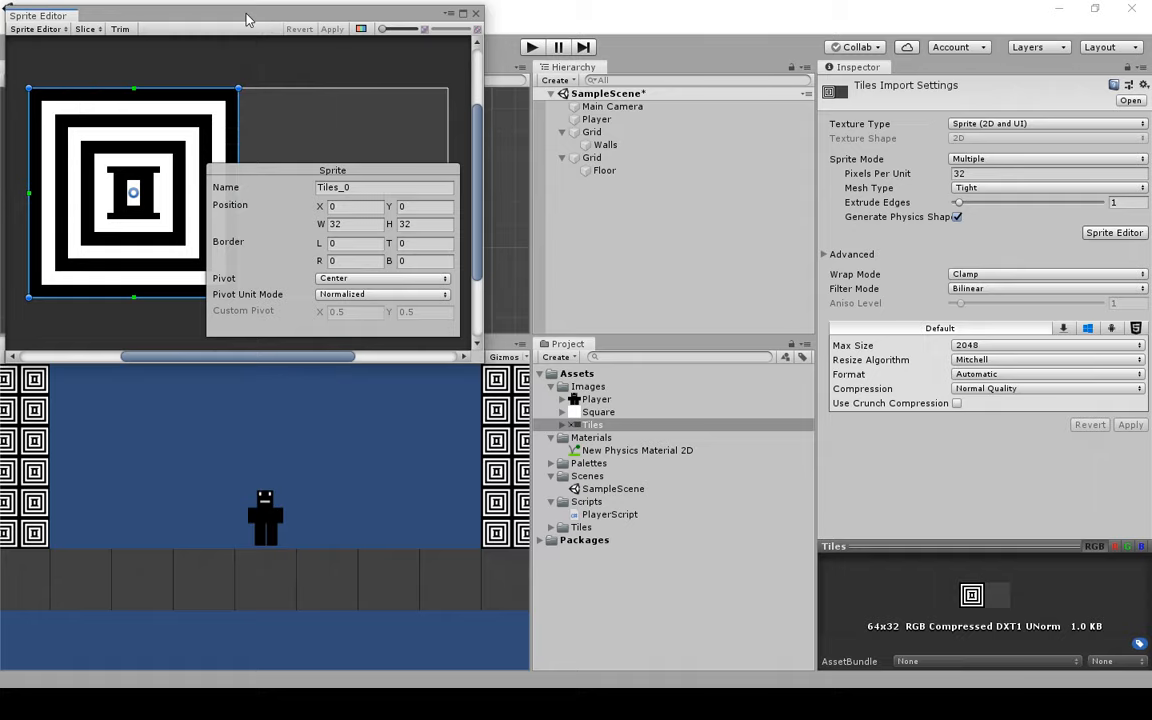
left_click(476, 13)
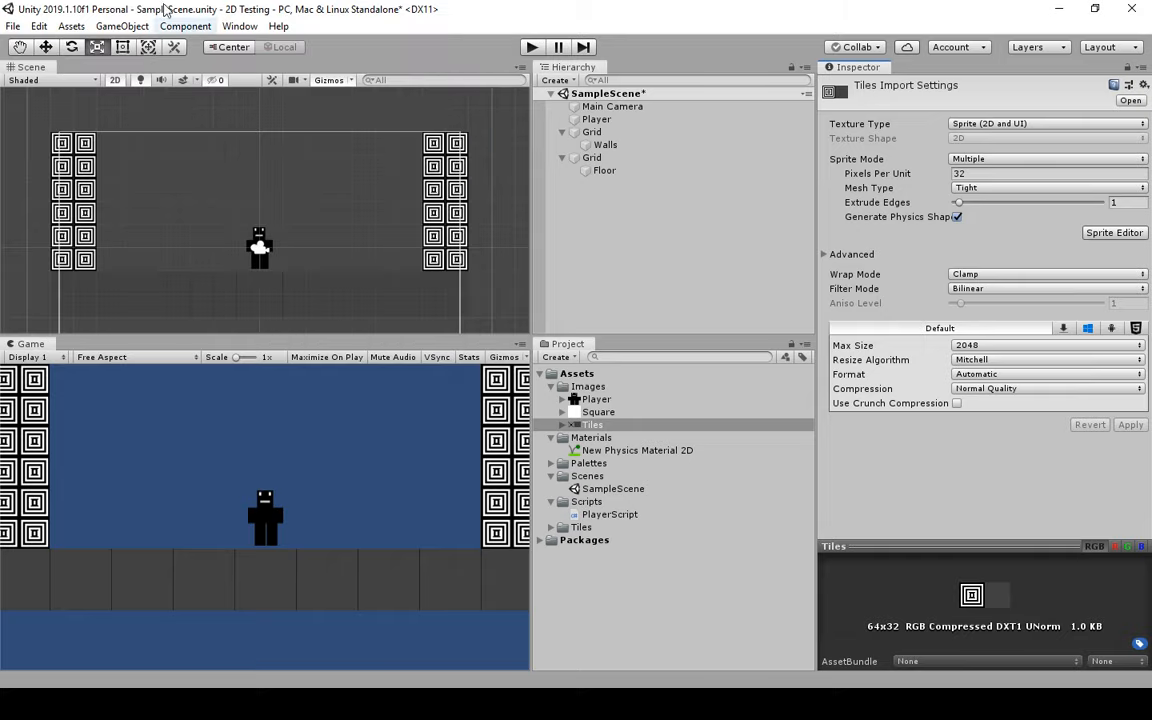
- Review the painting tools and available tiles in the Tile Palette, and close it without painting
left_click(239, 26)
mouse_move(250, 320)
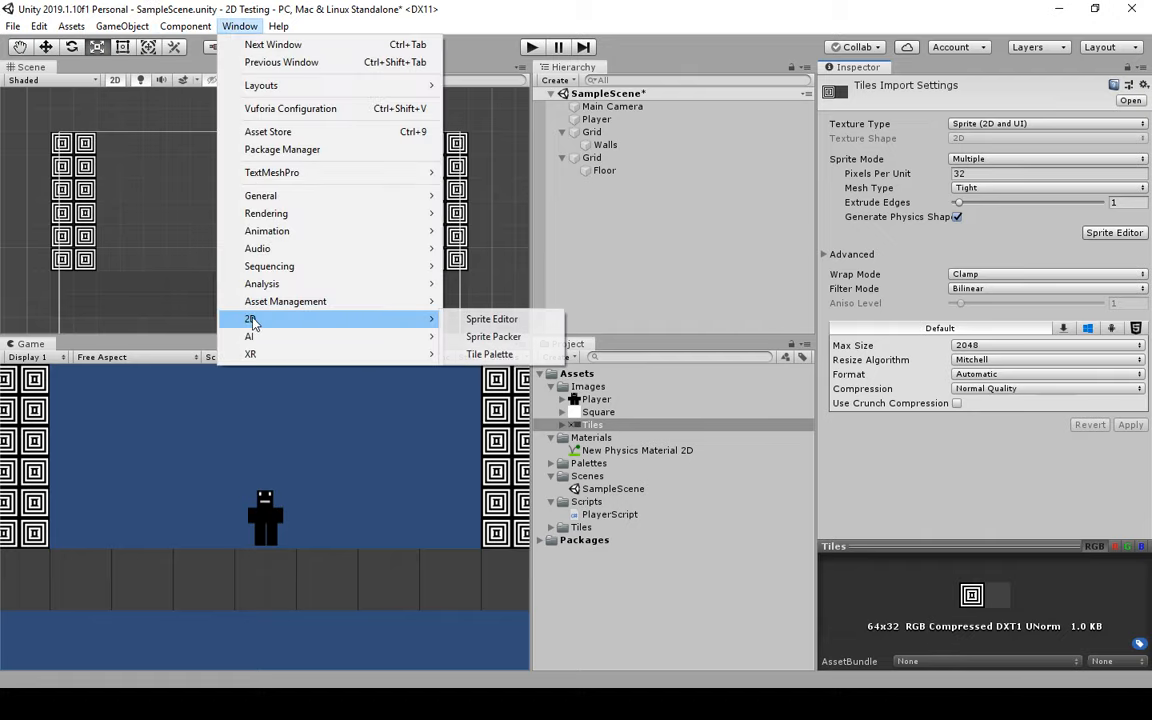
left_click(490, 352)
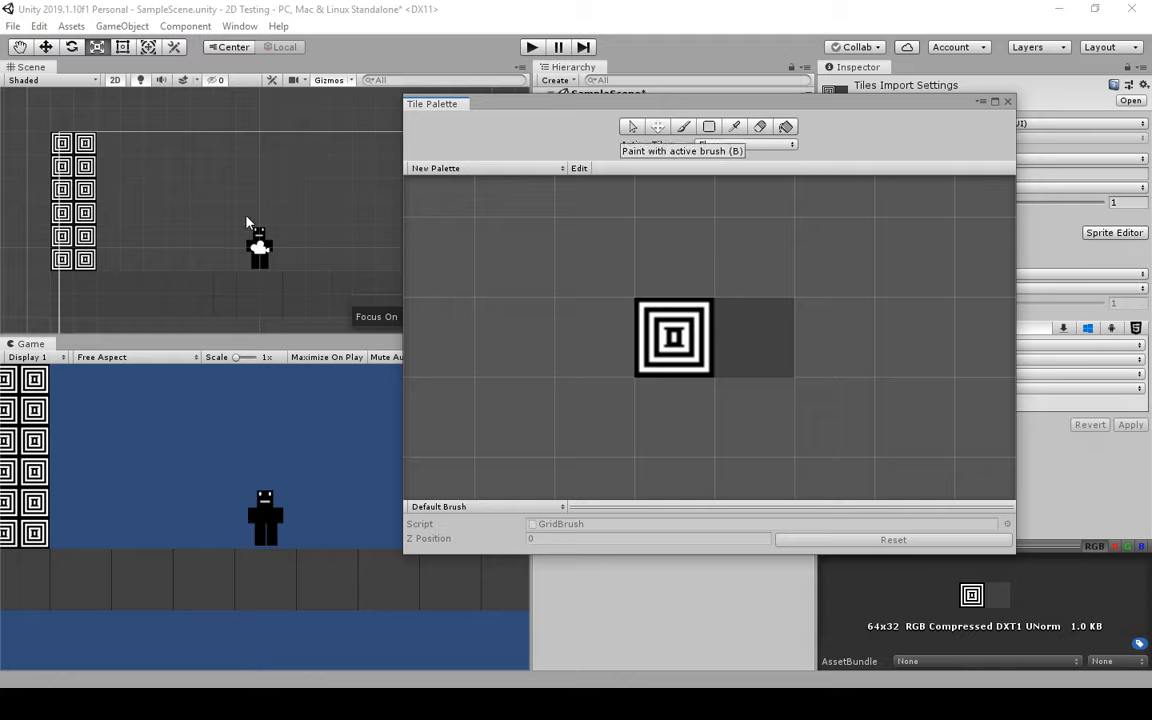
left_click(1009, 102)
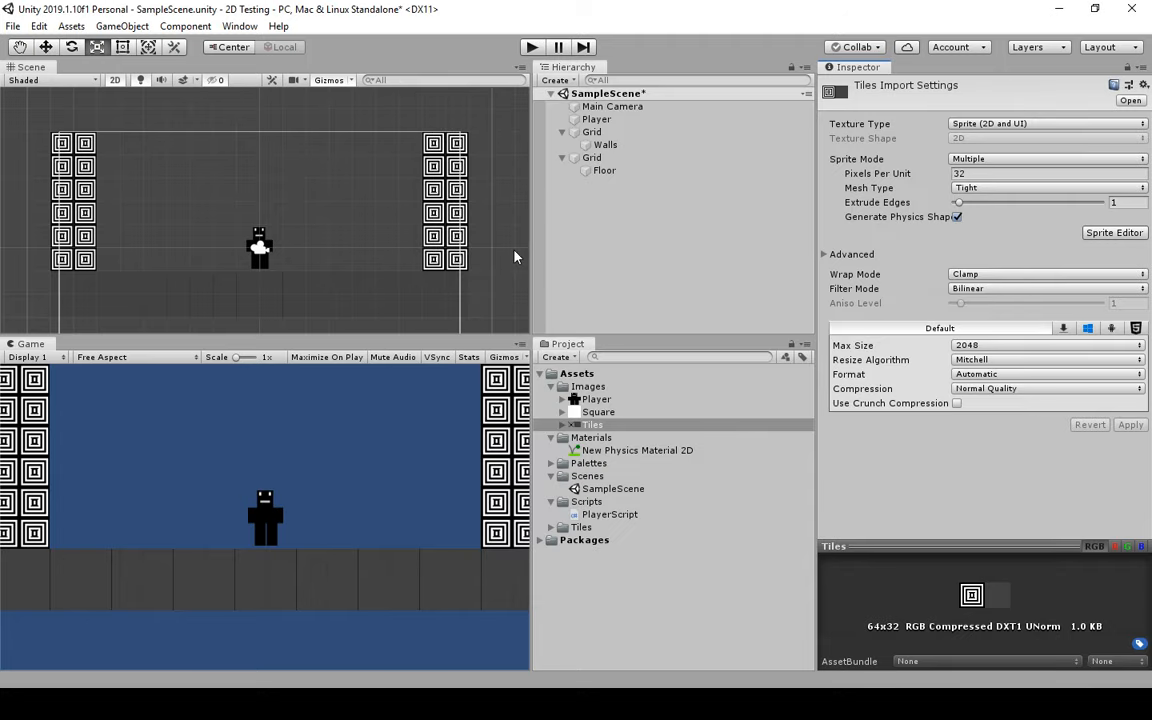
- Inspect the Tilemap Collider 2D and its physics material on the Walls tilemap and on the Floor tilemap
left_click(601, 145)
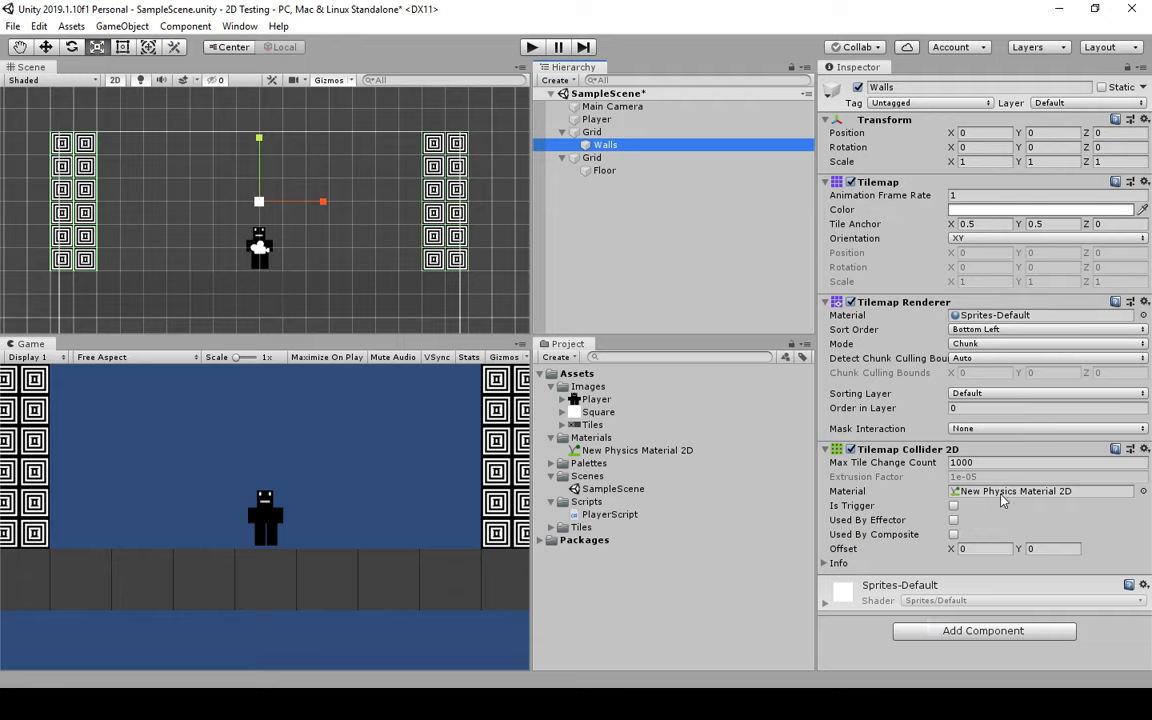
left_click_drag(1003, 500, 600, 177)
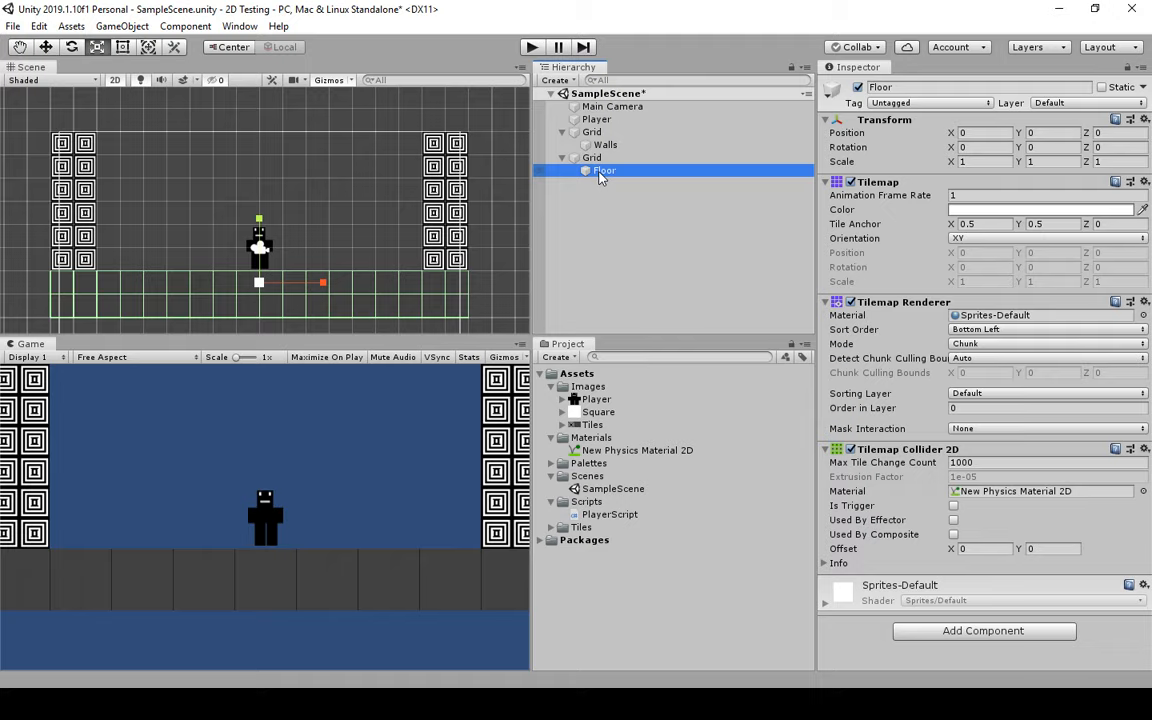
- Review the Active Tilemap choices in the Tile Palette, keep Floor active, and close the palette
left_click(239, 26)
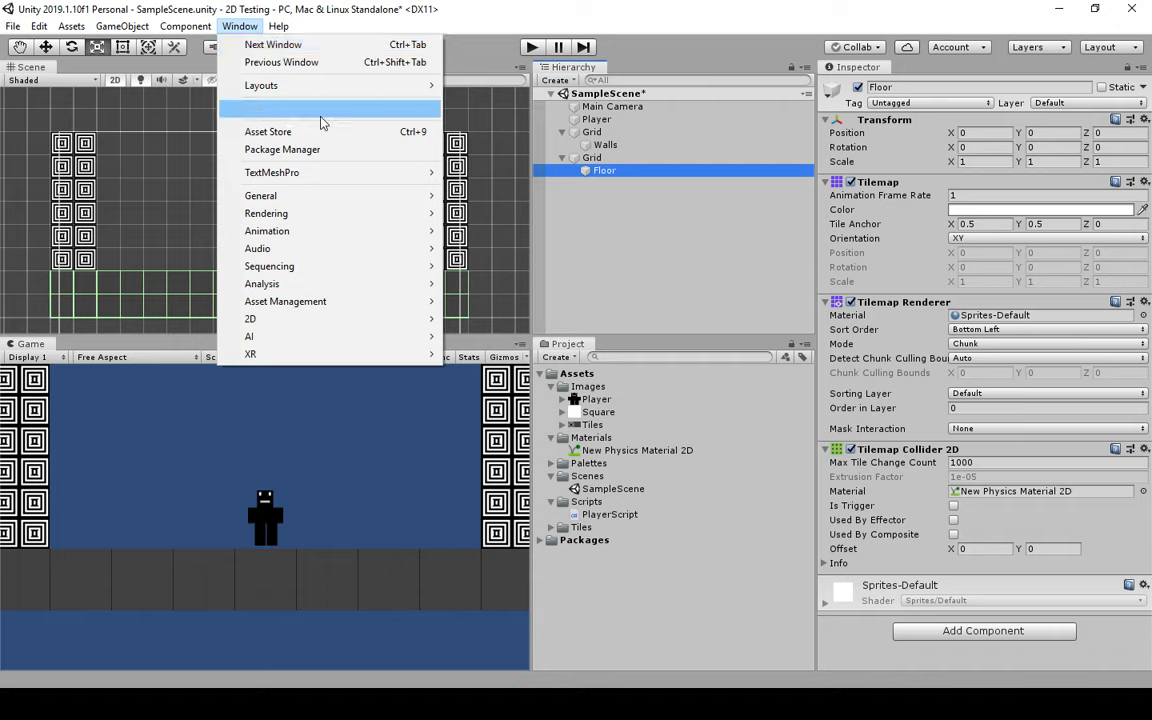
mouse_move(330, 318)
left_click(483, 353)
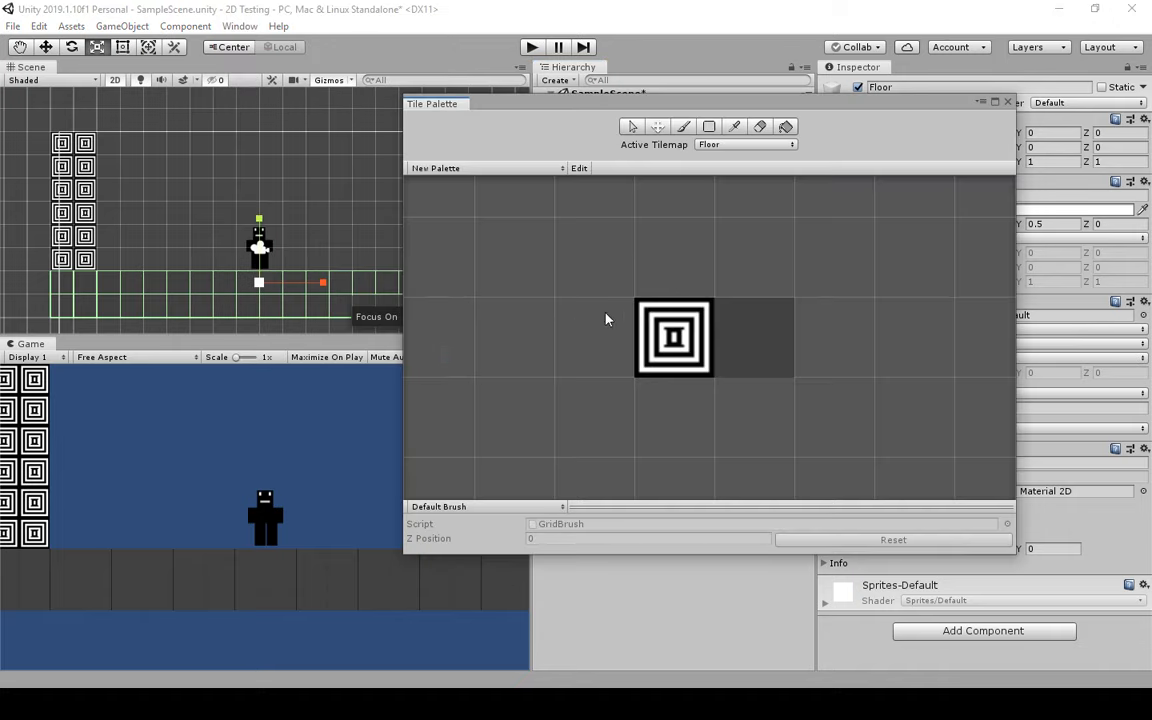
left_click(740, 146)
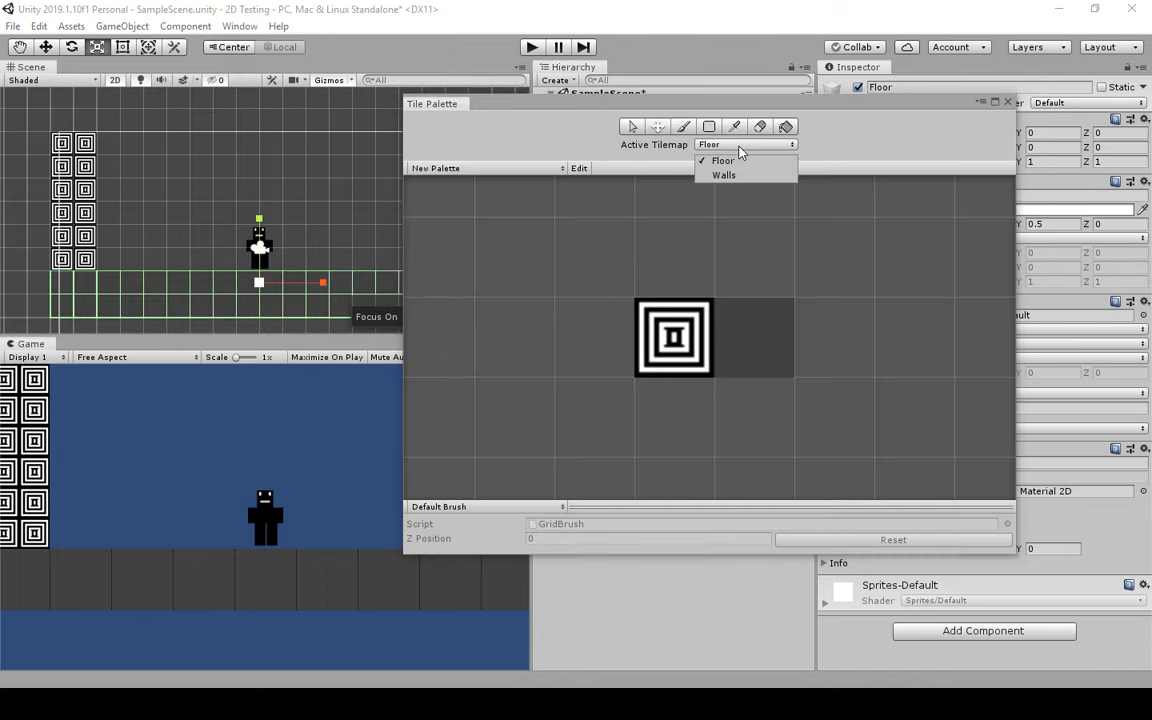
left_click(923, 134)
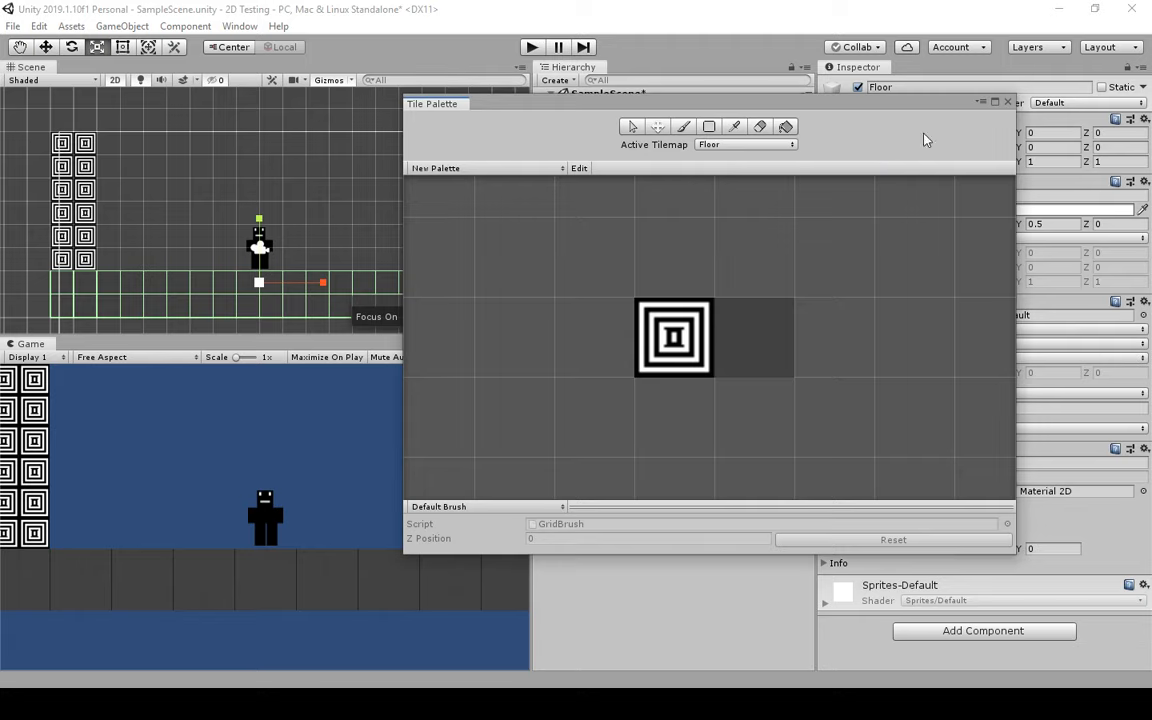
left_click(1009, 101)
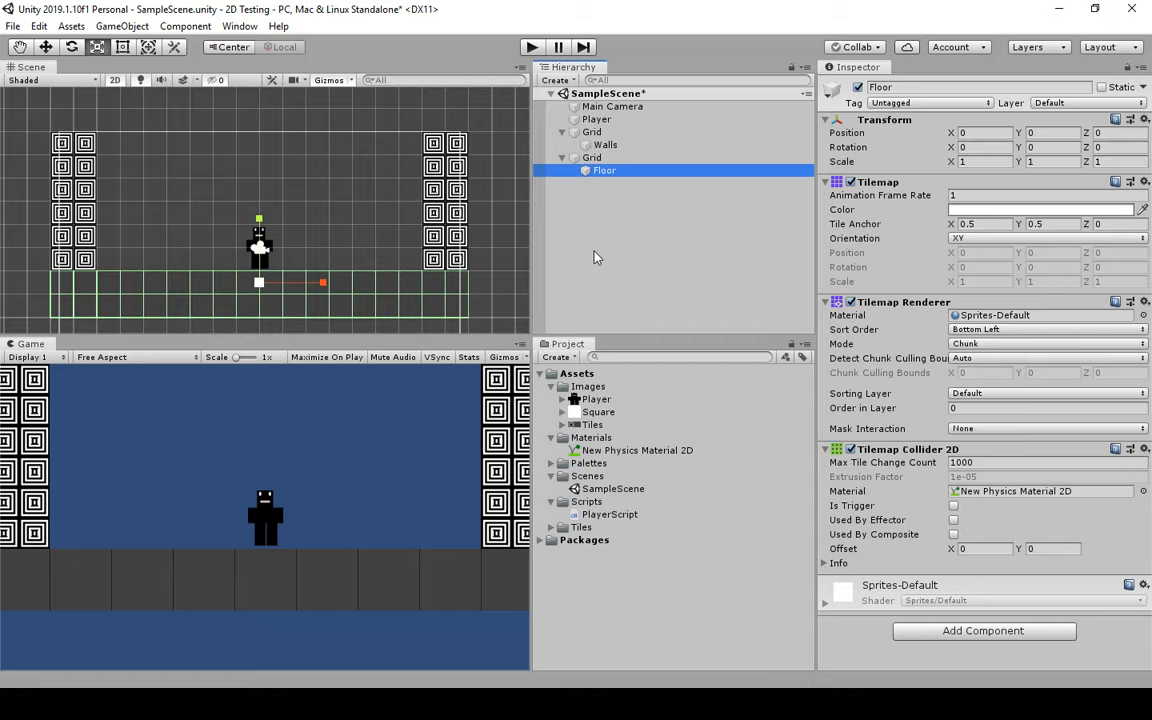
- Inspect the Player's components, and expand the Palettes and Tiles asset folders to view their contents
left_click(598, 120)
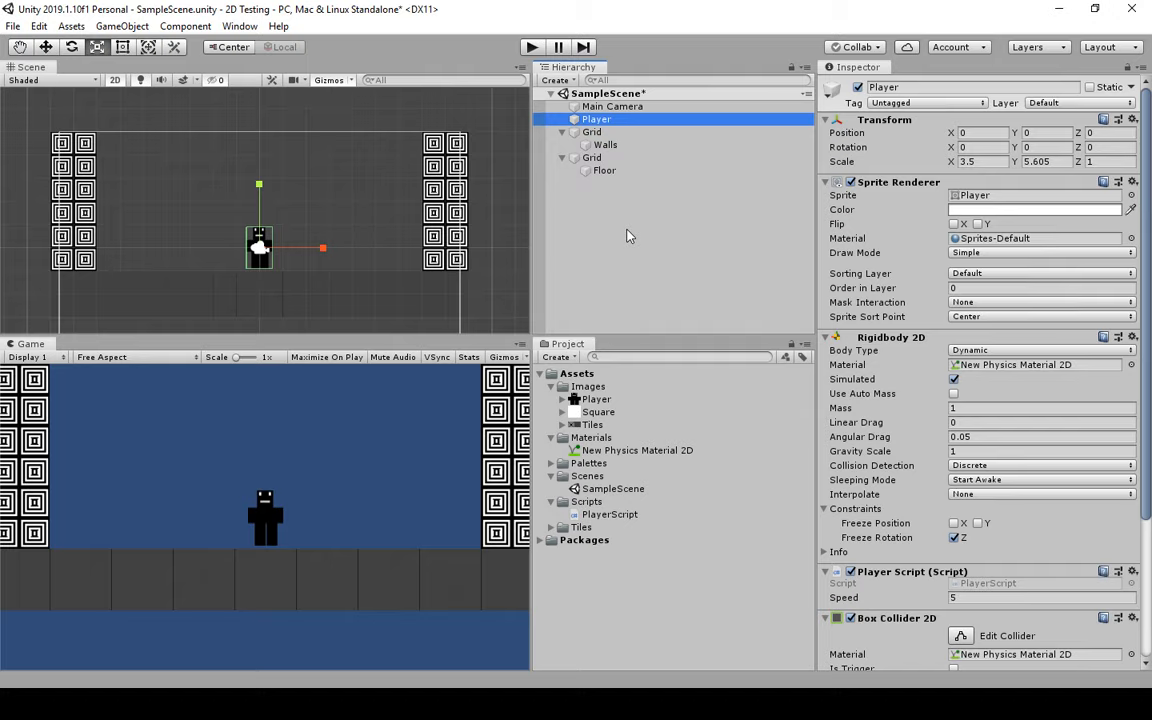
left_click(551, 464)
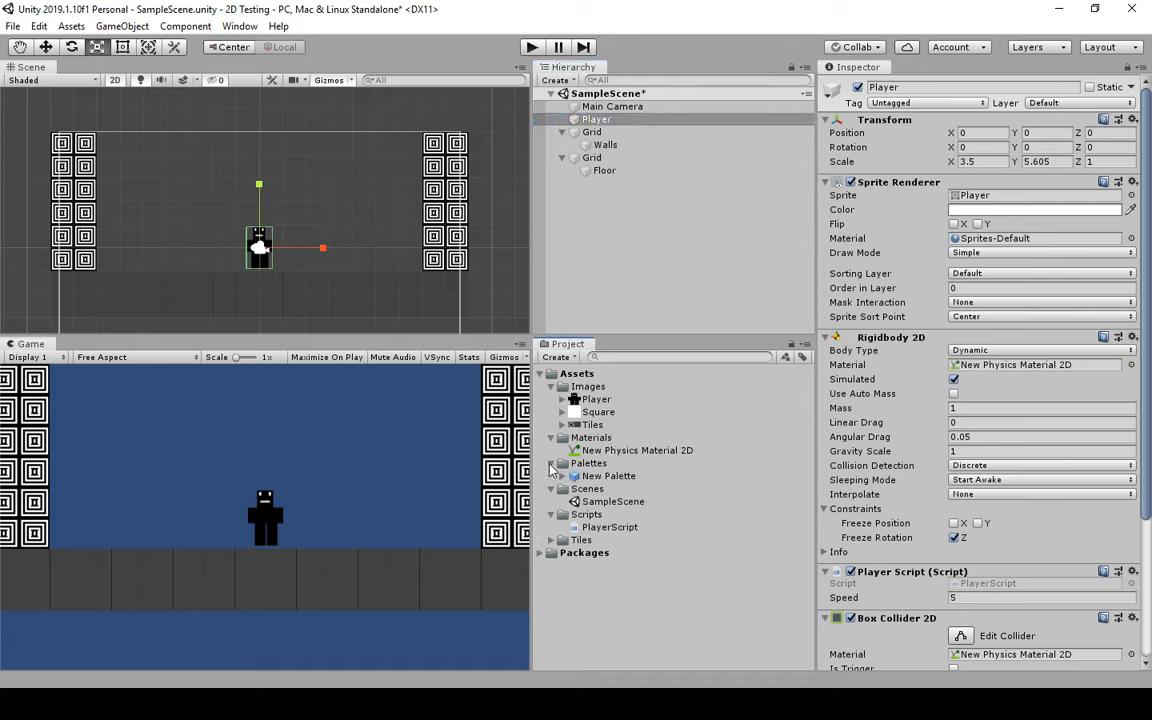
left_click(551, 540)
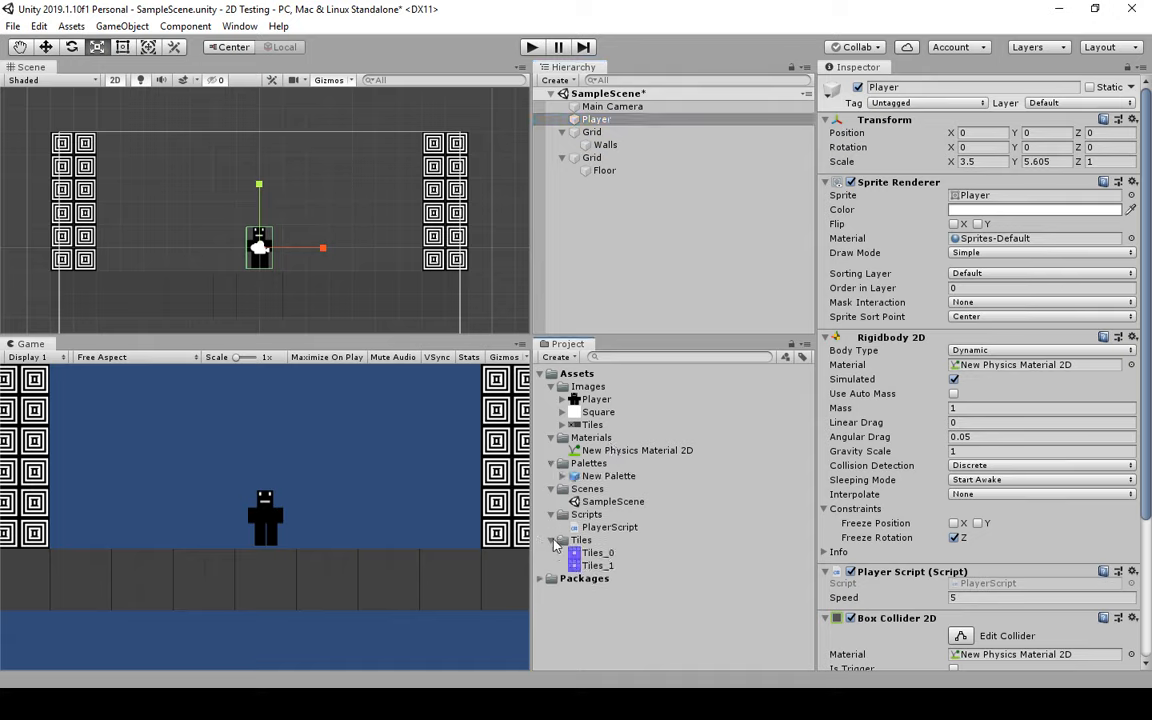